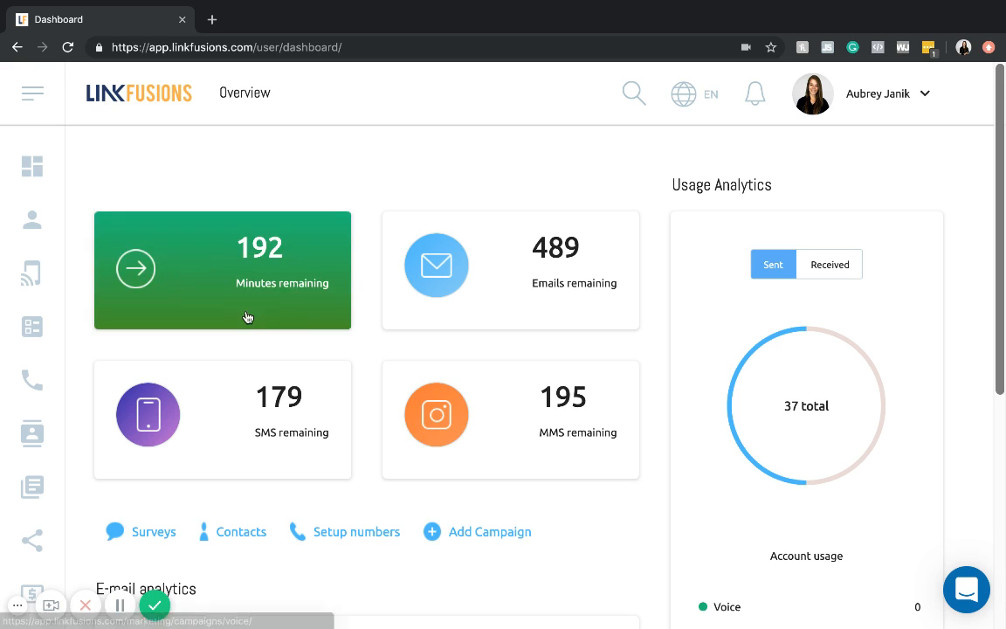
- Open the Restaurant Promotion campaign for editing from the managed campaigns list
{"action": "left_click", "coordinate": [37, 287]}
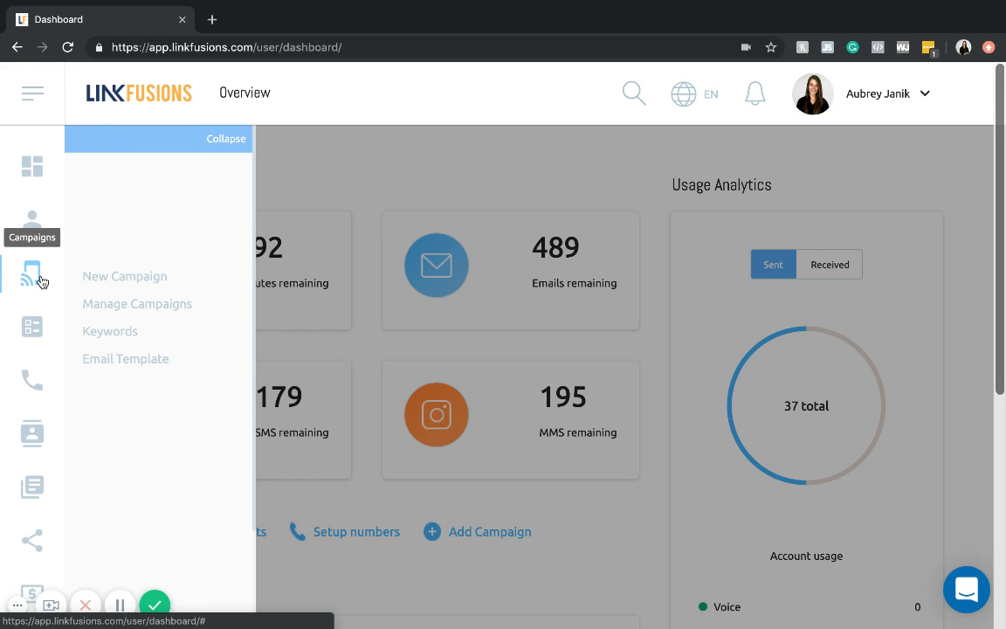
{"action": "left_click", "coordinate": [95, 305]}
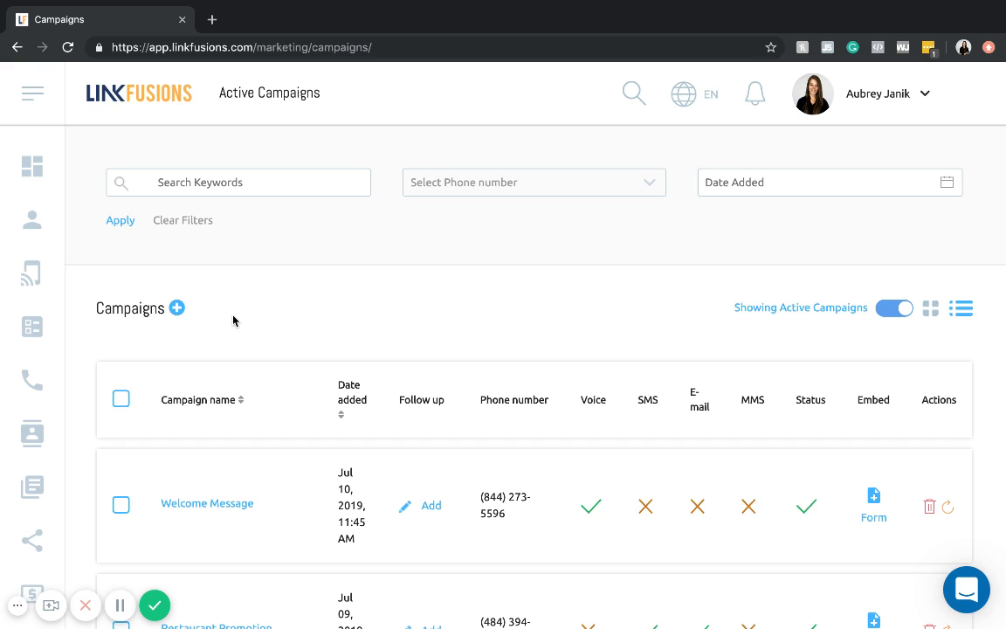
{"action": "scroll", "coordinate": [233, 320], "scroll_direction": "down", "scroll_amount": 3}
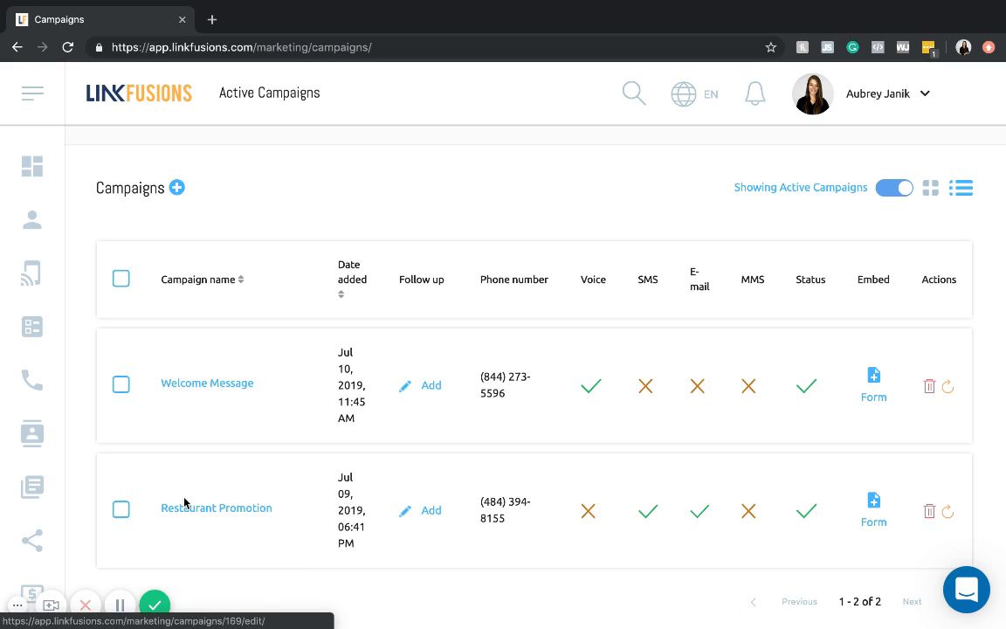
{"action": "left_click", "coordinate": [239, 515]}
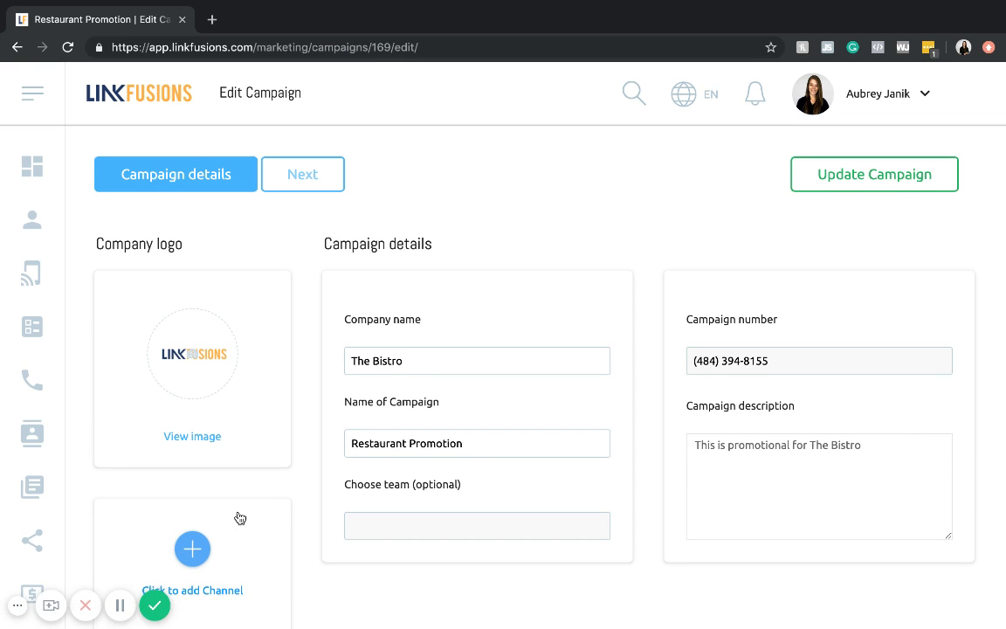
- Turn off the campaign's SMS channel, turn on its e-mail channel and open the e-mail settings
{"action": "scroll", "coordinate": [239, 518], "scroll_direction": "down", "scroll_amount": 1}
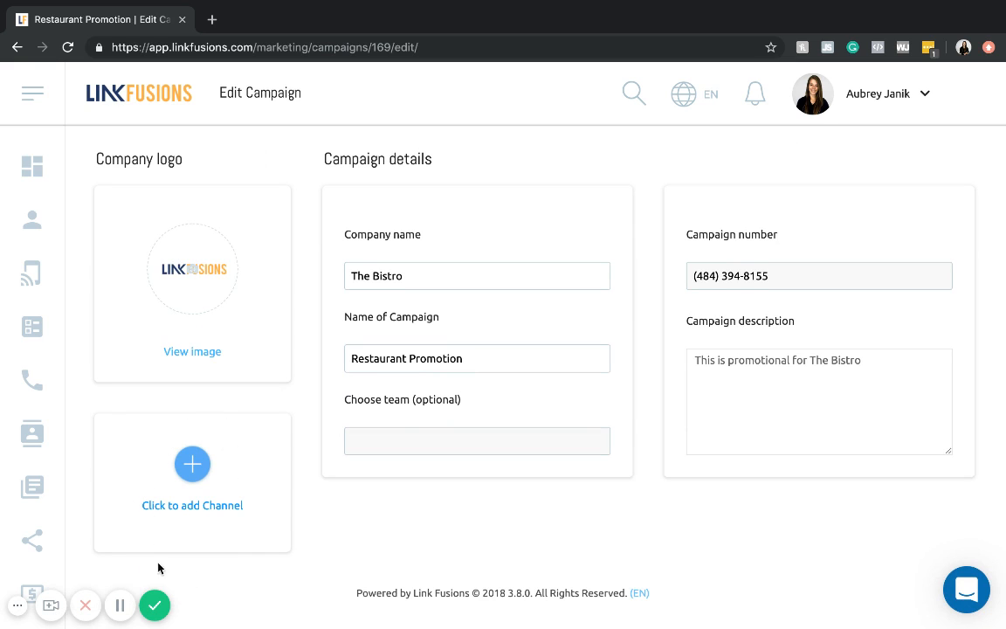
{"action": "left_click", "coordinate": [196, 475]}
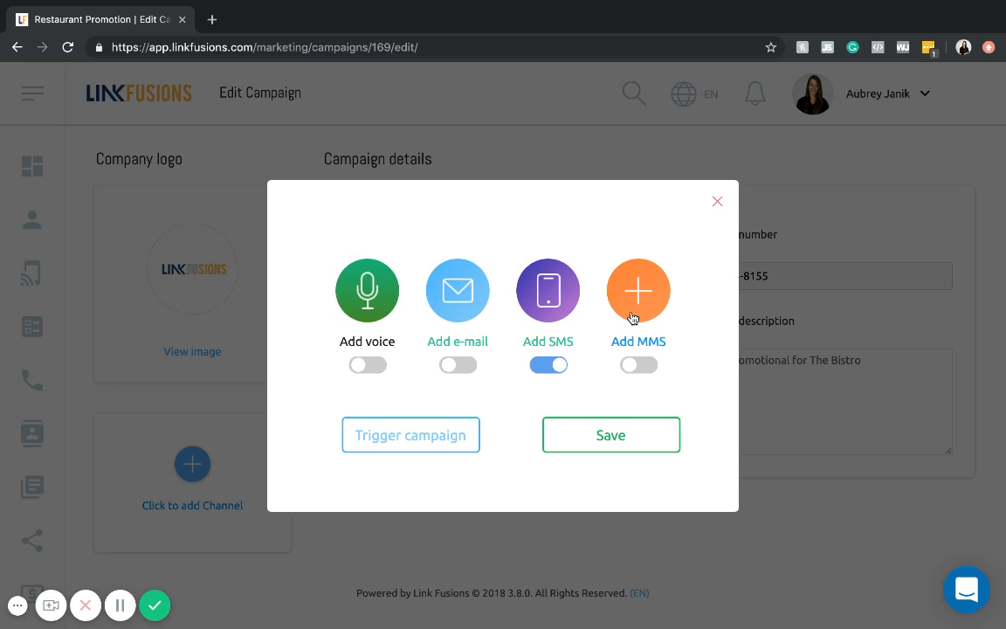
{"action": "left_click", "coordinate": [554, 366]}
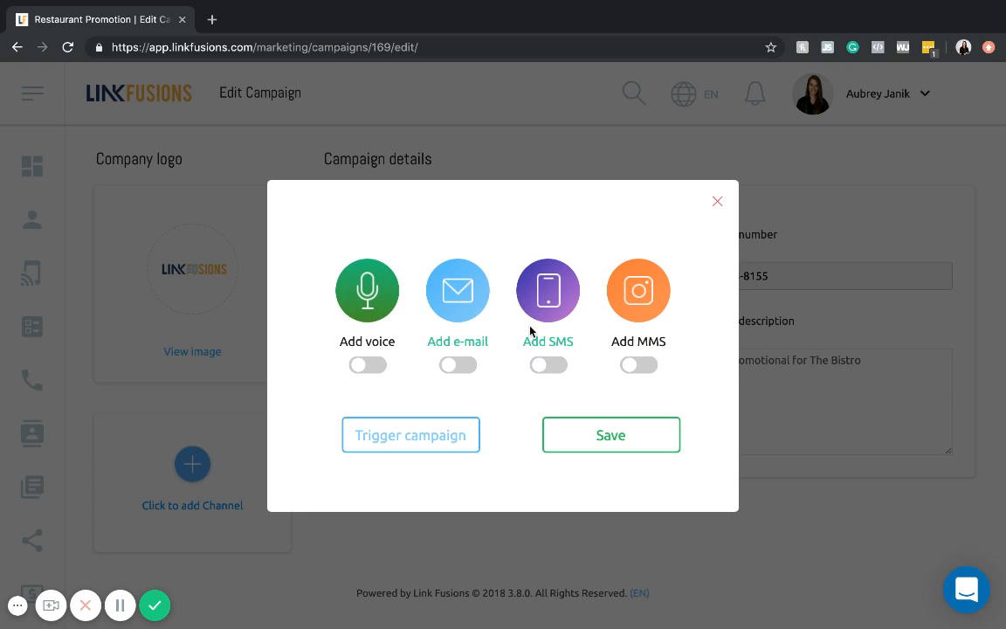
{"action": "left_click", "coordinate": [472, 367]}
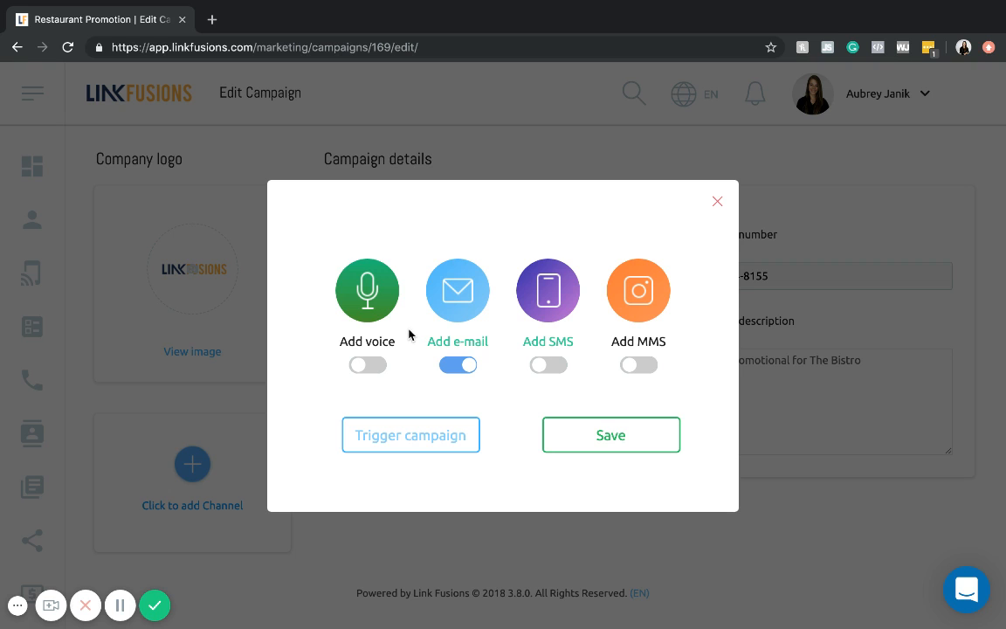
{"action": "left_click", "coordinate": [446, 299]}
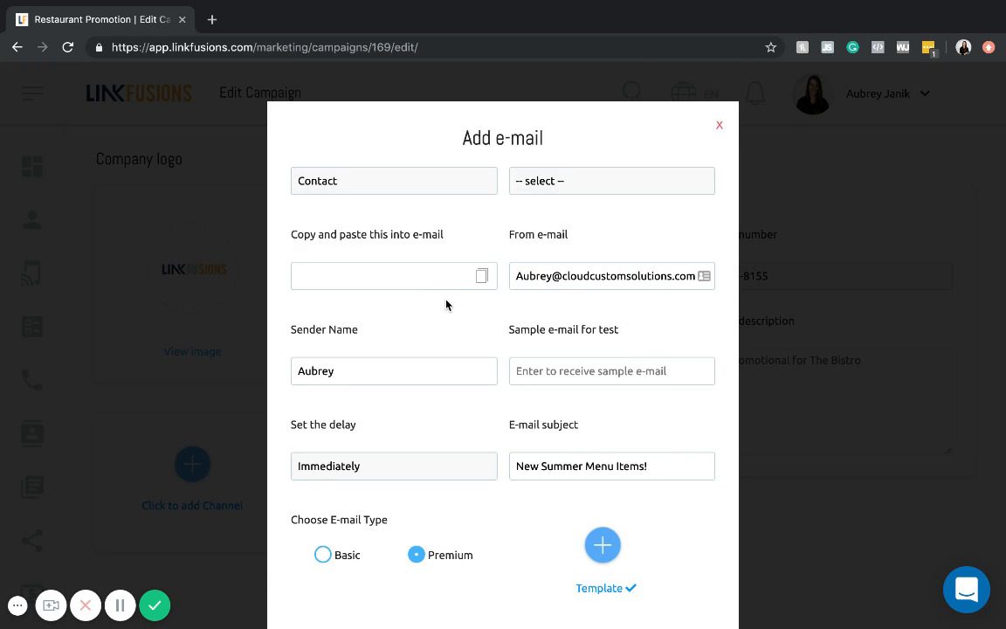
- Review the campaign's e-mail settings and open the template selection for the Premium e-mail
{"action": "scroll", "coordinate": [444, 298], "scroll_direction": "down", "scroll_amount": 1}
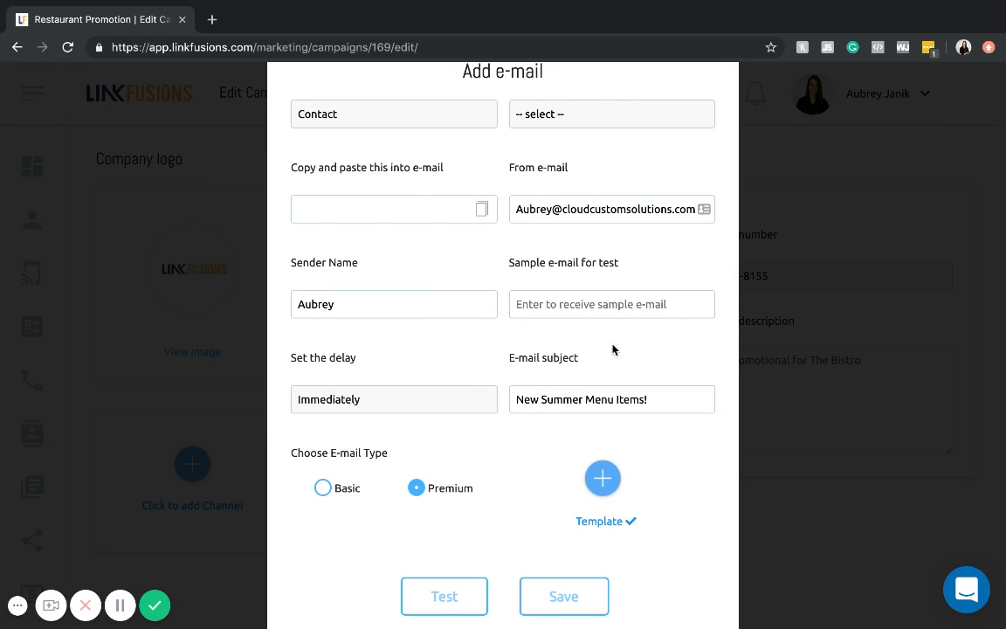
{"action": "scroll", "coordinate": [634, 159], "scroll_direction": "up", "scroll_amount": 1}
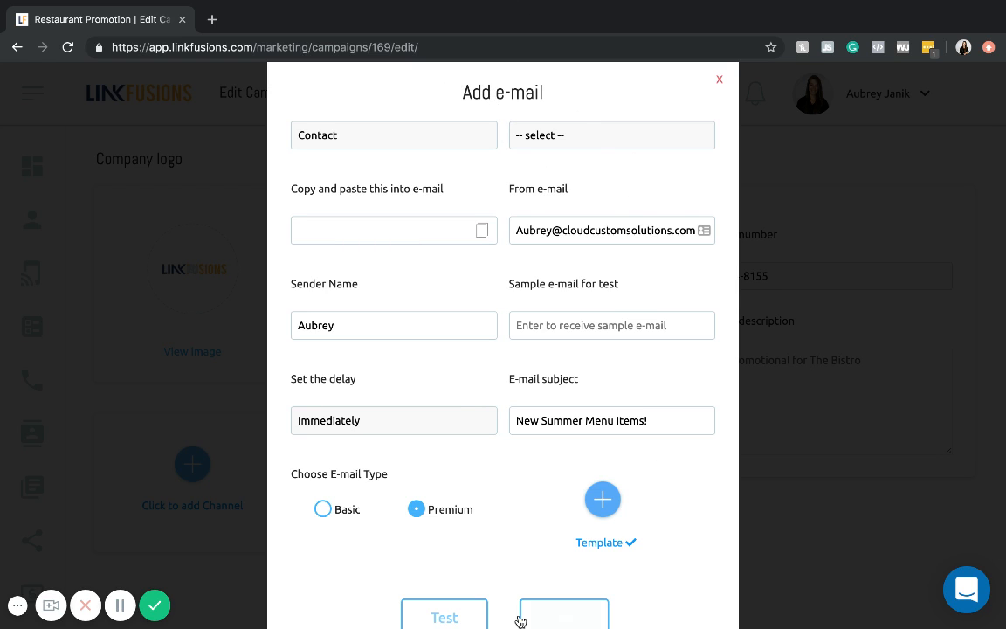
{"action": "scroll", "coordinate": [559, 518], "scroll_direction": "down", "scroll_amount": 1}
{"action": "scroll", "coordinate": [559, 518], "scroll_direction": "down", "scroll_amount": 2}
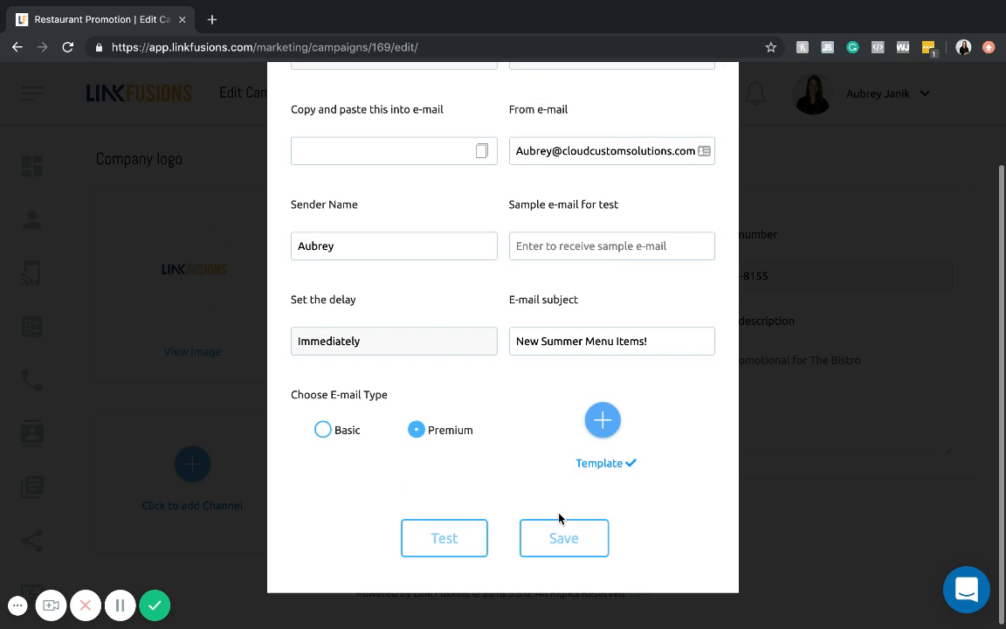
{"action": "left_click", "coordinate": [611, 437]}
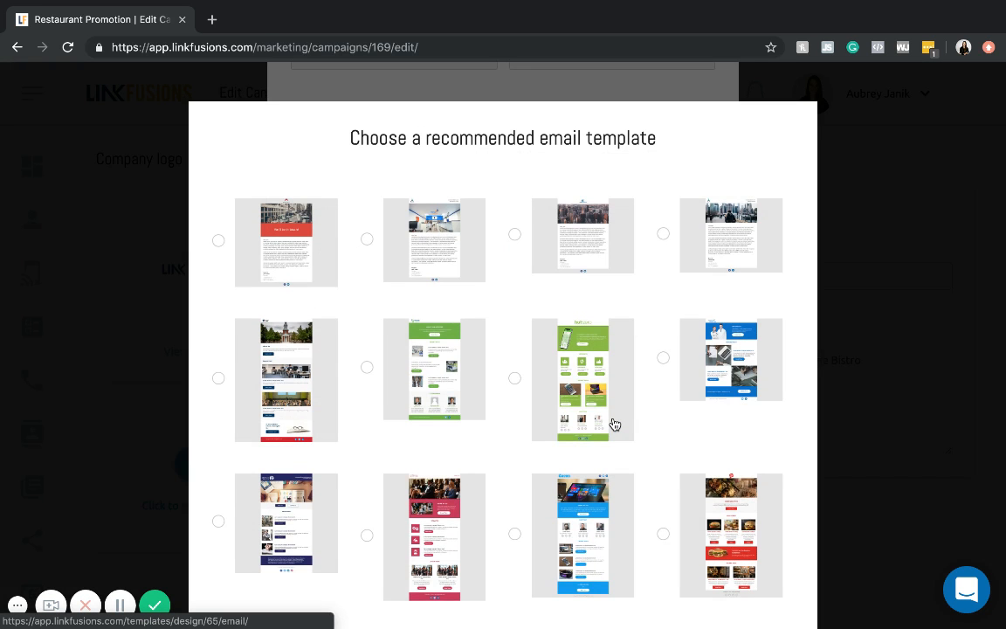
- Browse the recommended and own e-mail templates, and open the first recommended one with the street photo and red banner for design
{"action": "scroll", "coordinate": [614, 424], "scroll_direction": "down", "scroll_amount": 2}
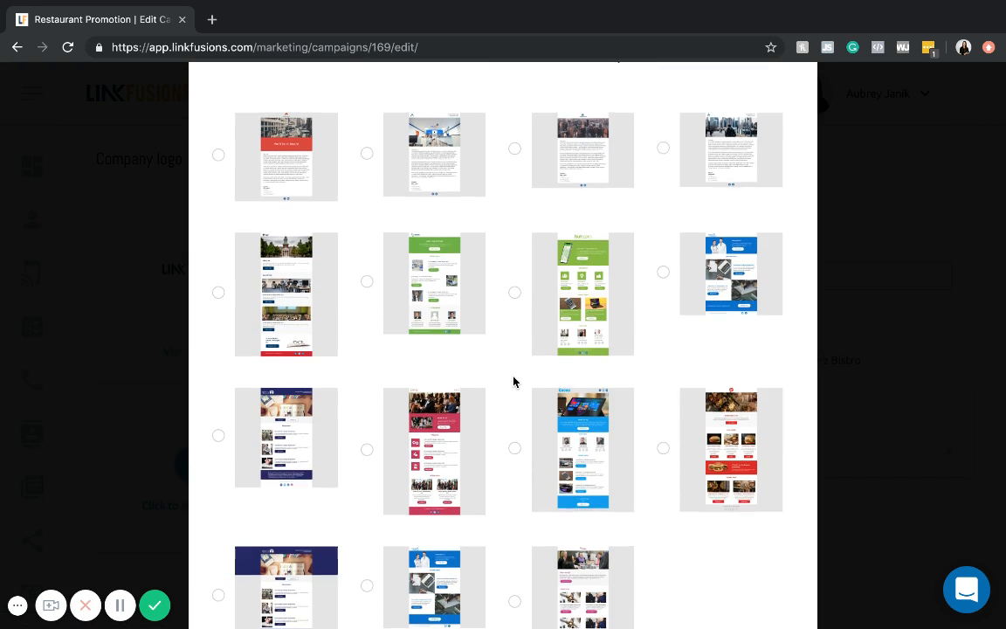
{"action": "scroll", "coordinate": [514, 382], "scroll_direction": "up", "scroll_amount": 1}
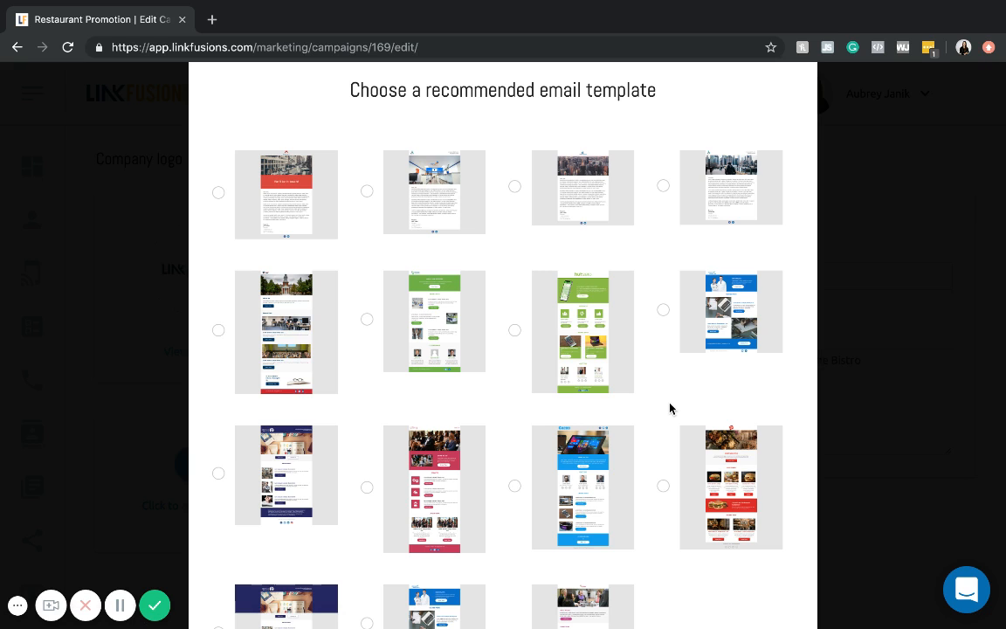
{"action": "scroll", "coordinate": [671, 407], "scroll_direction": "down", "scroll_amount": 7}
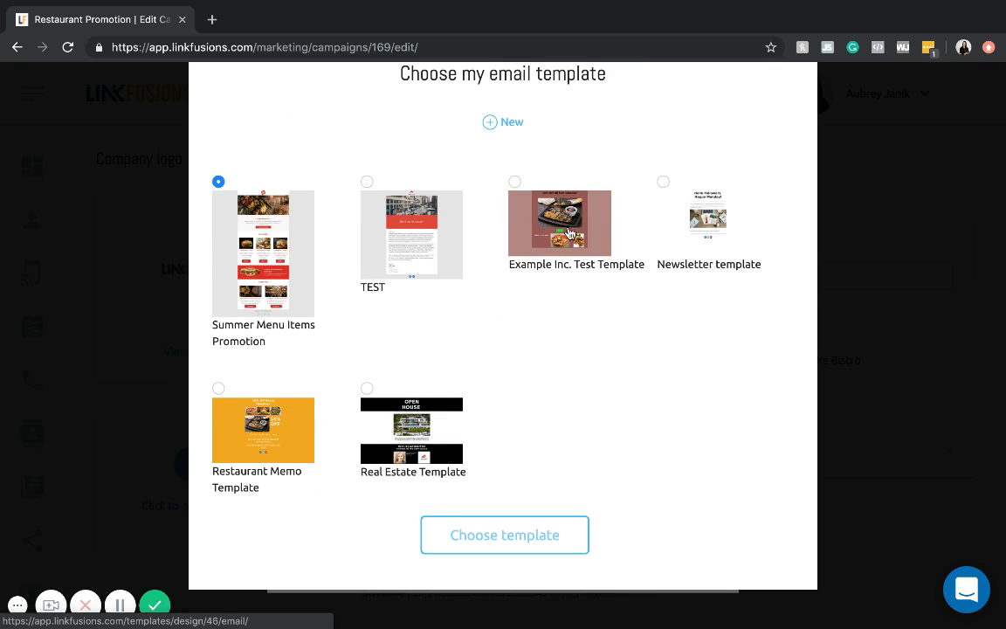
{"action": "scroll", "coordinate": [557, 347], "scroll_direction": "up", "scroll_amount": 1}
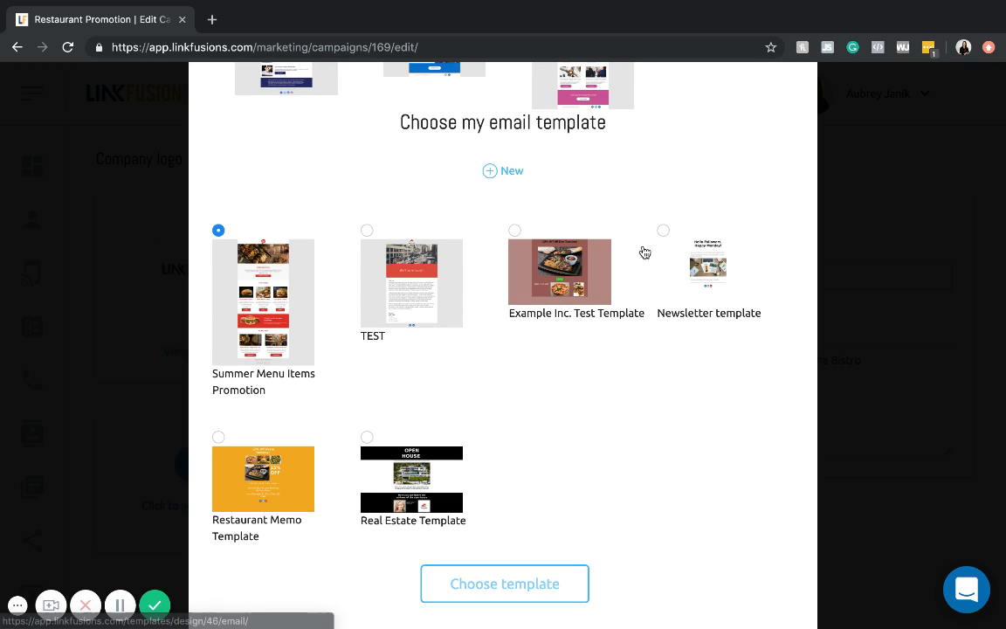
{"action": "scroll", "coordinate": [644, 258], "scroll_direction": "up", "scroll_amount": 5}
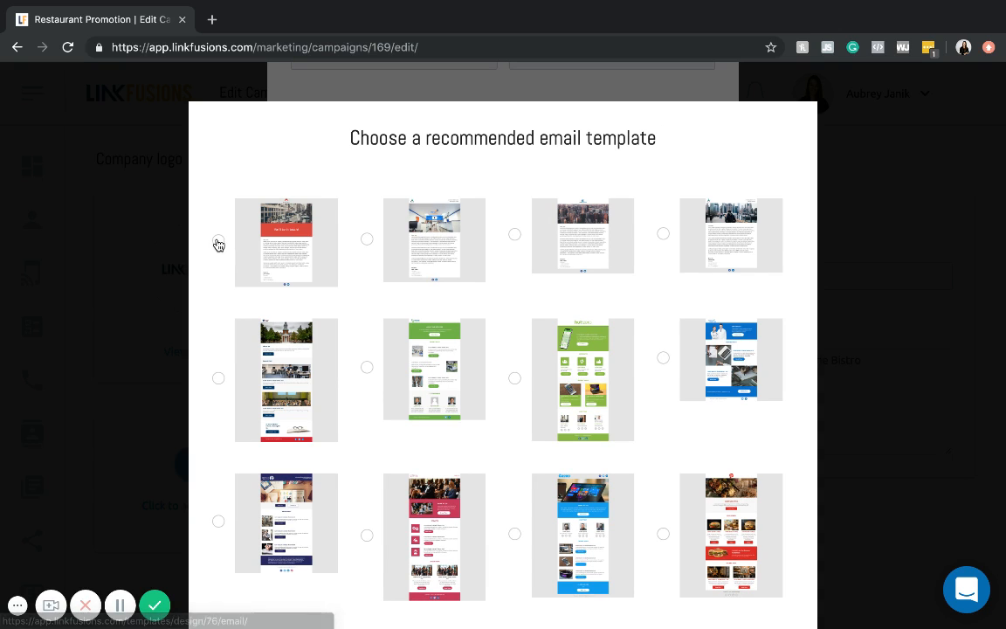
{"action": "left_click", "coordinate": [299, 233]}
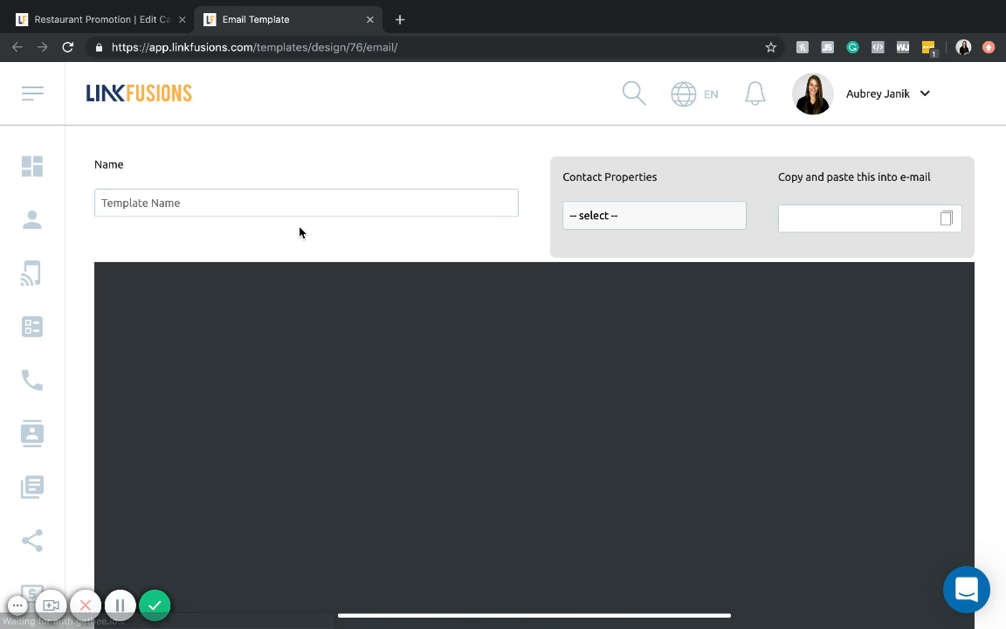
- Name the new e-mail template "Newsletter"
{"action": "left_click", "coordinate": [286, 201]}
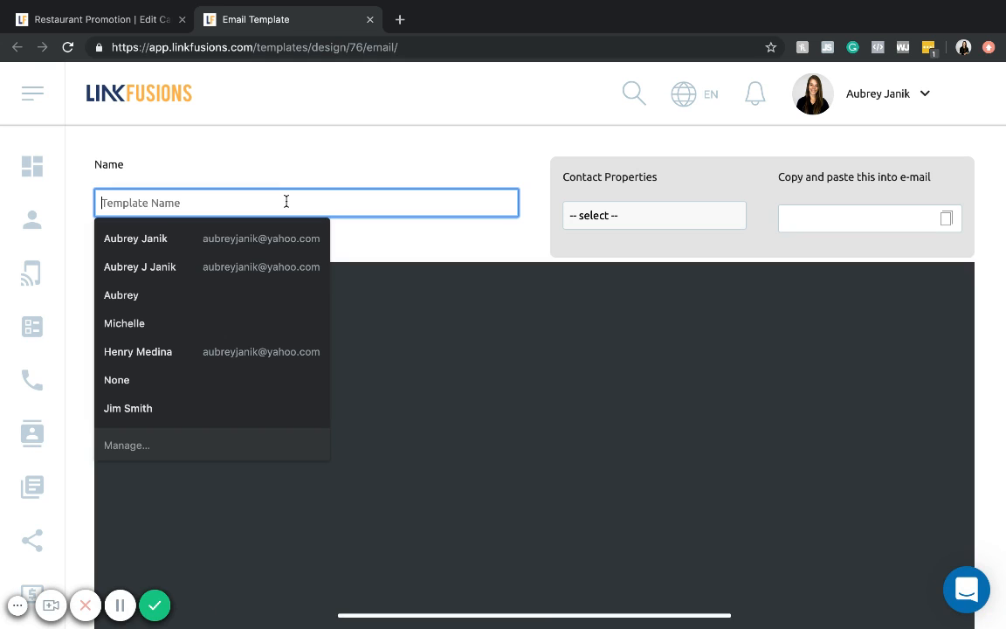
{"action": "type", "text": "Newsl"}
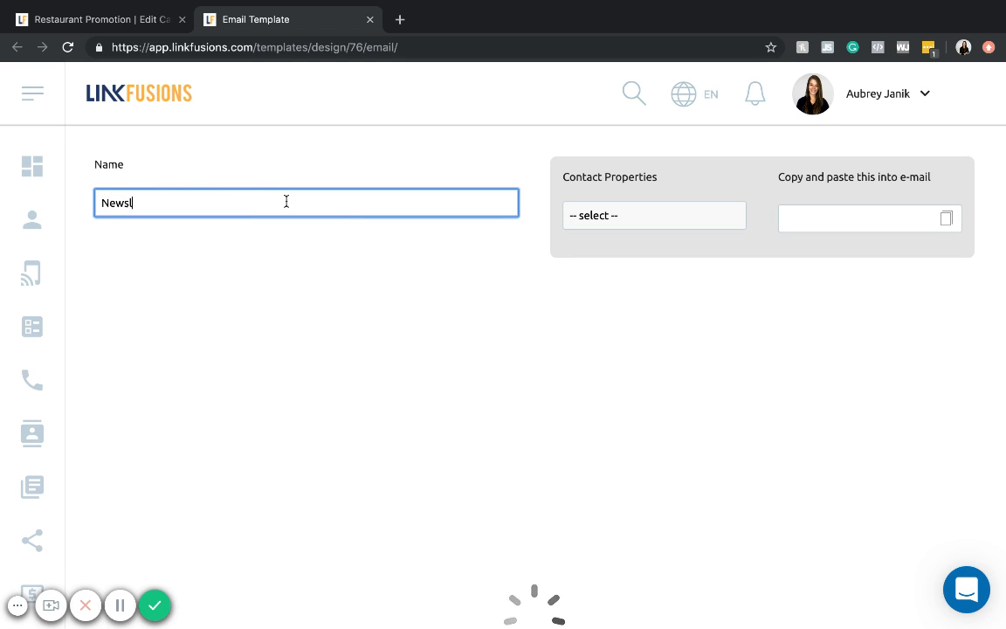
{"action": "type", "text": "etter"}
- Choose the first name contact property and copy its placeholder {{contact__first_name}}
{"action": "scroll", "coordinate": [287, 202], "scroll_direction": "down", "scroll_amount": 2}
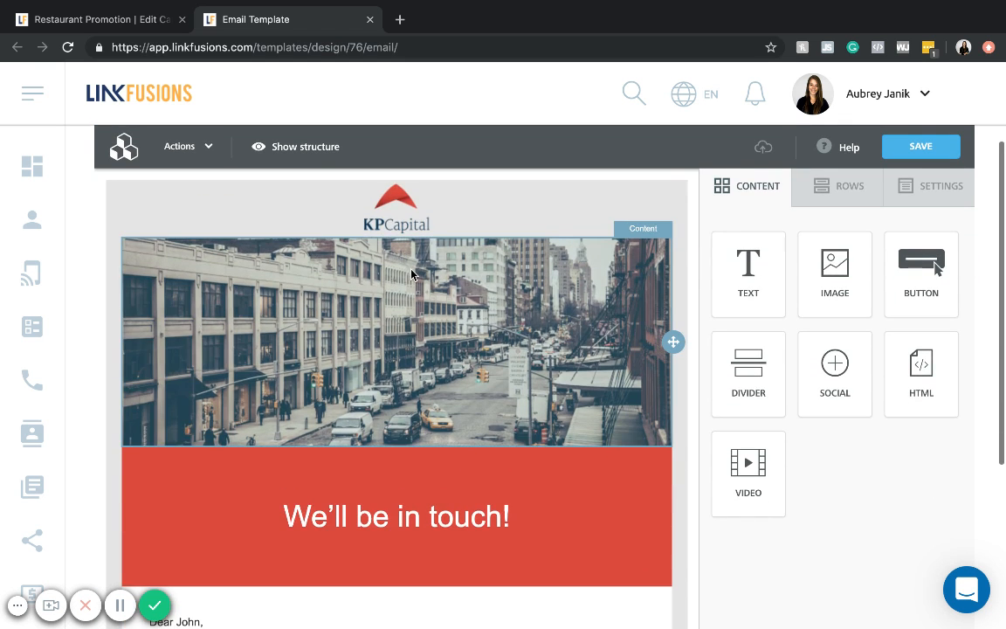
{"action": "scroll", "coordinate": [411, 274], "scroll_direction": "down", "scroll_amount": 3}
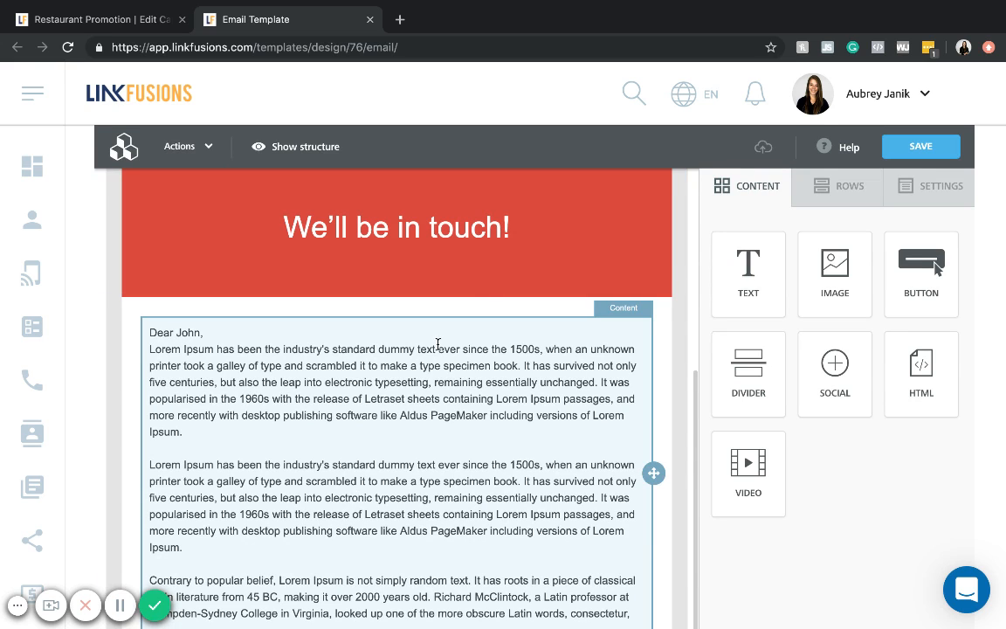
{"action": "scroll", "coordinate": [467, 301], "scroll_direction": "up", "scroll_amount": 5}
{"action": "scroll", "coordinate": [468, 301], "scroll_direction": "down", "scroll_amount": 1}
{"action": "left_click", "coordinate": [641, 216]}
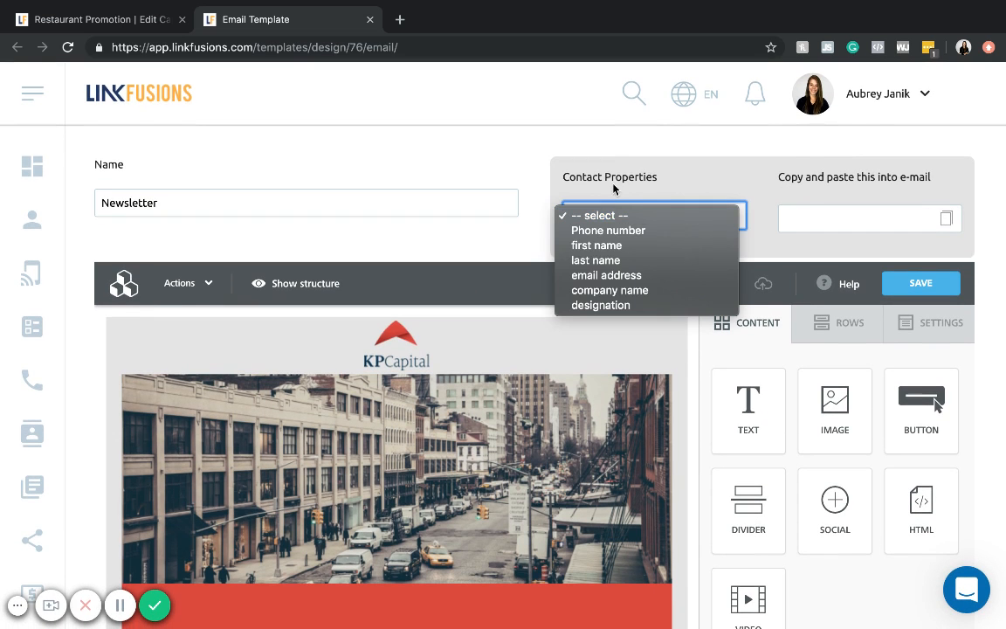
{"action": "left_click", "coordinate": [609, 245]}
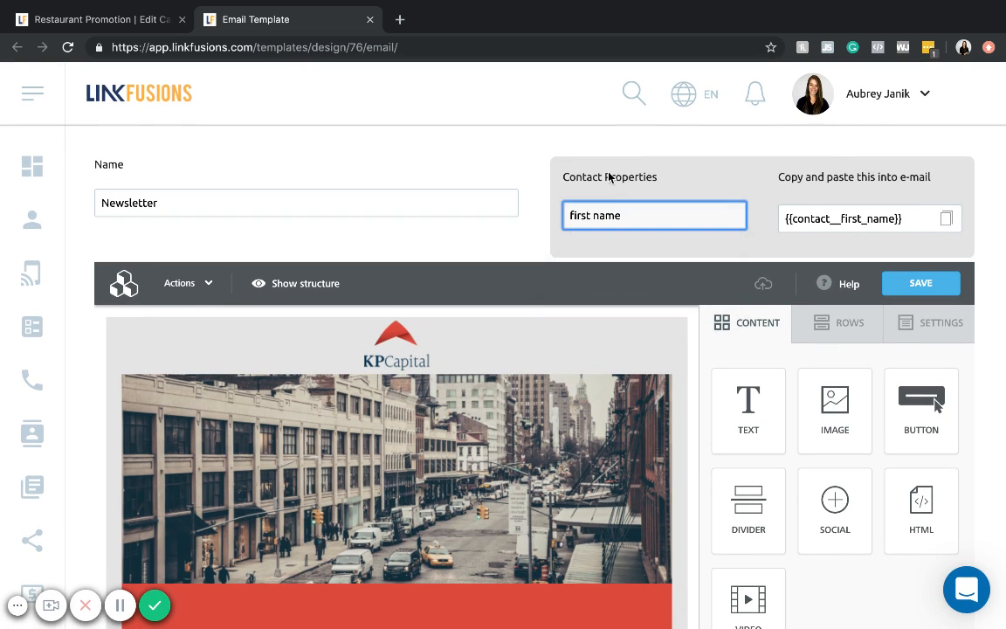
{"action": "triple_click", "coordinate": [842, 219]}
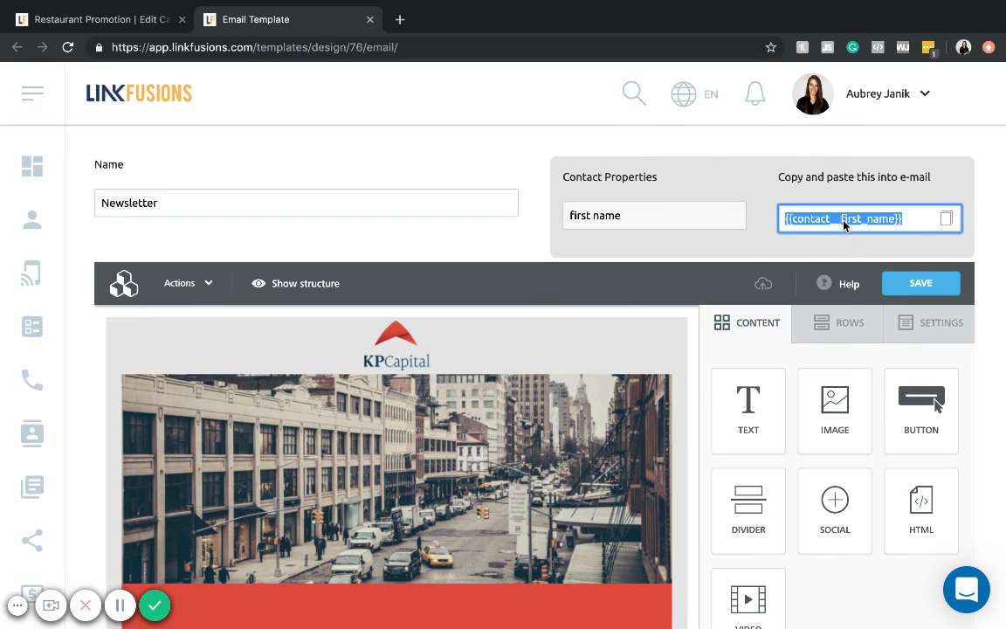
{"action": "right_click", "coordinate": [844, 220]}
{"action": "left_click", "coordinate": [834, 253]}
{"action": "left_click", "coordinate": [710, 218]}
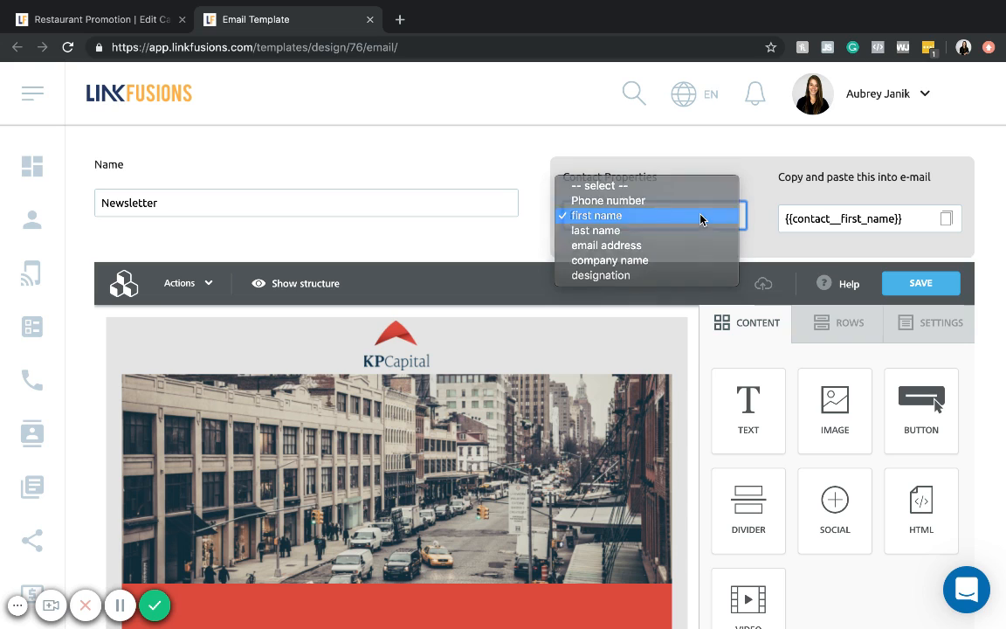
{"action": "left_click", "coordinate": [703, 216]}
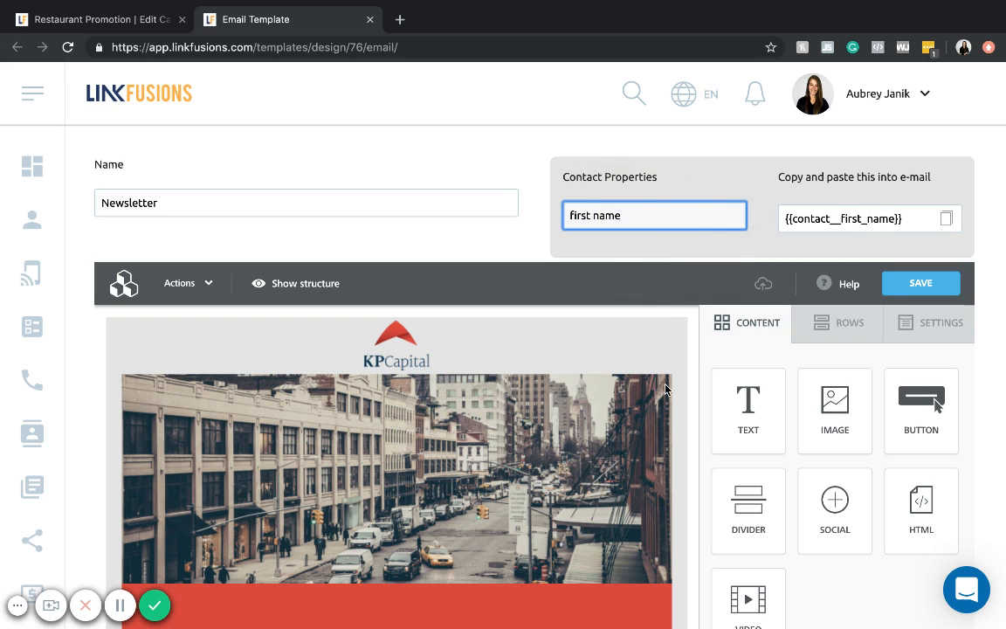
- Replace the sample name in the letter's "Dear" greeting with the placeholder {{contact__first_name}}
{"action": "scroll", "coordinate": [300, 449], "scroll_direction": "down", "scroll_amount": 5}
{"action": "left_click", "coordinate": [284, 445]}
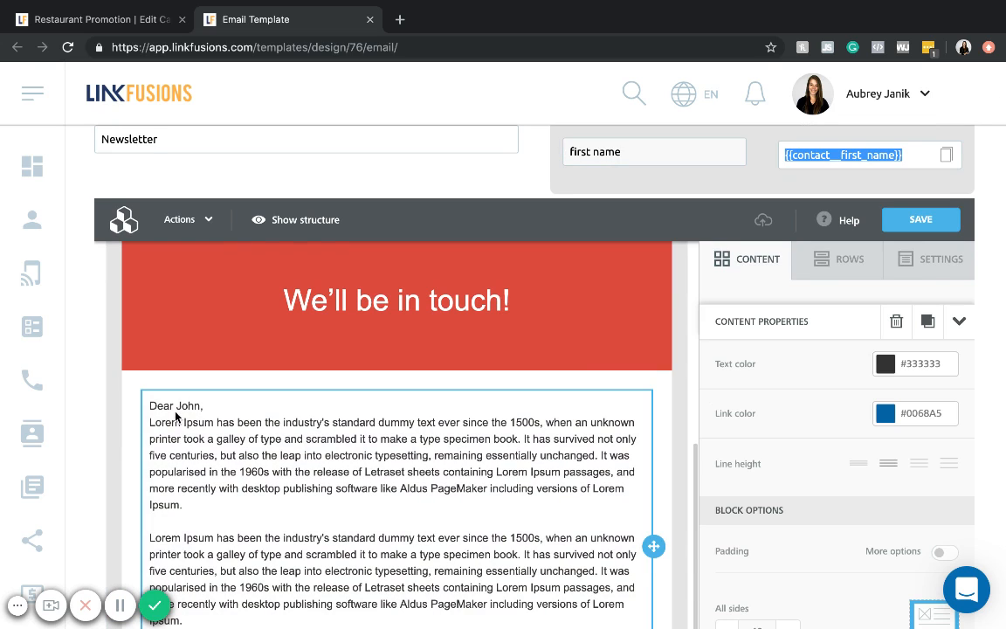
{"action": "left_click", "coordinate": [184, 405]}
{"action": "double_click", "coordinate": [190, 405]}
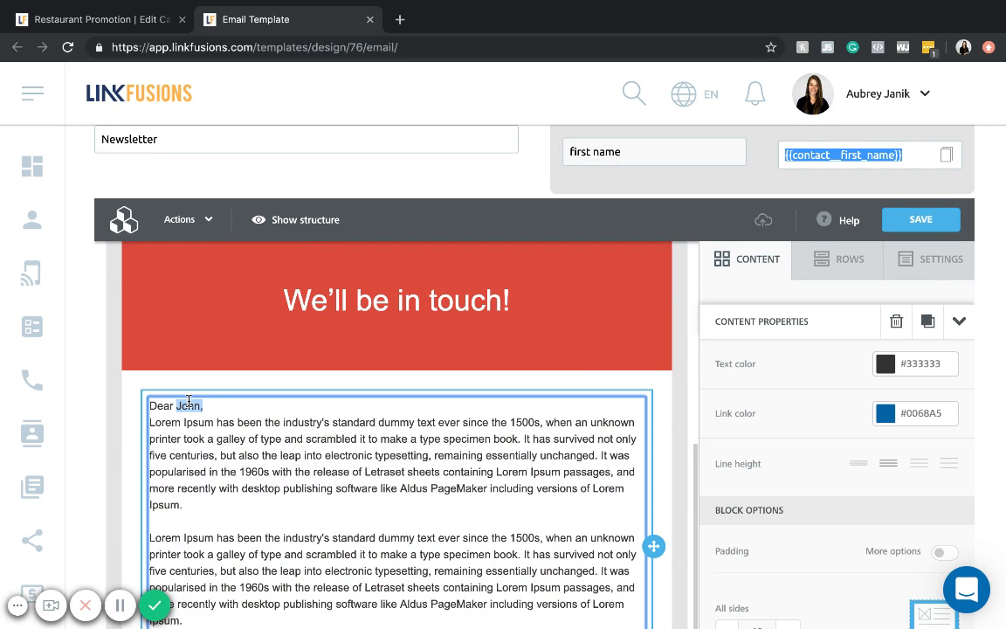
{"action": "key", "text": "ctrl+v"}
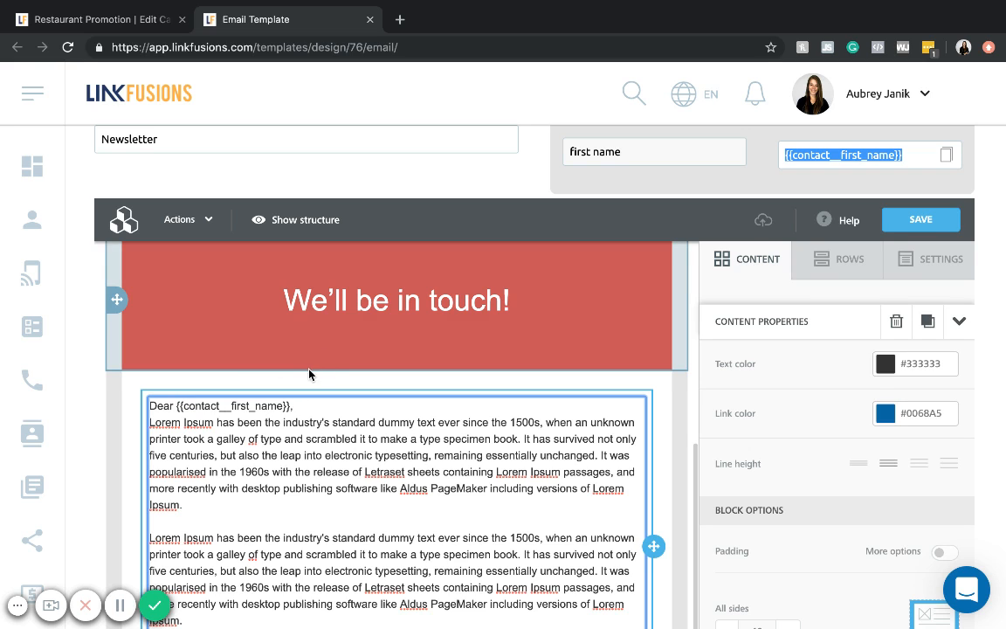
- Replace the "We'll be in touch!" headline in the red banner with "Newsletter"
{"action": "left_click", "coordinate": [184, 330]}
{"action": "triple_click", "coordinate": [329, 301]}
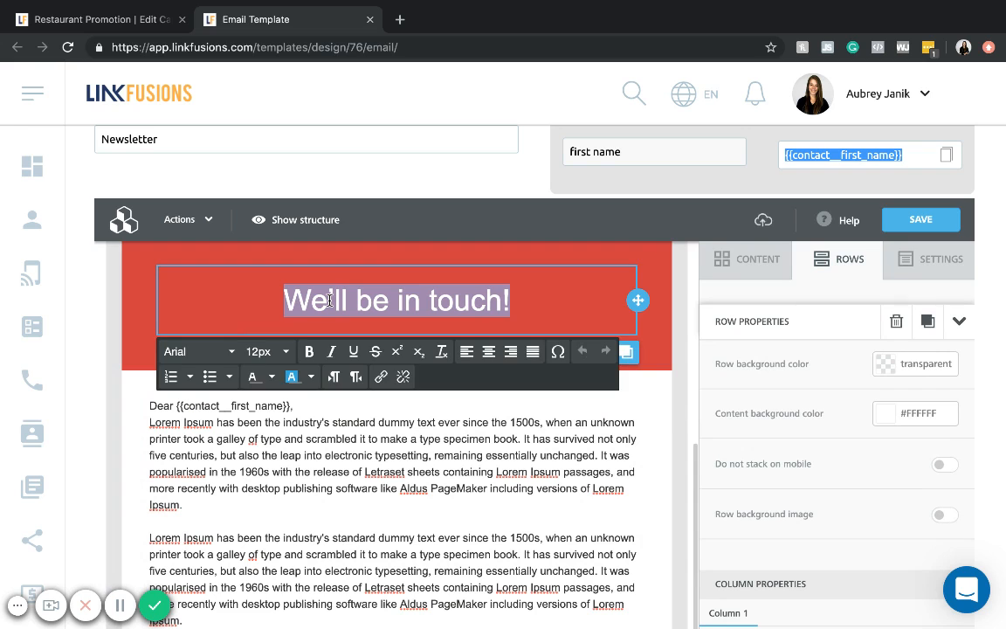
{"action": "type", "text": "News"}
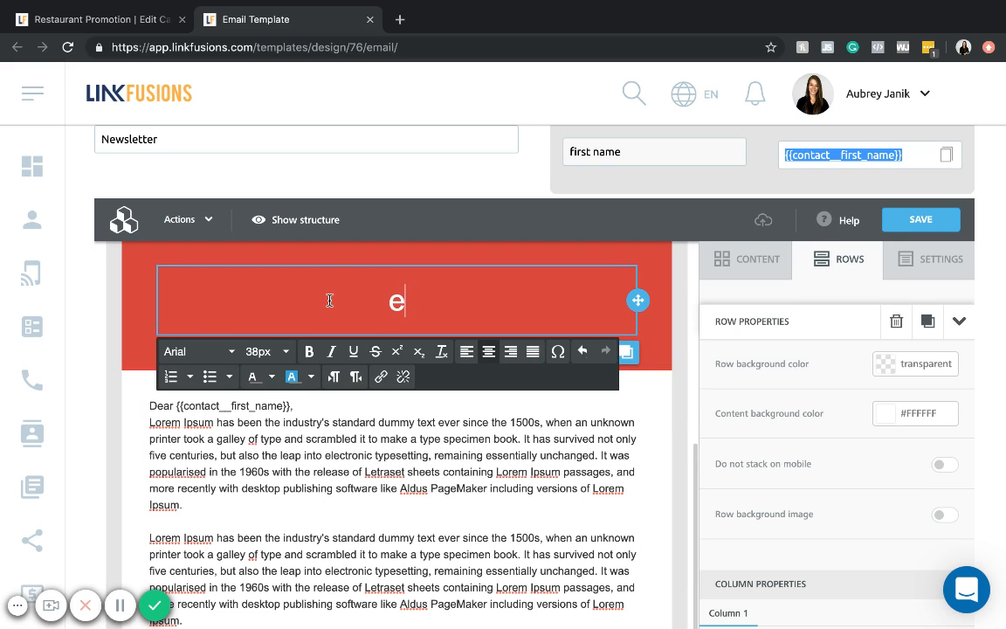
{"action": "key", "text": "BackSpace"}
{"action": "key", "text": "BackSpace"}
{"action": "key", "text": "BackSpace"}
{"action": "type", "text": "Newsletter"}
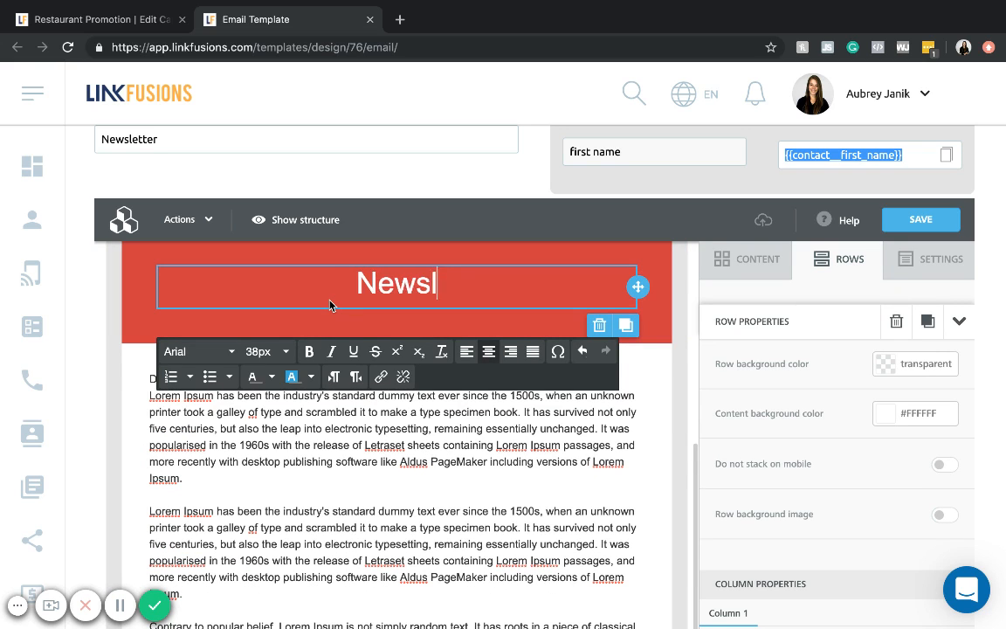
{"action": "key", "text": "BackSpace"}
{"action": "key", "text": "BackSpace"}
{"action": "key", "text": "BackSpace"}
{"action": "key", "text": "BackSpace"}
{"action": "key", "text": "BackSpace"}
{"action": "type", "text": "etter"}
{"action": "left_click", "coordinate": [318, 488]}
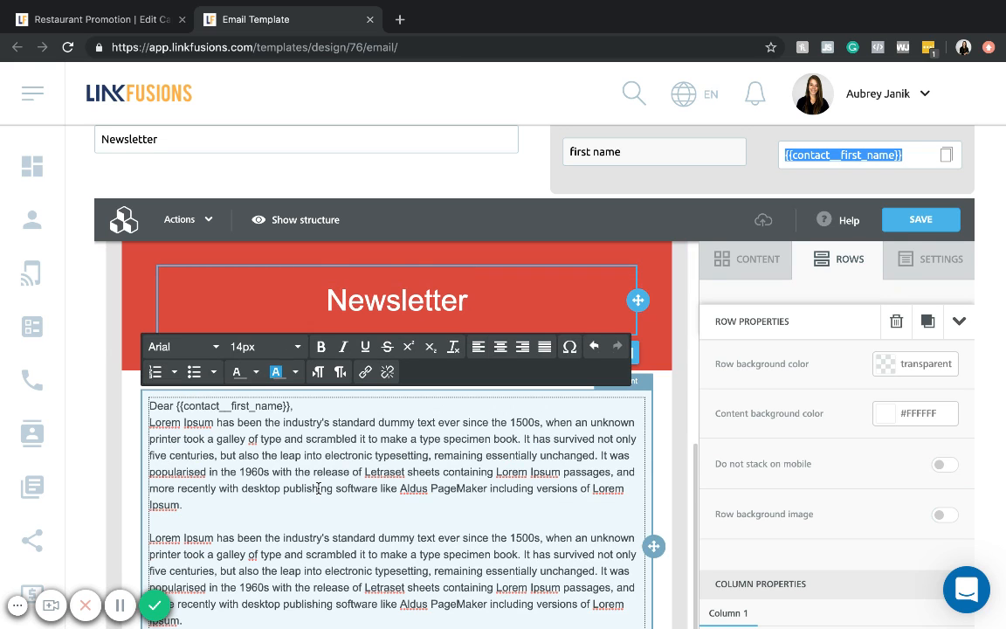
- Delete the fax number line from the sender's signature below the letter
{"action": "scroll", "coordinate": [310, 467], "scroll_direction": "down", "scroll_amount": 3}
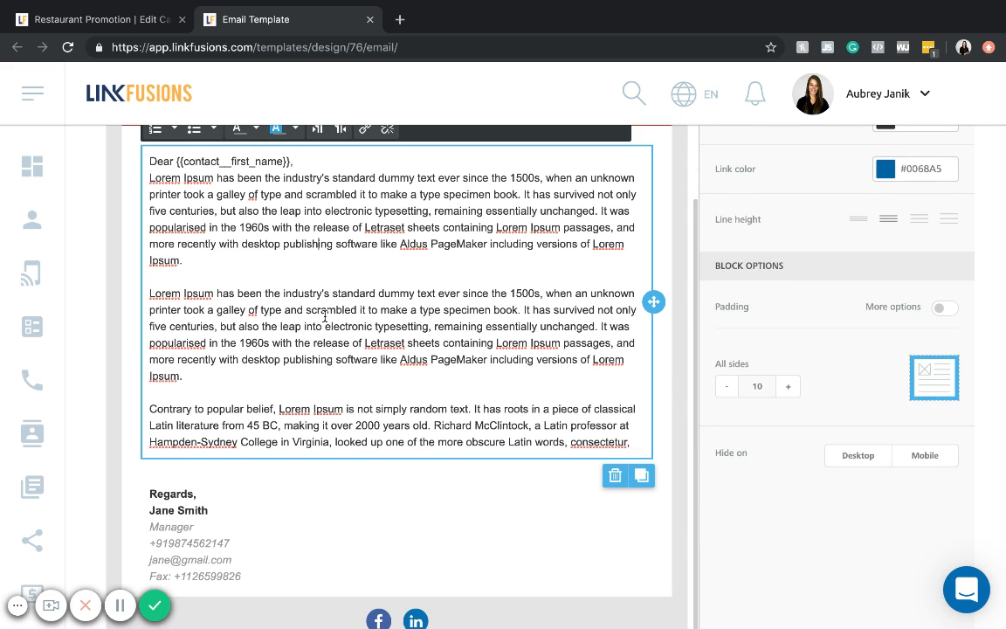
{"action": "left_click", "coordinate": [169, 515]}
{"action": "left_click", "coordinate": [172, 495]}
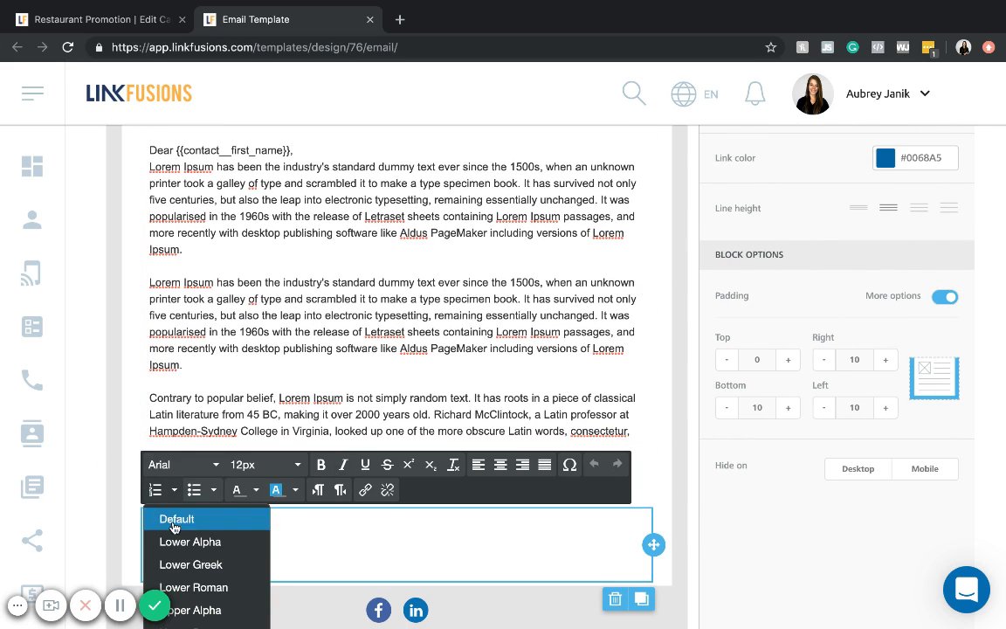
{"action": "left_click", "coordinate": [373, 554]}
{"action": "left_click_drag", "start_coordinate": [246, 564], "coordinate": [147, 565]}
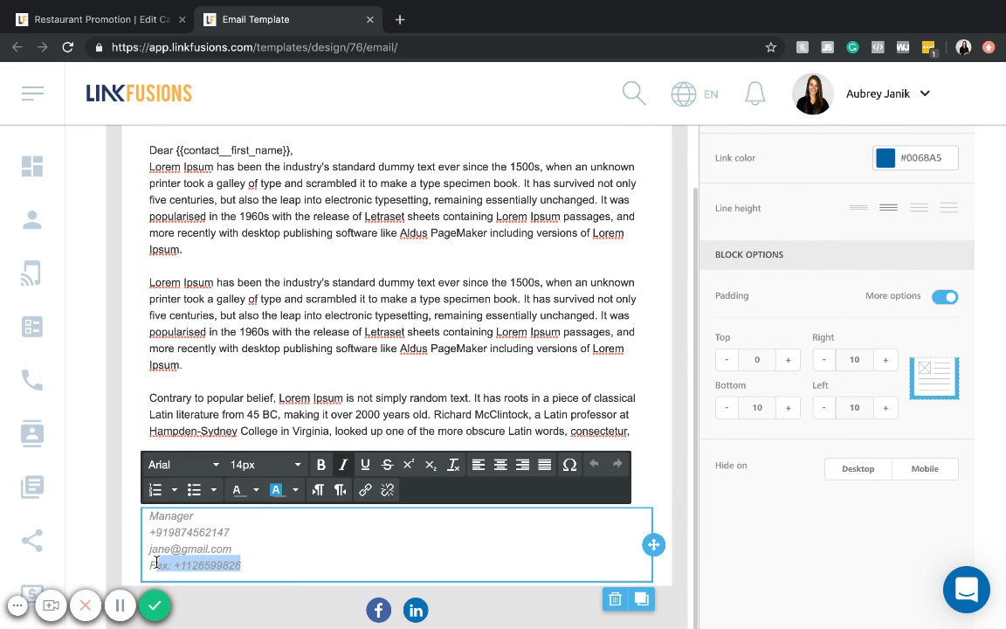
{"action": "key", "text": "BackSpace"}
{"action": "left_click", "coordinate": [336, 233]}
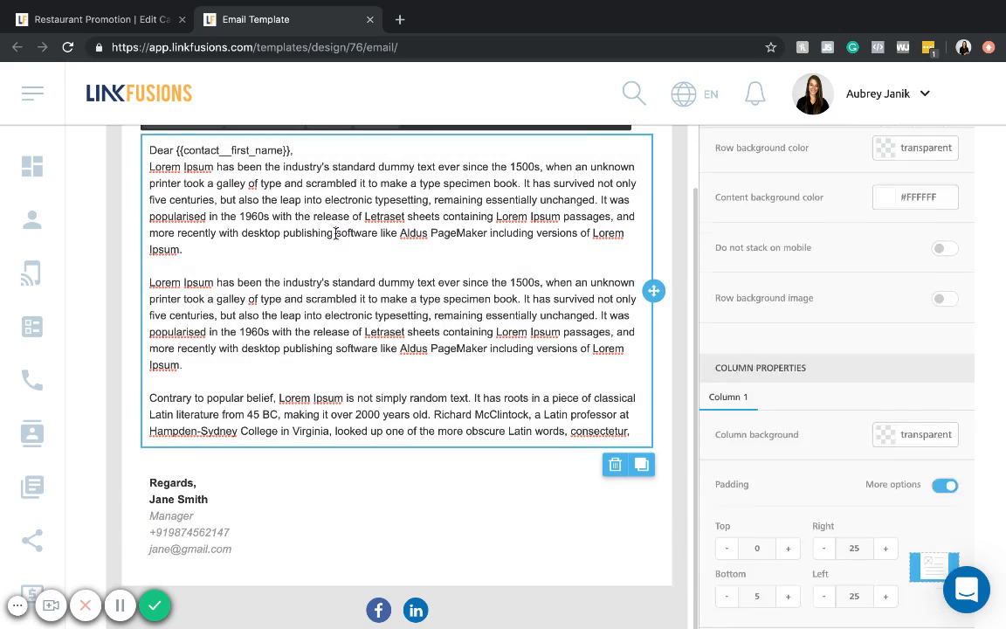
- Set the content background color of the Newsletter banner row to near-black #1A1A1A
{"action": "scroll", "coordinate": [337, 262], "scroll_direction": "up", "scroll_amount": 10}
{"action": "scroll", "coordinate": [337, 278], "scroll_direction": "down", "scroll_amount": 1}
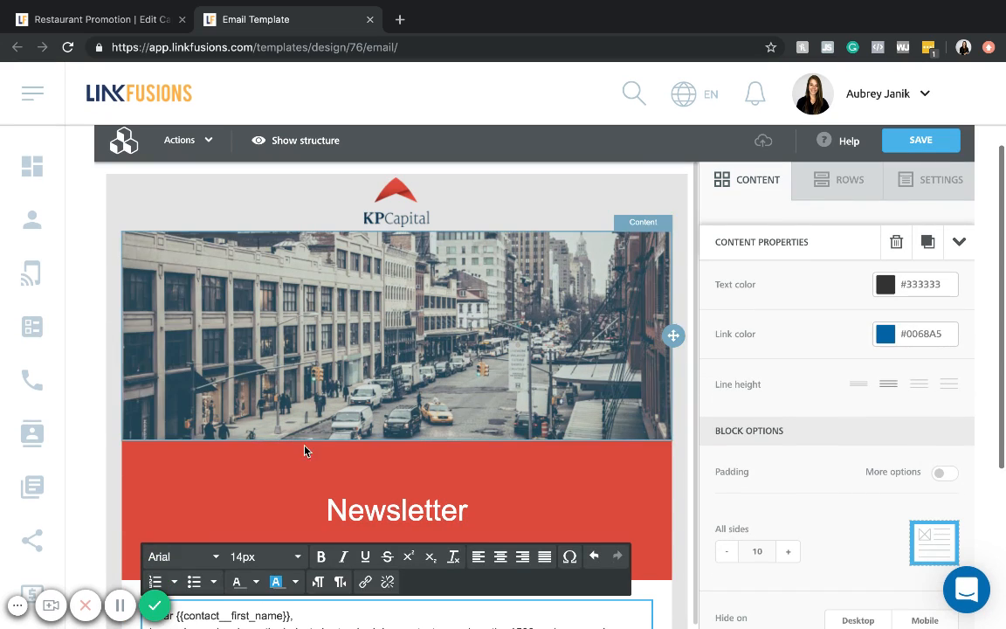
{"action": "left_click", "coordinate": [291, 474]}
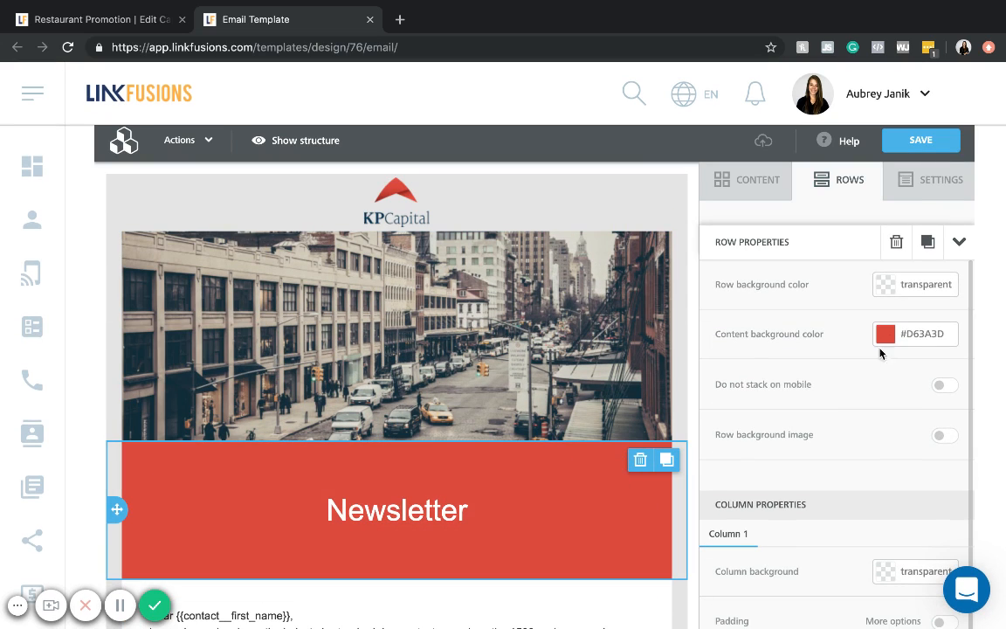
{"action": "left_click", "coordinate": [888, 339]}
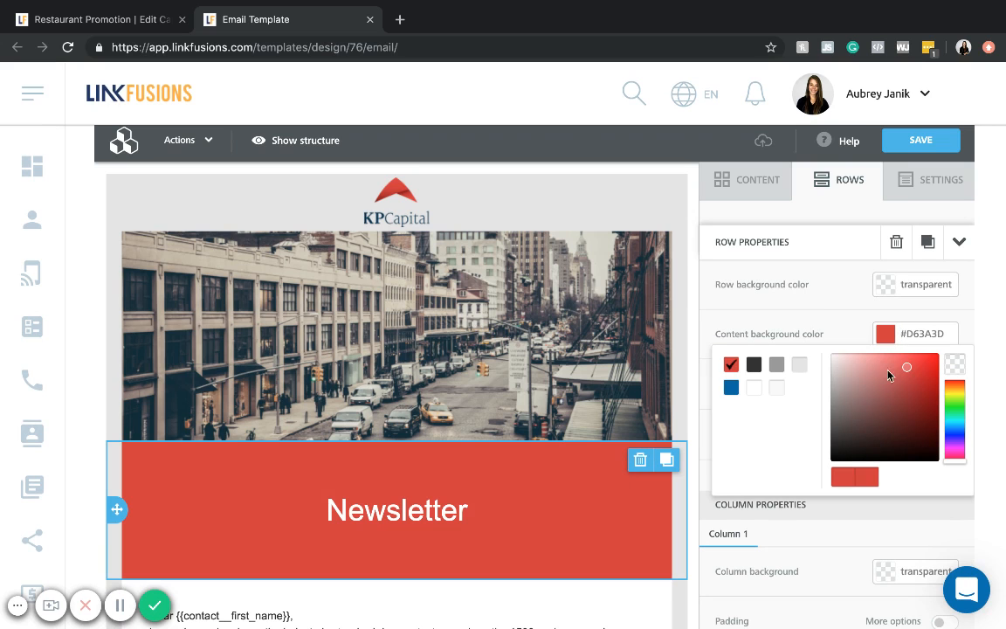
{"action": "left_click_drag", "start_coordinate": [874, 402], "coordinate": [830, 454]}
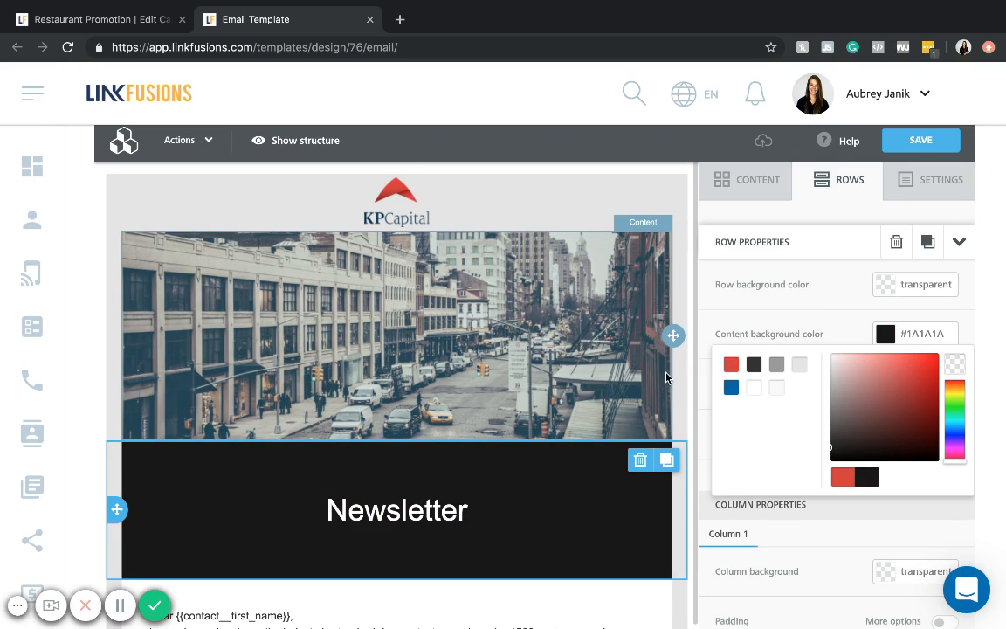
{"action": "left_click", "coordinate": [679, 377]}
- Open the KPCapital logo image at the head of the e-mail in the image effects editor
{"action": "left_click", "coordinate": [589, 372]}
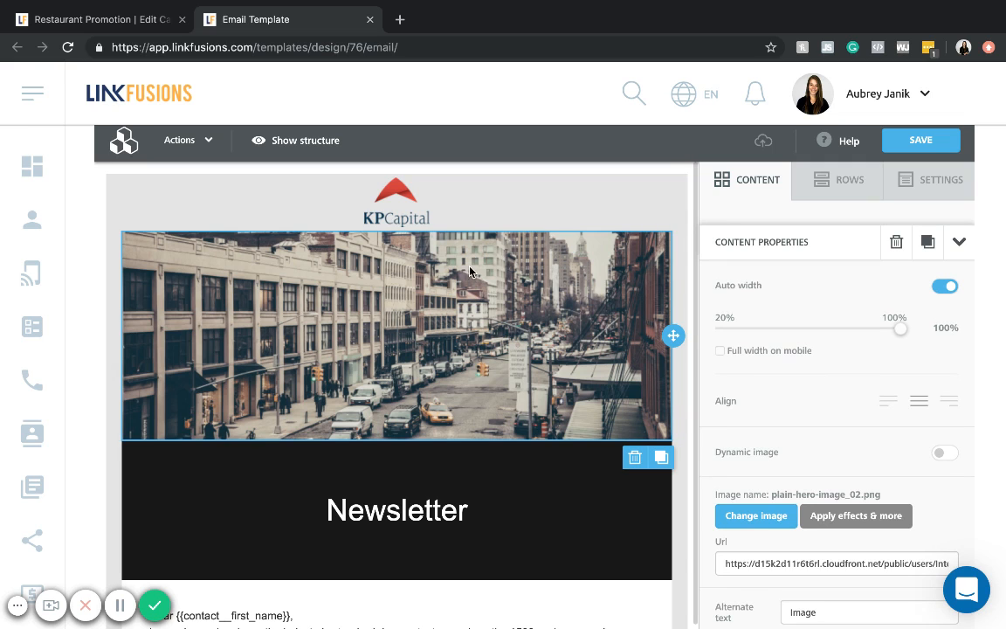
{"action": "left_click", "coordinate": [408, 220]}
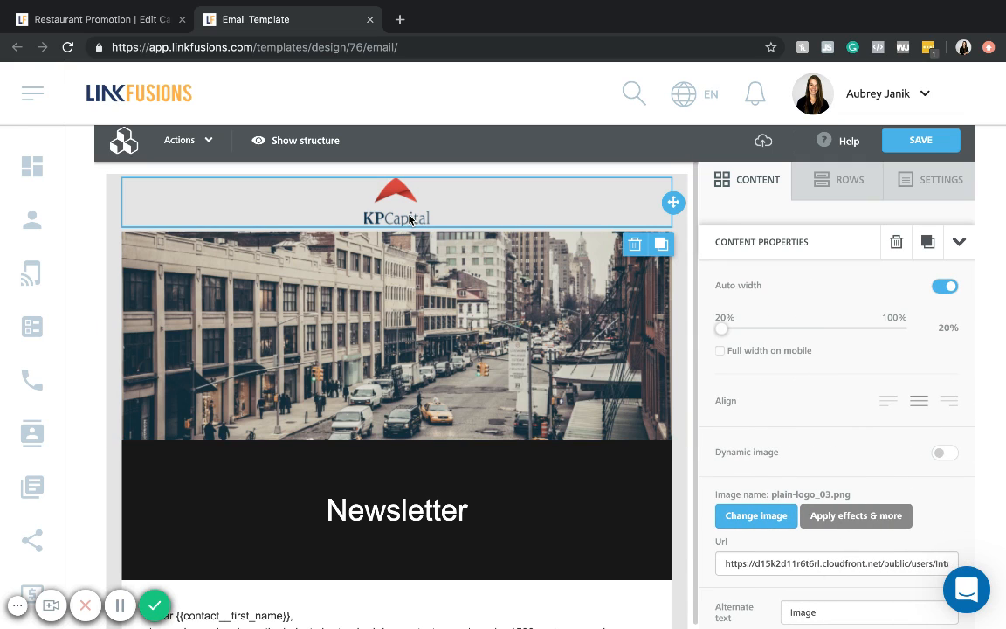
{"action": "scroll", "coordinate": [759, 349], "scroll_direction": "down", "scroll_amount": 3}
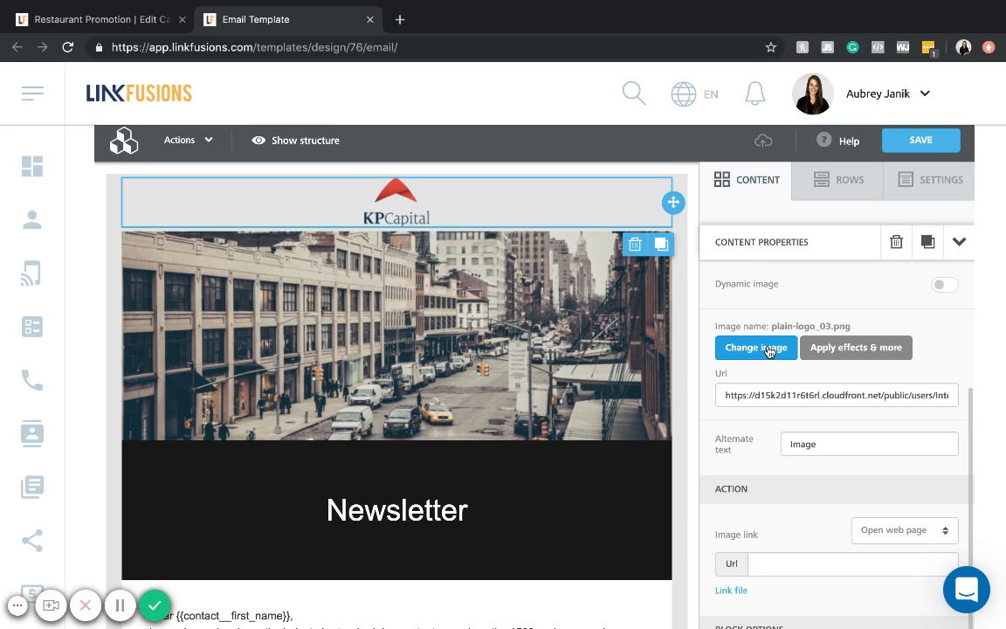
{"action": "left_click", "coordinate": [834, 348]}
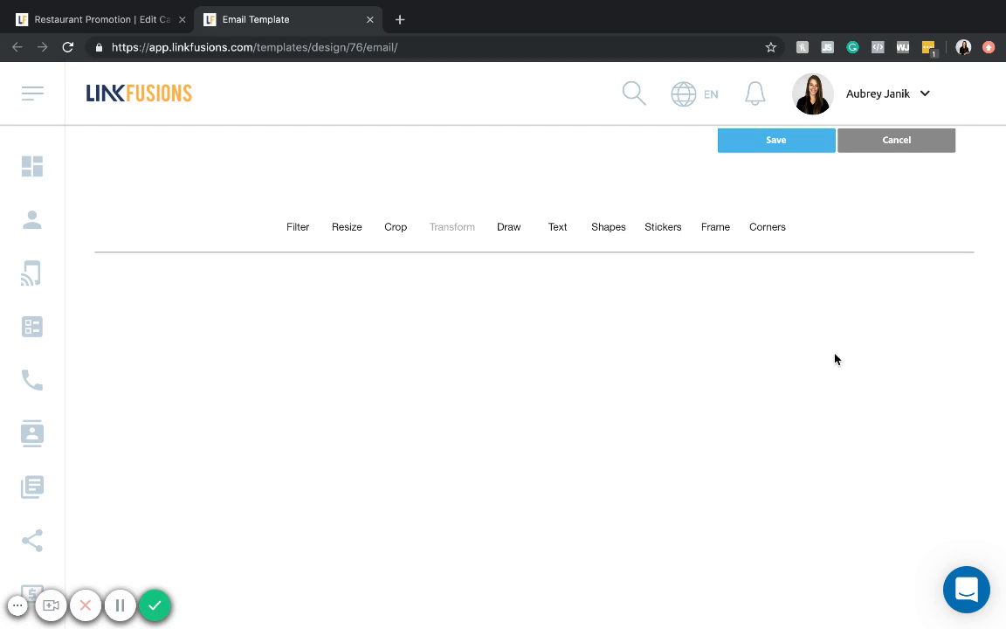
{"action": "scroll", "coordinate": [626, 418], "scroll_direction": "down", "scroll_amount": 1}
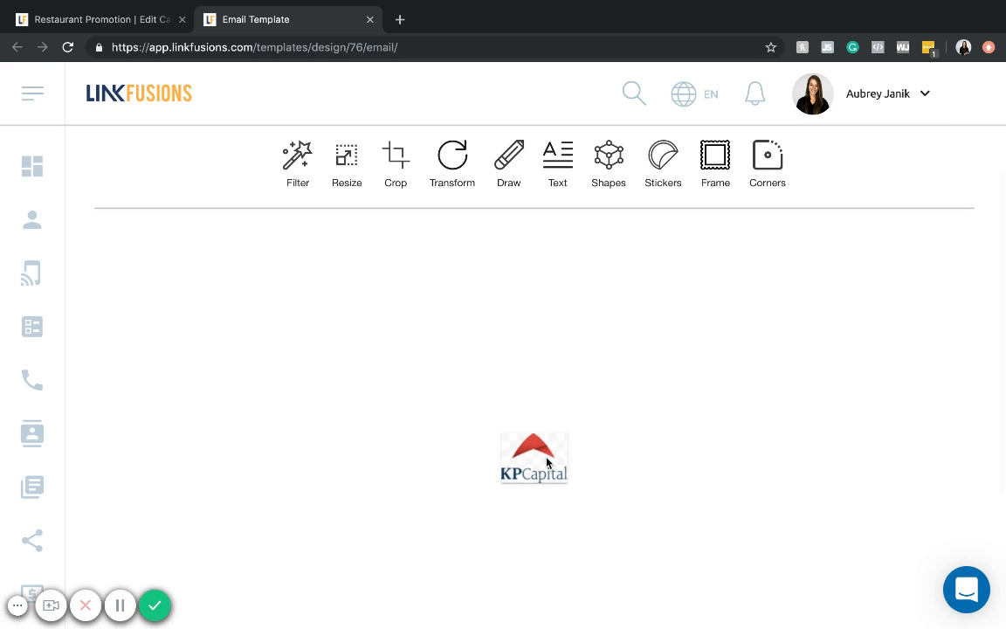
- Try rotating the logo clockwise in 90-degree turns with Transform, and discard the rotation
{"action": "left_click", "coordinate": [454, 187]}
{"action": "left_click", "coordinate": [439, 173]}
{"action": "left_click", "coordinate": [440, 175]}
{"action": "left_click", "coordinate": [440, 175]}
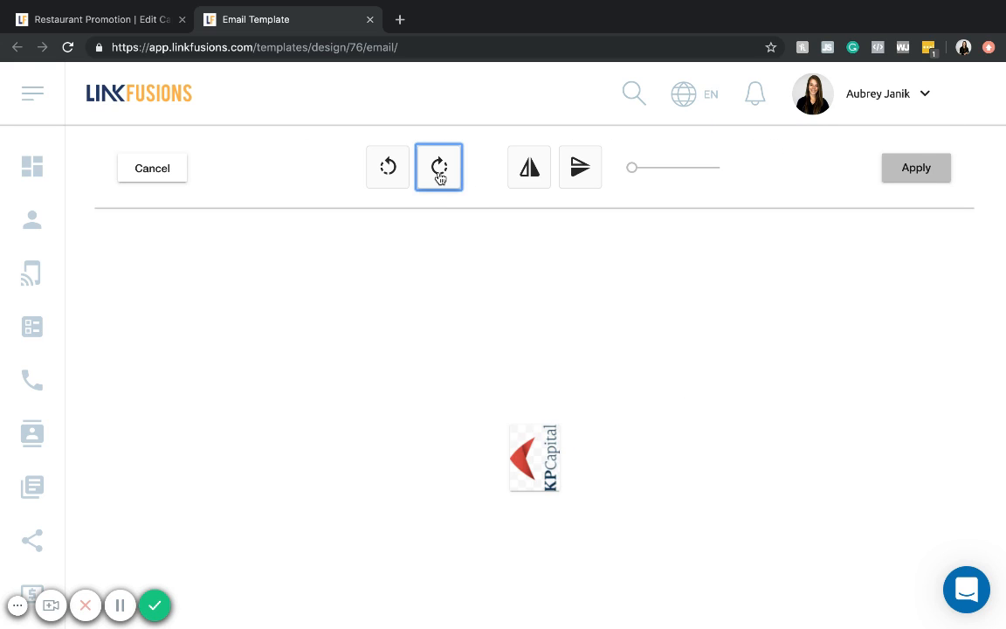
{"action": "left_click", "coordinate": [439, 175]}
{"action": "left_click", "coordinate": [136, 163]}
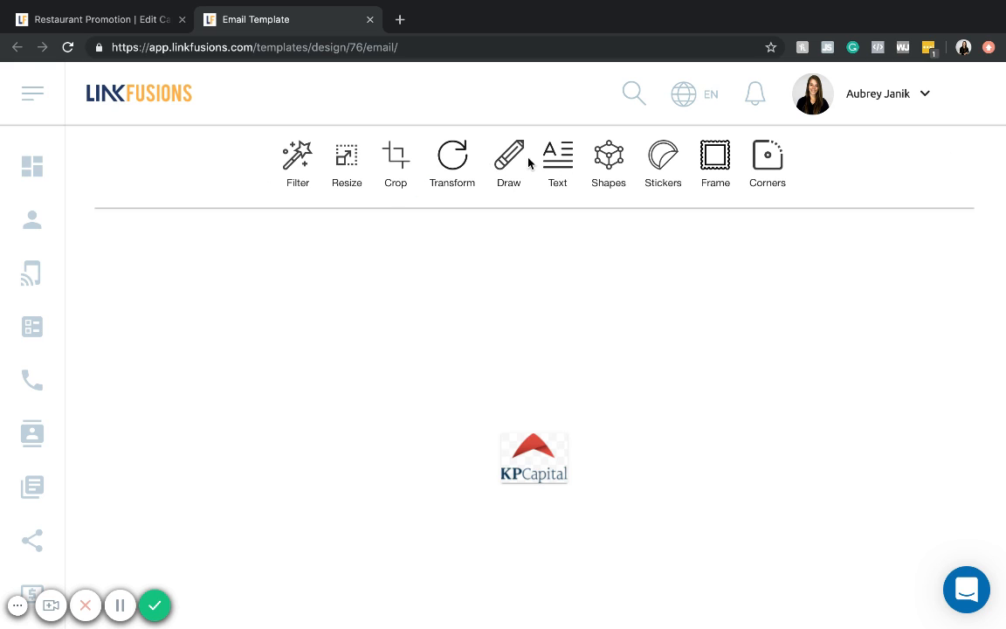
- Paint a thick red brush stroke over the logo with Draw, and cancel the drawing
{"action": "left_click", "coordinate": [520, 164]}
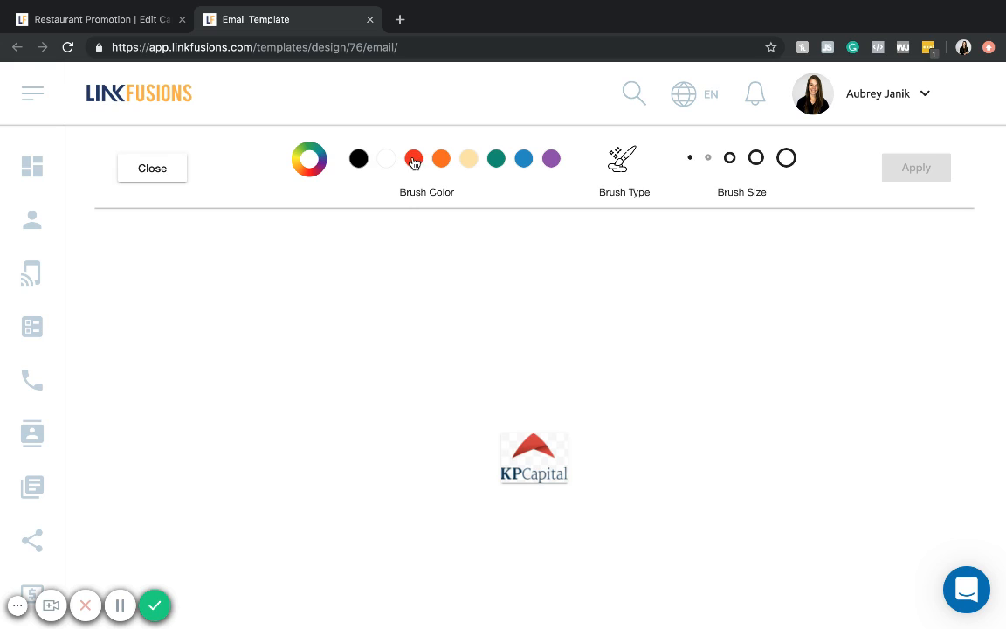
{"action": "left_click", "coordinate": [414, 160]}
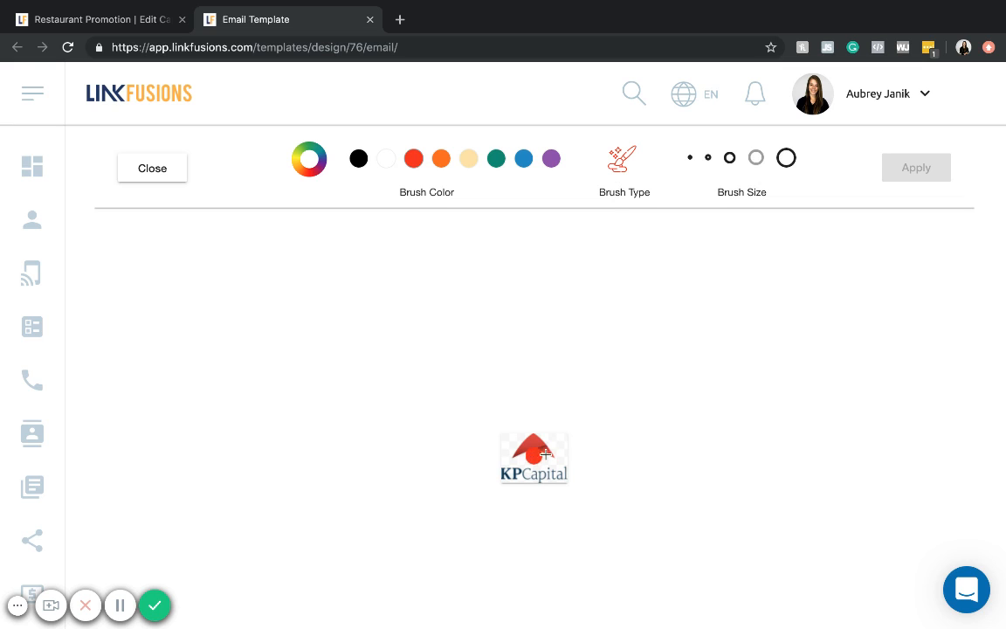
{"action": "mouse_move", "coordinate": [535, 455]}
{"action": "left_mouse_down"}
{"action": "mouse_move", "coordinate": [522, 441]}
{"action": "mouse_move", "coordinate": [524, 461]}
{"action": "mouse_move", "coordinate": [537, 464]}
{"action": "left_mouse_up"}
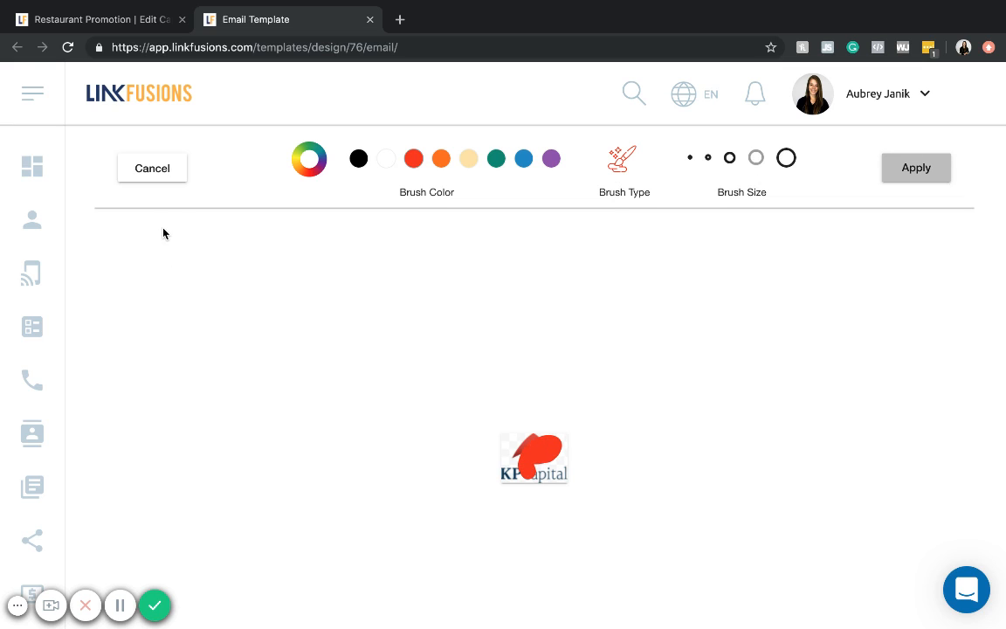
{"action": "left_click", "coordinate": [153, 171]}
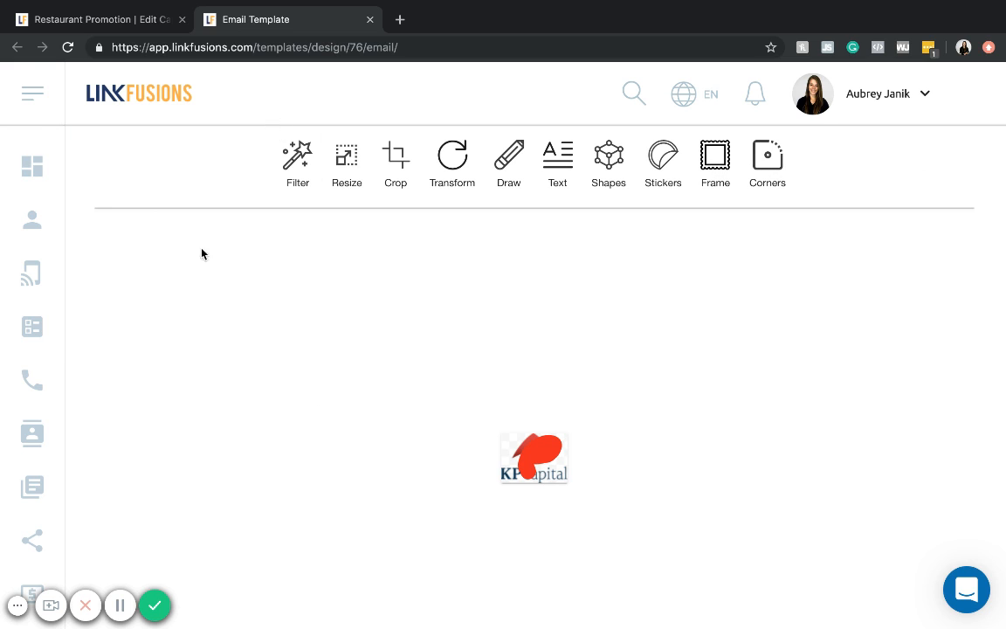
- Zoom the logo preview in to 190% and back out, and leave the image editor without saving
{"action": "scroll", "coordinate": [190, 294], "scroll_direction": "down", "scroll_amount": 5}
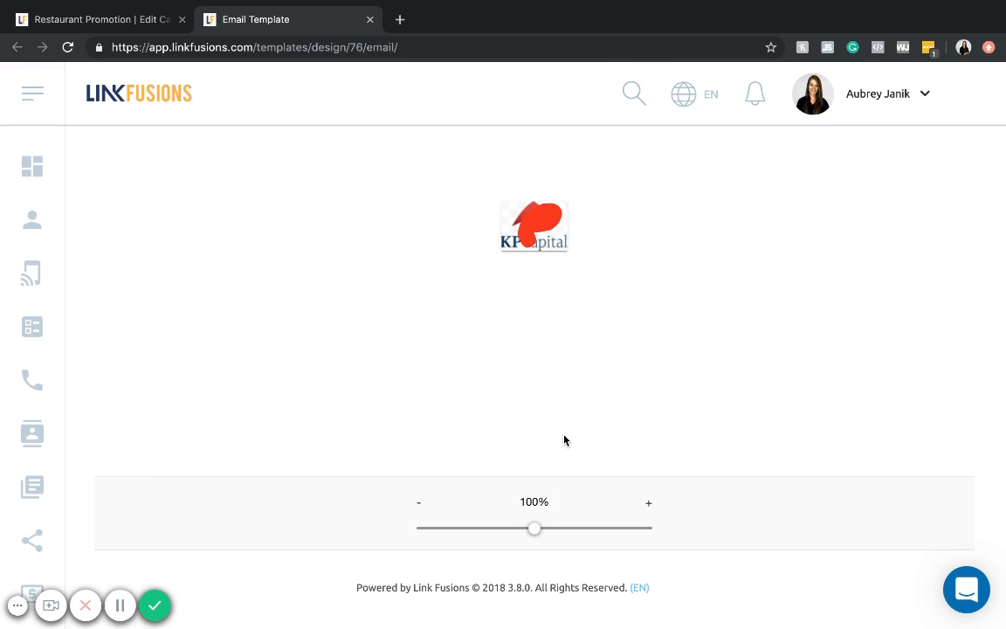
{"action": "left_click_drag", "start_coordinate": [534, 525], "coordinate": [672, 532]}
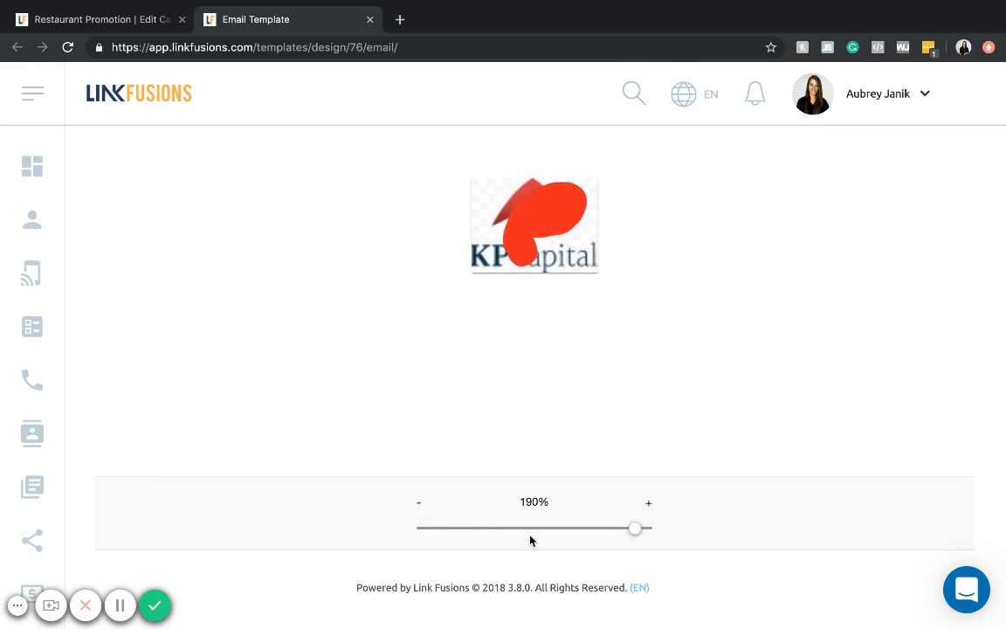
{"action": "left_click", "coordinate": [430, 528]}
{"action": "scroll", "coordinate": [471, 428], "scroll_direction": "up", "scroll_amount": 5}
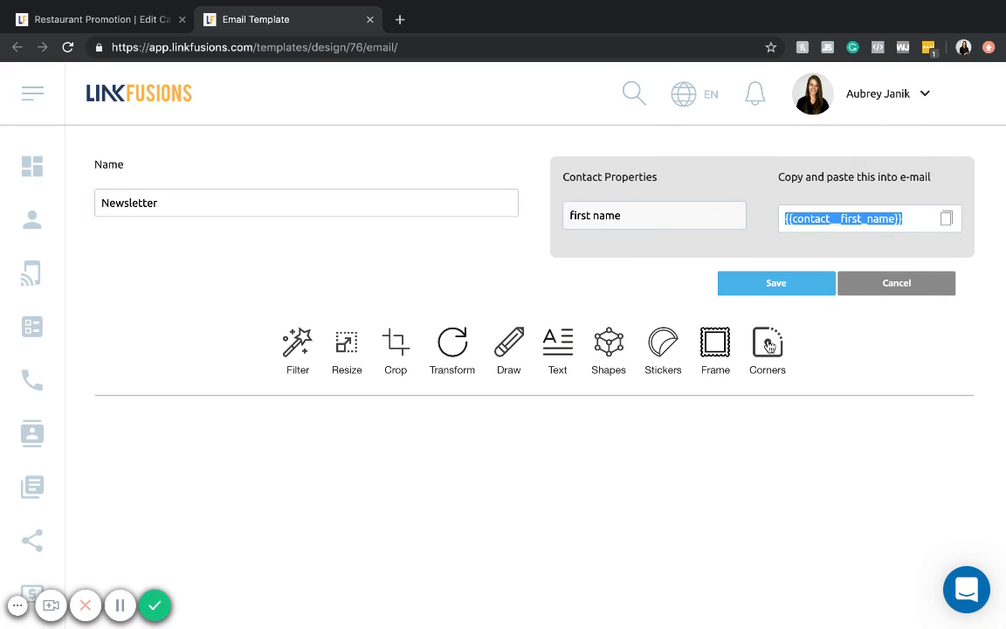
{"action": "left_click", "coordinate": [896, 283]}
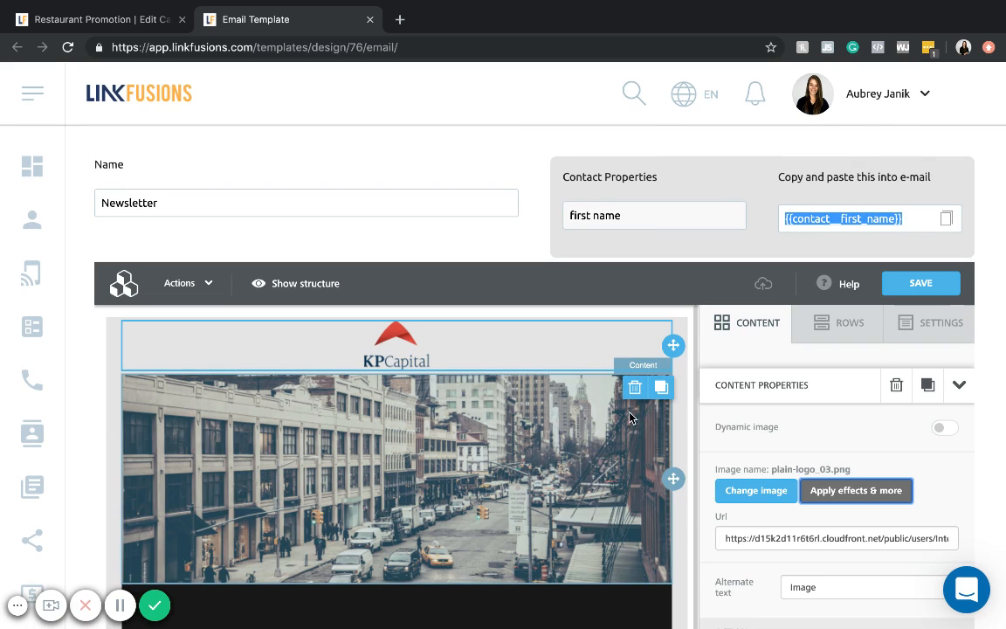
{"action": "scroll", "coordinate": [786, 393], "scroll_direction": "down", "scroll_amount": 2}
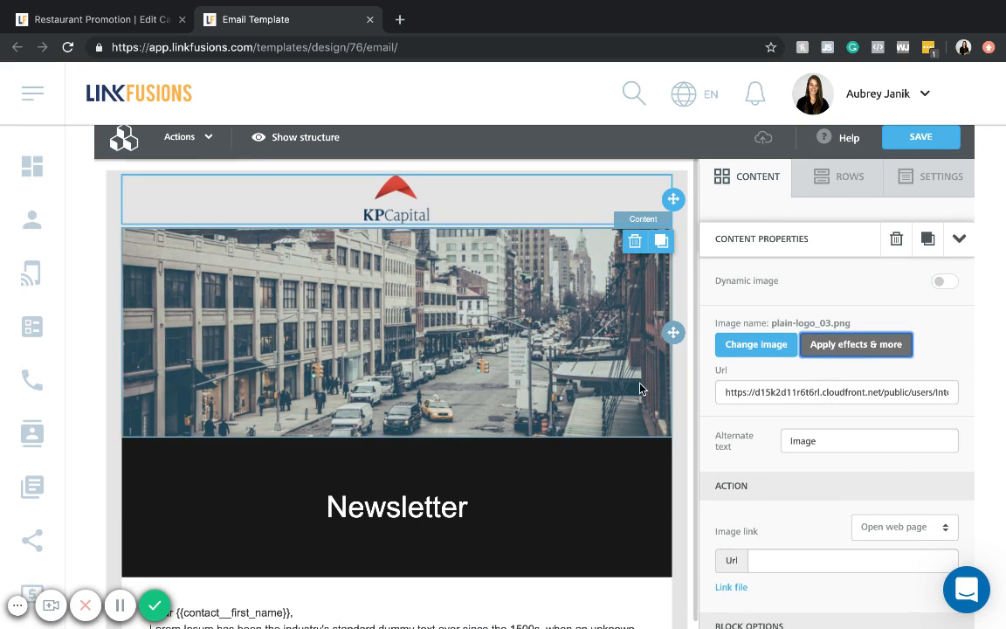
{"action": "scroll", "coordinate": [640, 388], "scroll_direction": "down", "scroll_amount": 2}
{"action": "scroll", "coordinate": [640, 388], "scroll_direction": "down", "scroll_amount": 5}
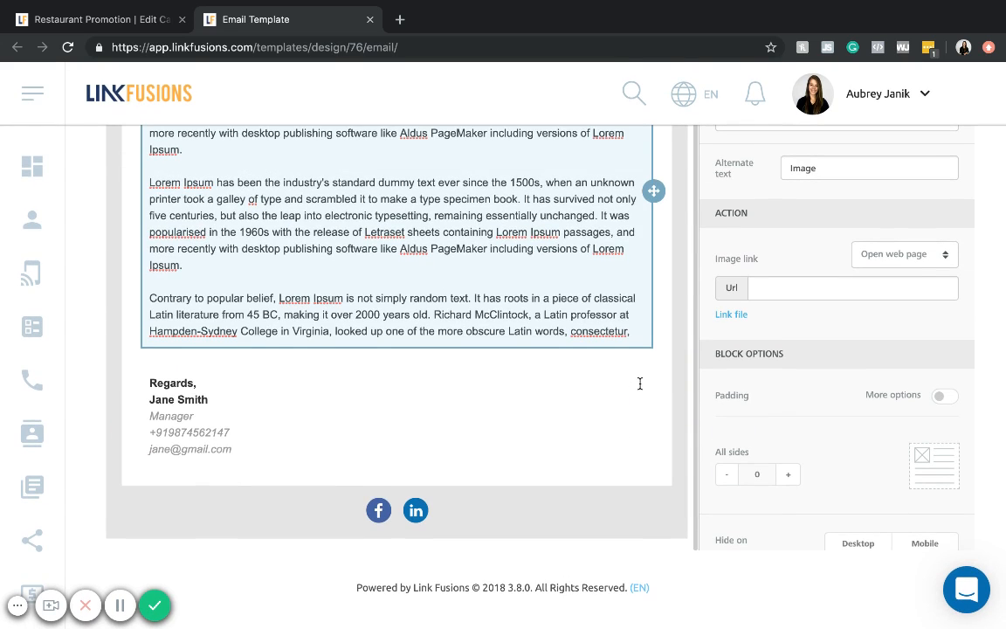
{"action": "scroll", "coordinate": [640, 388], "scroll_direction": "up", "scroll_amount": 10}
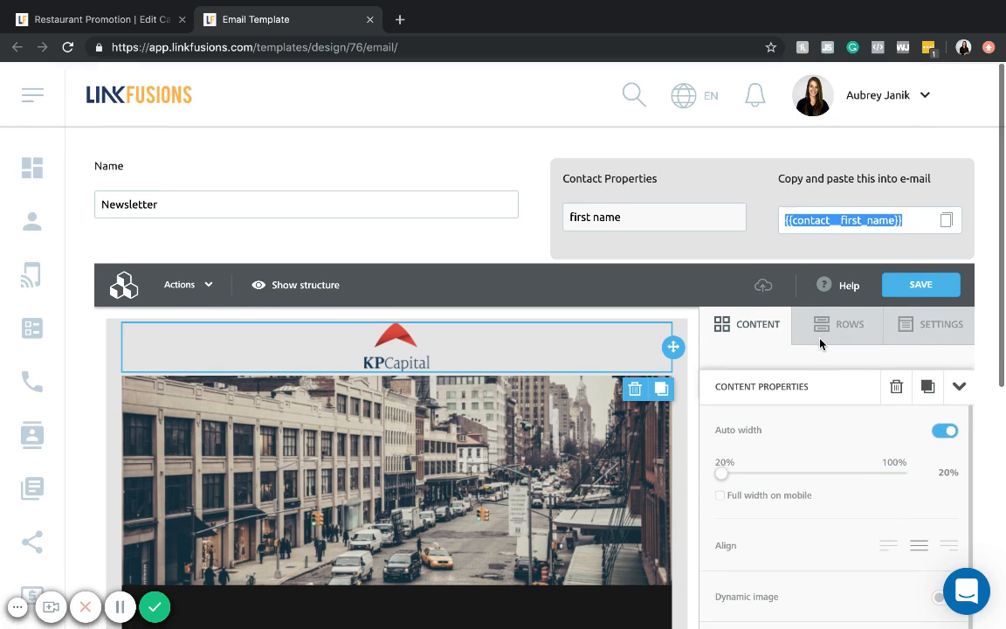
- Insert an empty single-column row between the city street photo and the Newsletter banner
{"action": "left_click", "coordinate": [841, 330]}
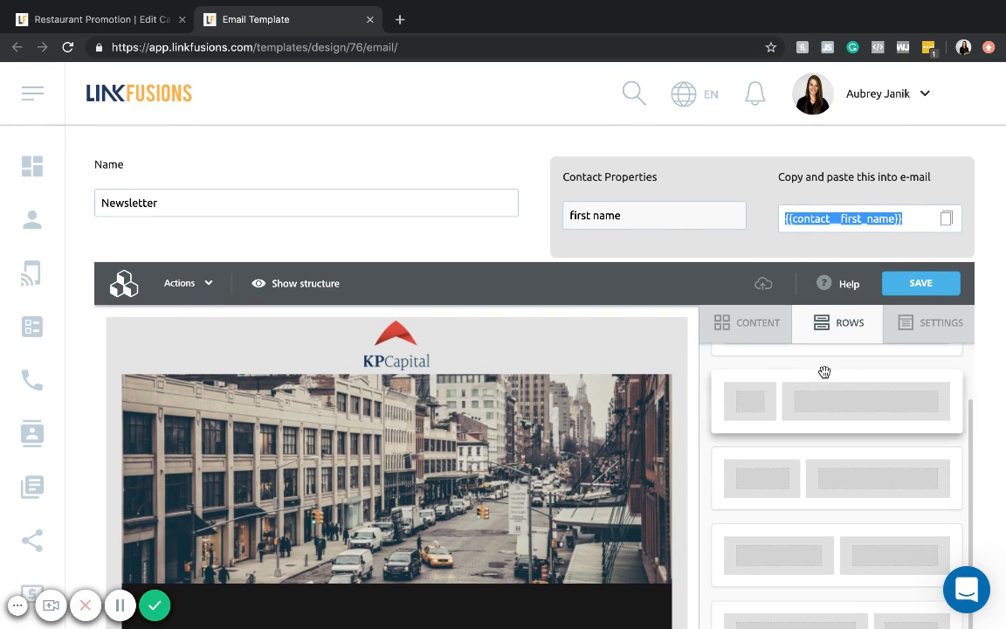
{"action": "scroll", "coordinate": [668, 424], "scroll_direction": "down", "scroll_amount": 8}
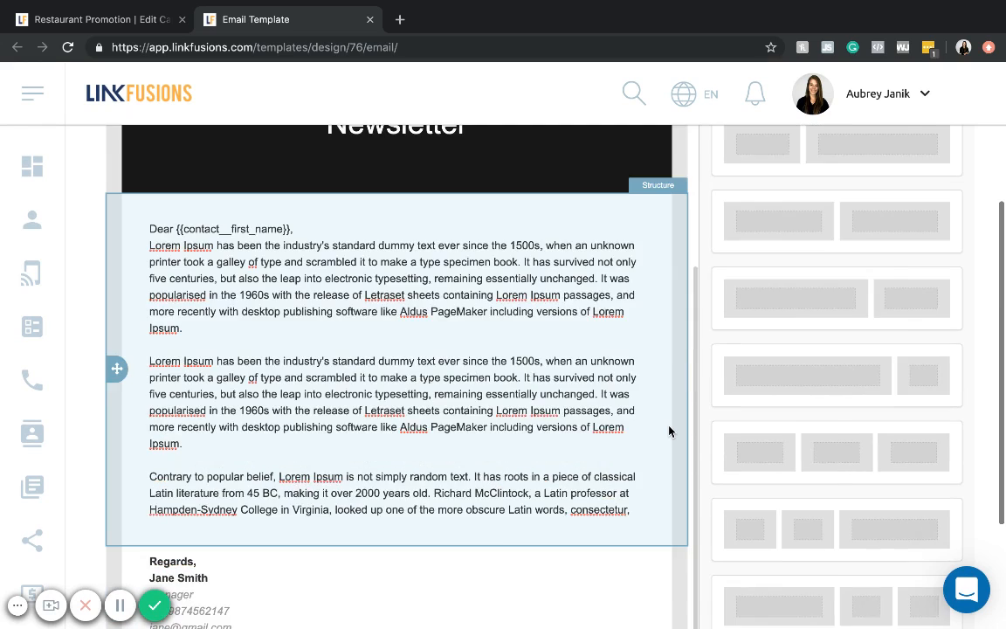
{"action": "scroll", "coordinate": [669, 428], "scroll_direction": "up", "scroll_amount": 3}
{"action": "scroll", "coordinate": [669, 428], "scroll_direction": "up", "scroll_amount": 2}
{"action": "scroll", "coordinate": [669, 428], "scroll_direction": "down", "scroll_amount": 1}
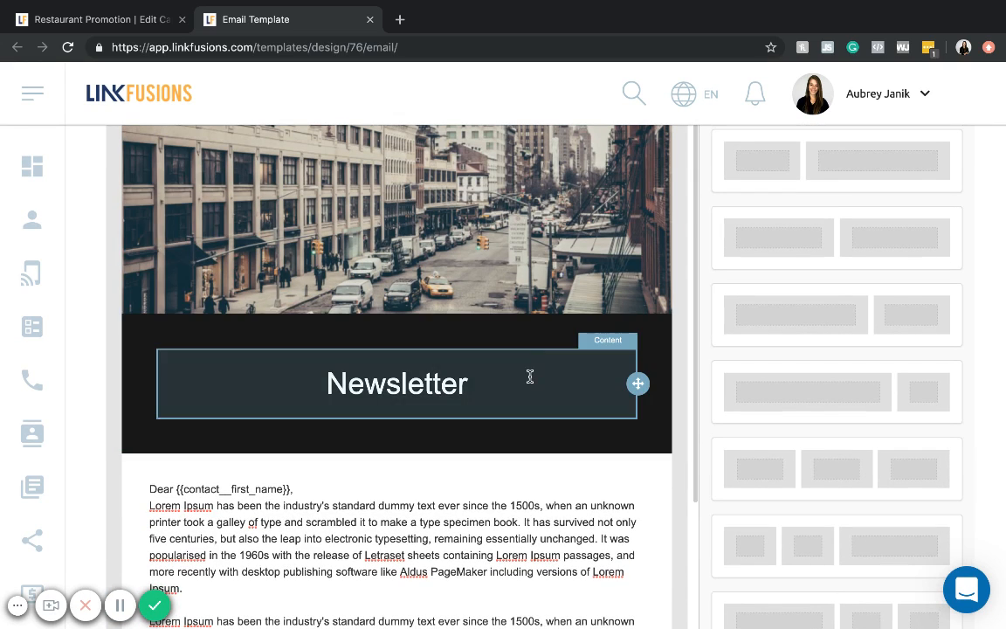
{"action": "scroll", "coordinate": [742, 199], "scroll_direction": "up", "scroll_amount": 2}
{"action": "scroll", "coordinate": [794, 210], "scroll_direction": "up", "scroll_amount": 4}
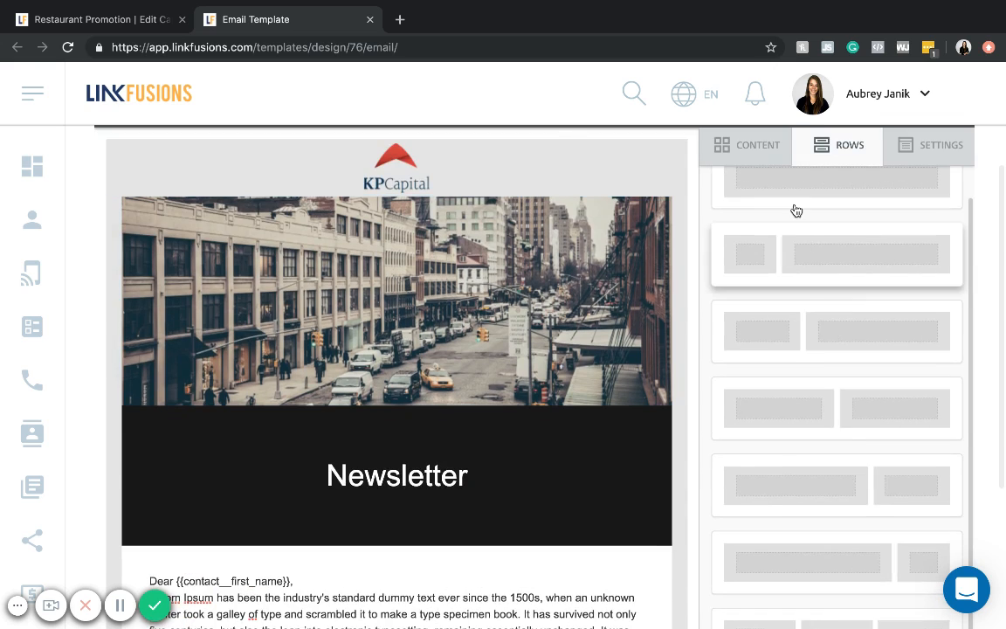
{"action": "scroll", "coordinate": [830, 345], "scroll_direction": "down", "scroll_amount": 2}
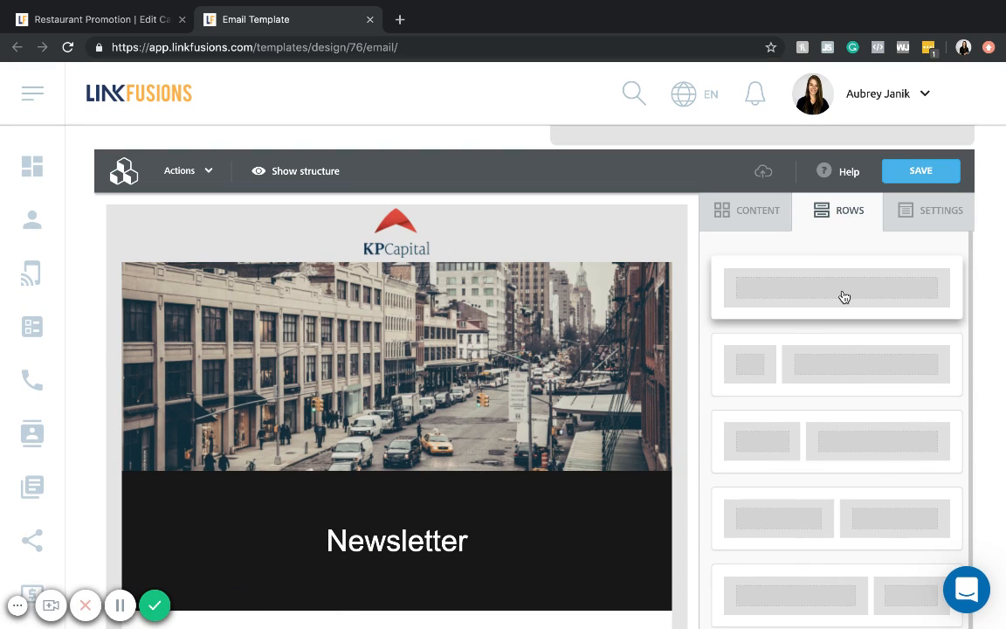
{"action": "left_click_drag", "start_coordinate": [843, 297], "coordinate": [412, 460]}
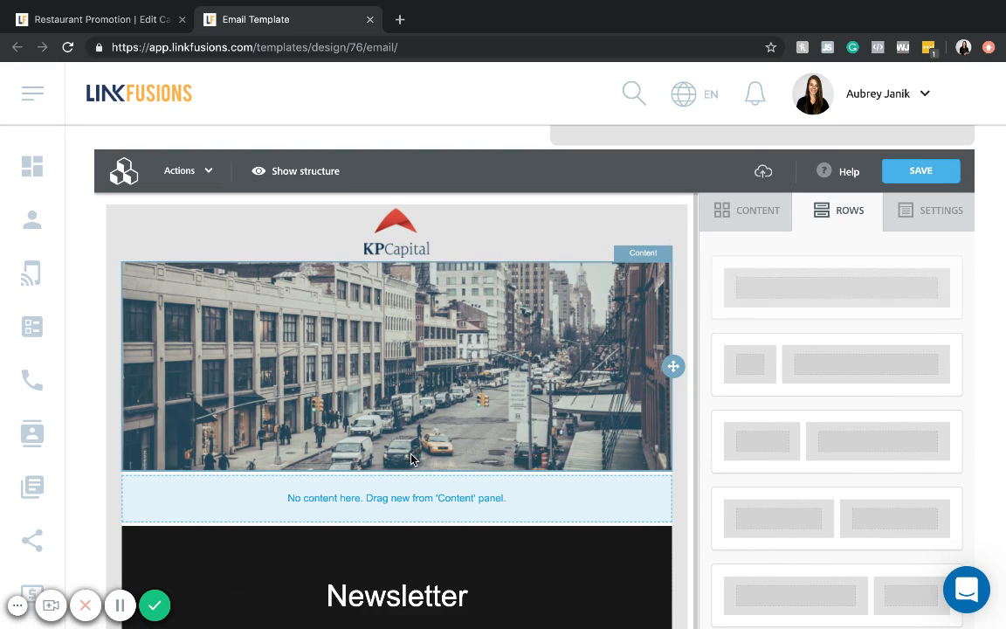
- Add a text block with a button beneath it to the empty row below the street photo
{"action": "left_click", "coordinate": [747, 215]}
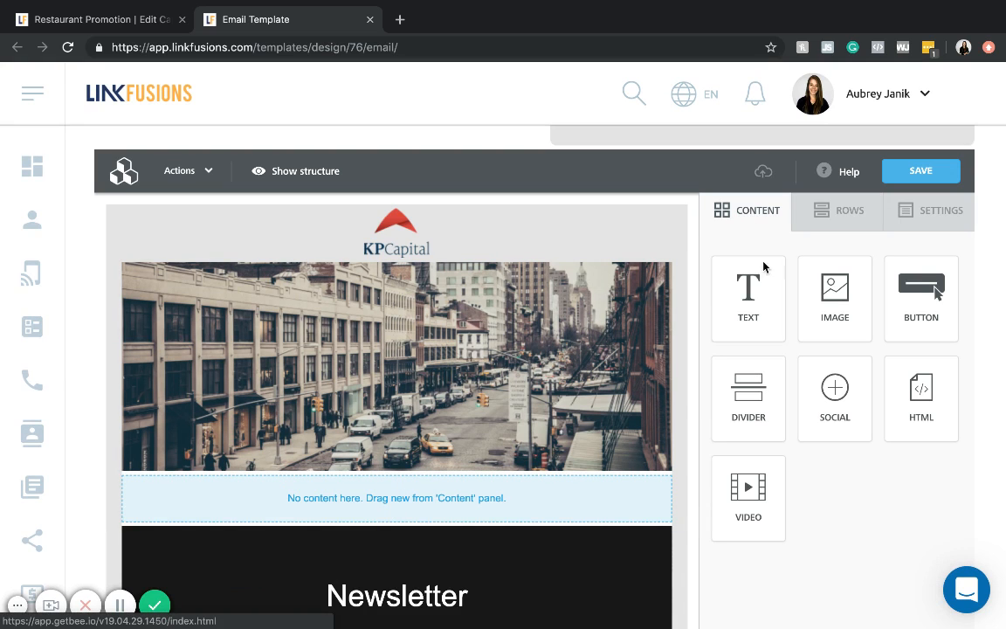
{"action": "mouse_move", "coordinate": [764, 266]}
{"action": "left_mouse_down"}
{"action": "mouse_move", "coordinate": [821, 288]}
{"action": "mouse_move", "coordinate": [515, 462]}
{"action": "mouse_move", "coordinate": [690, 358]}
{"action": "mouse_move", "coordinate": [759, 266]}
{"action": "left_mouse_up"}
{"action": "left_click_drag", "start_coordinate": [935, 289], "coordinate": [387, 528]}
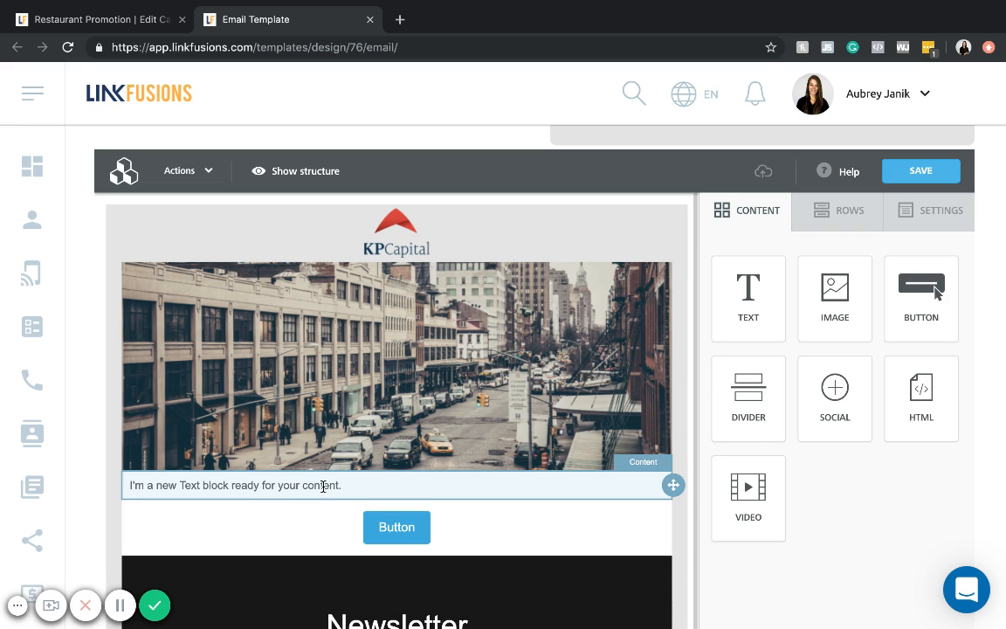
{"action": "scroll", "coordinate": [325, 486], "scroll_direction": "down", "scroll_amount": 1}
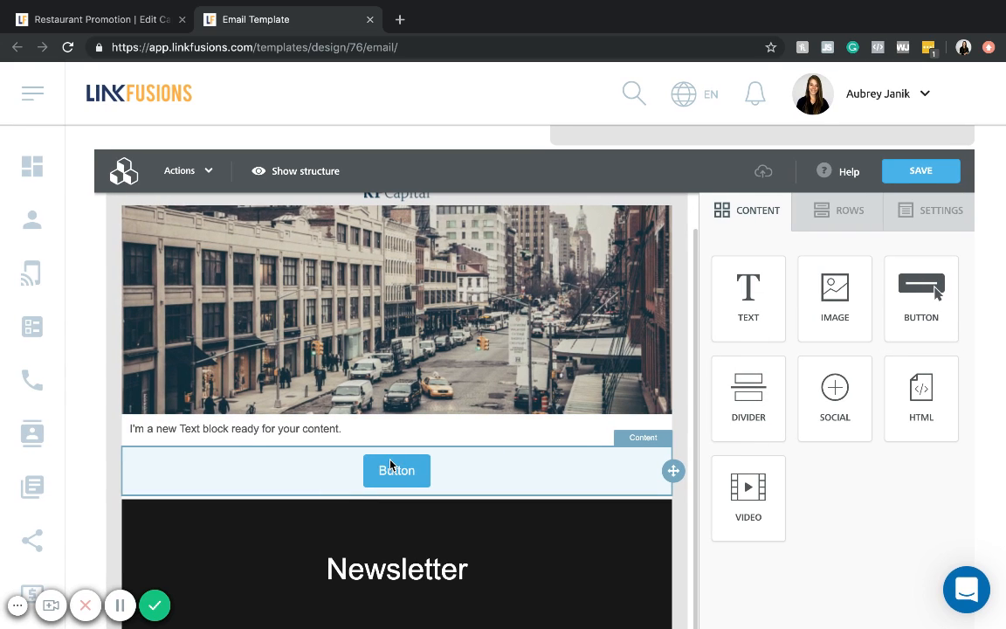
{"action": "left_click", "coordinate": [395, 469]}
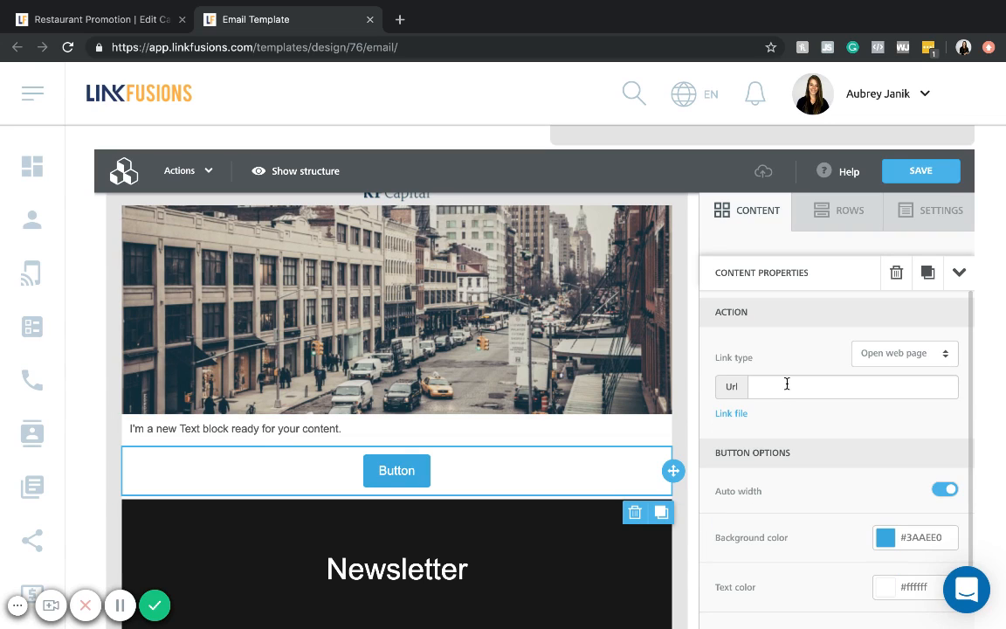
{"action": "left_click", "coordinate": [786, 384]}
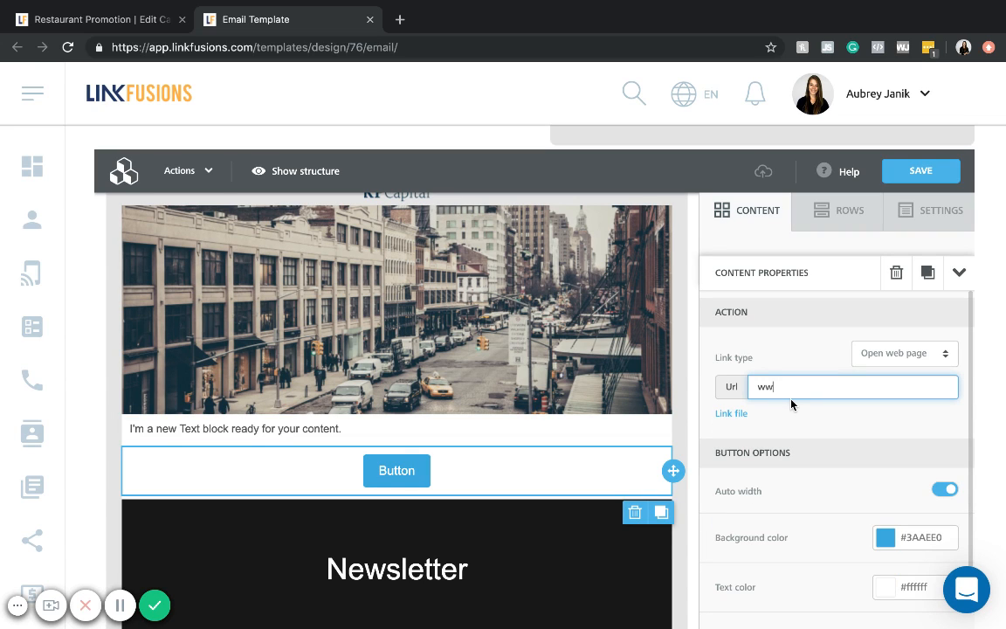
{"action": "type", "text": "www.google.c"}
{"action": "key", "text": "BackSpace"}
{"action": "key", "text": "BackSpace"}
{"action": "key", "text": "BackSpace"}
{"action": "type", "text": "le.com"}
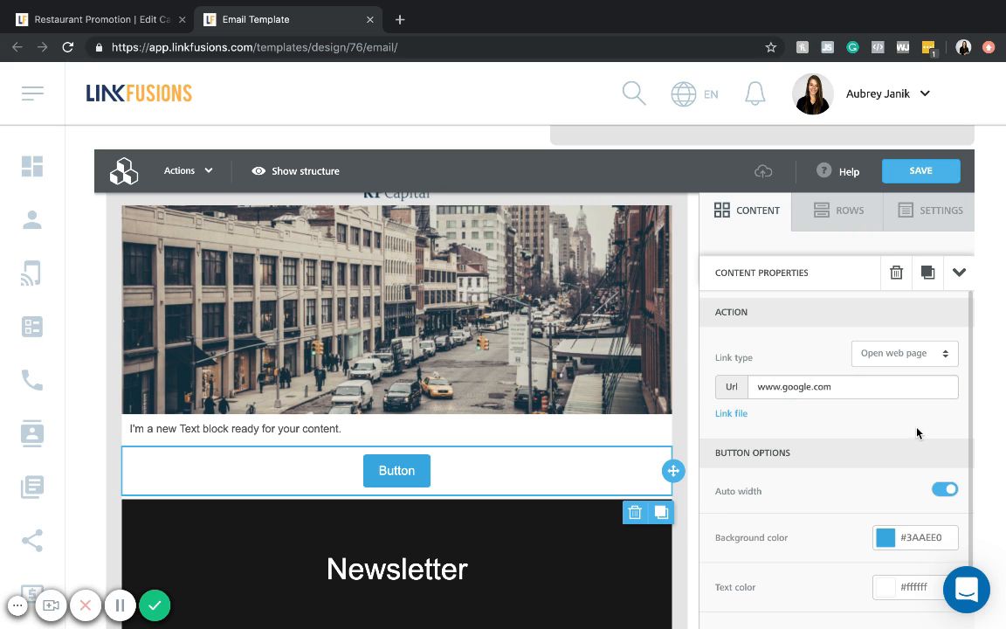
{"action": "scroll", "coordinate": [916, 431], "scroll_direction": "down", "scroll_amount": 3}
{"action": "scroll", "coordinate": [916, 432], "scroll_direction": "down", "scroll_amount": 2}
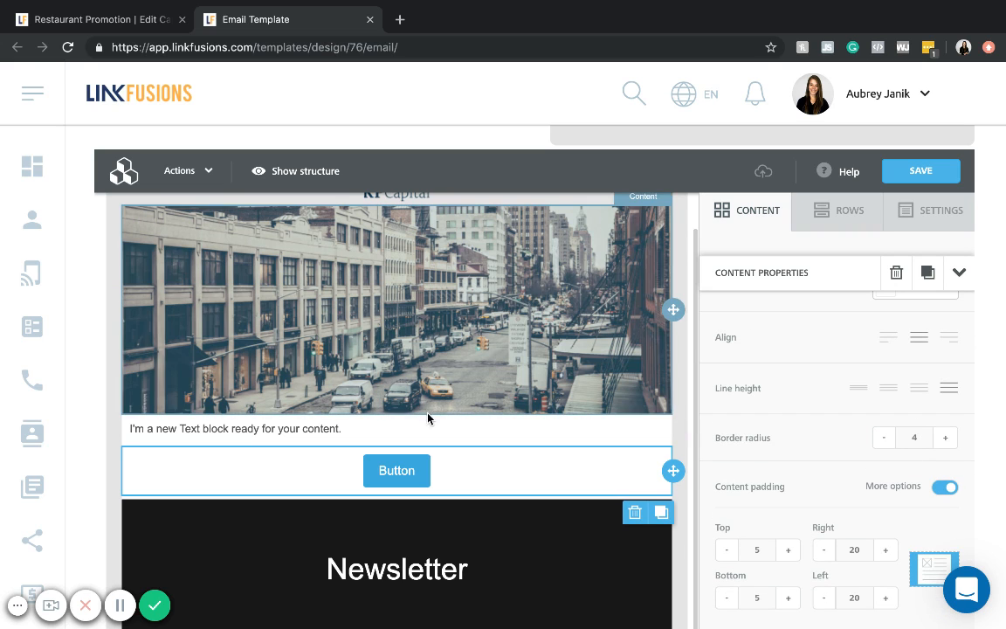
- Delete the placeholder text block above the button
{"action": "left_click", "coordinate": [418, 439]}
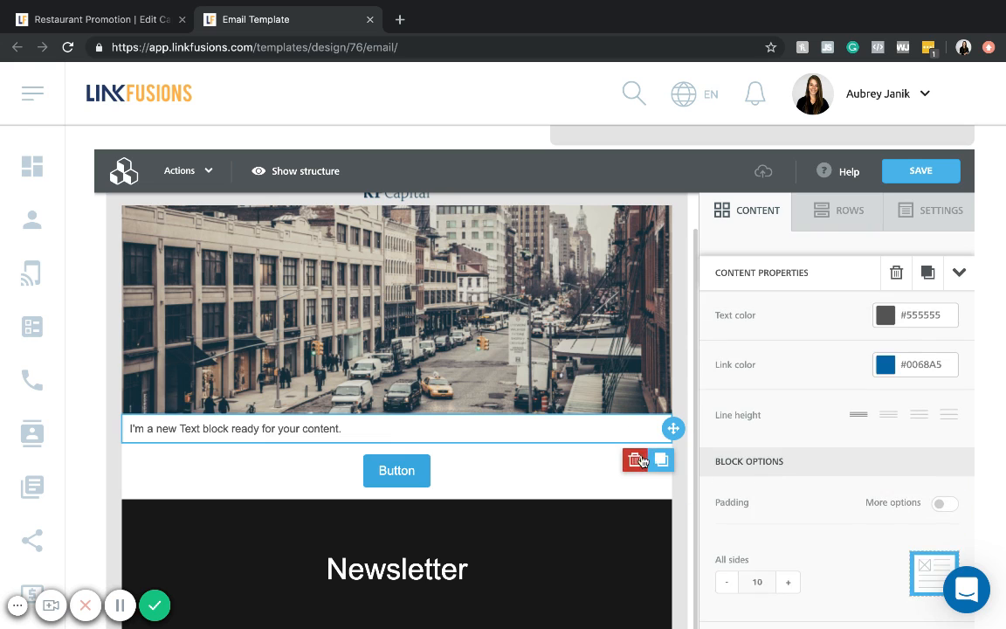
{"action": "left_click", "coordinate": [635, 460]}
{"action": "left_click", "coordinate": [587, 535]}
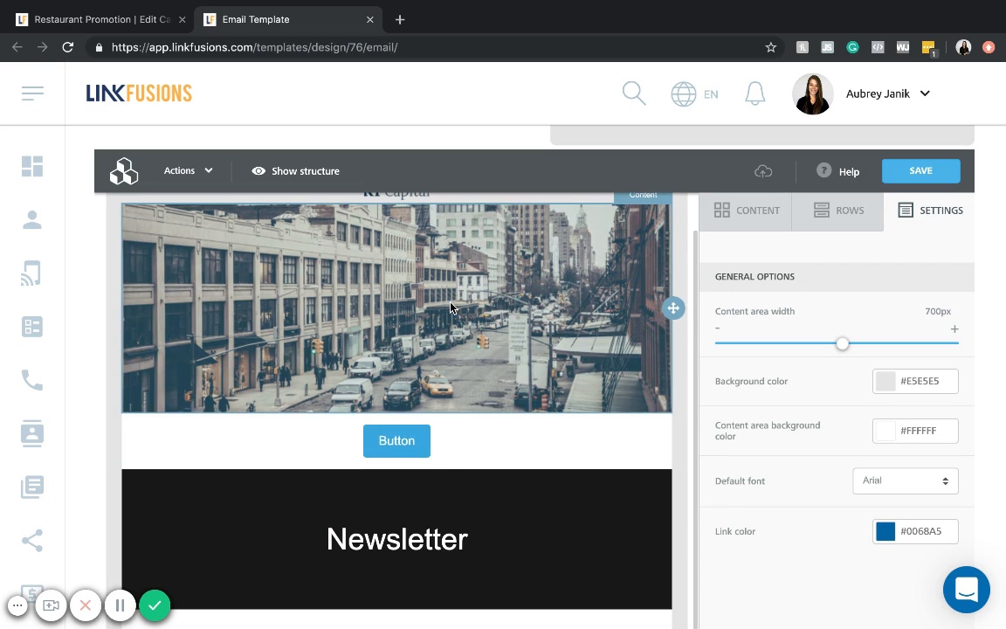
- Review the whole newsletter down to the signature and social icons, and save the template and exit the editor
{"action": "scroll", "coordinate": [451, 433], "scroll_direction": "down", "scroll_amount": 5}
{"action": "scroll", "coordinate": [451, 433], "scroll_direction": "down", "scroll_amount": 3}
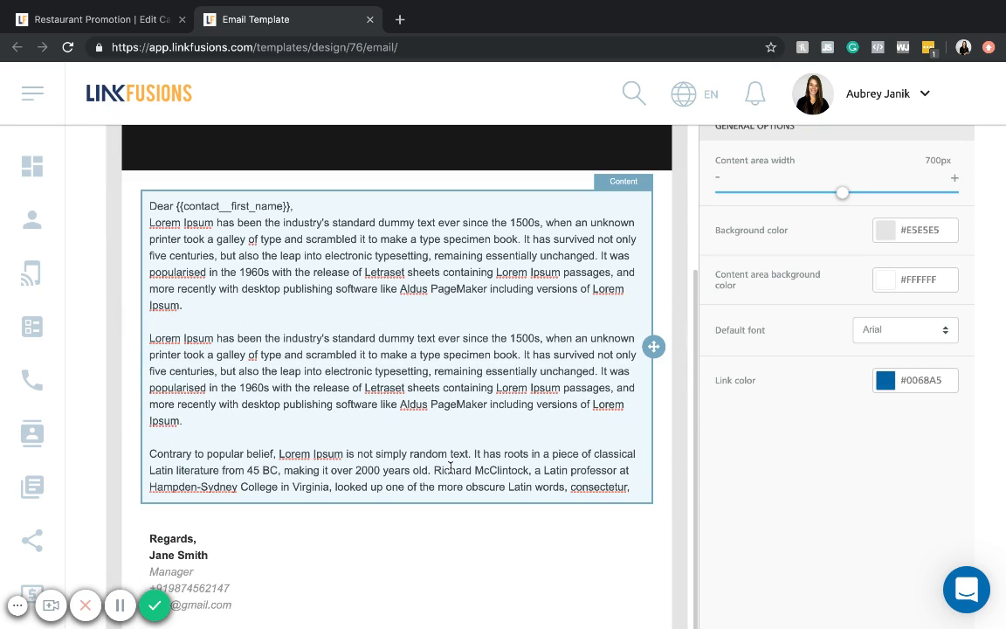
{"action": "scroll", "coordinate": [451, 468], "scroll_direction": "up", "scroll_amount": 1}
{"action": "scroll", "coordinate": [451, 468], "scroll_direction": "down", "scroll_amount": 3}
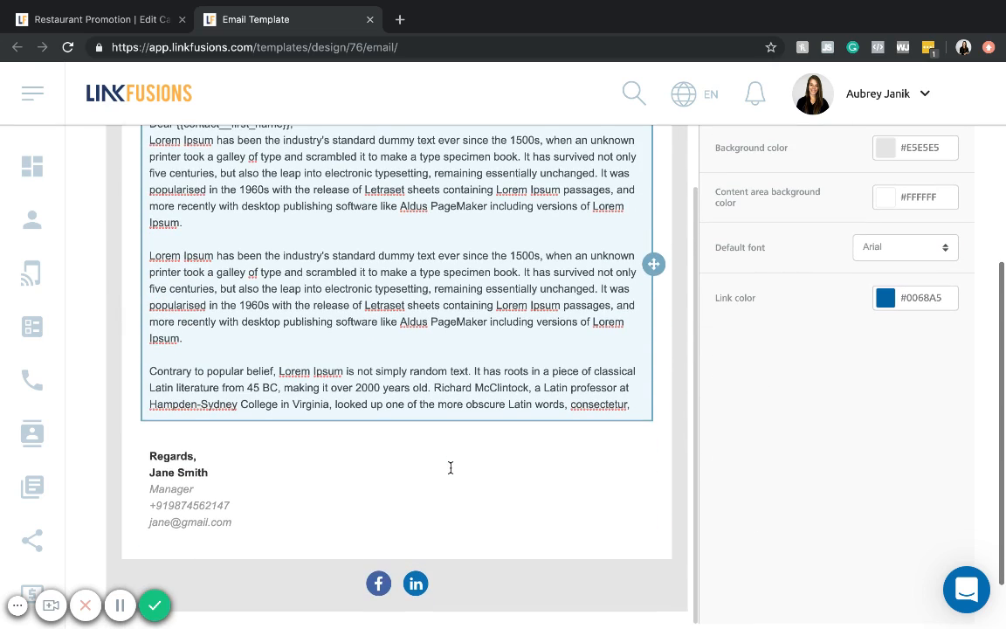
{"action": "scroll", "coordinate": [450, 473], "scroll_direction": "up", "scroll_amount": 12}
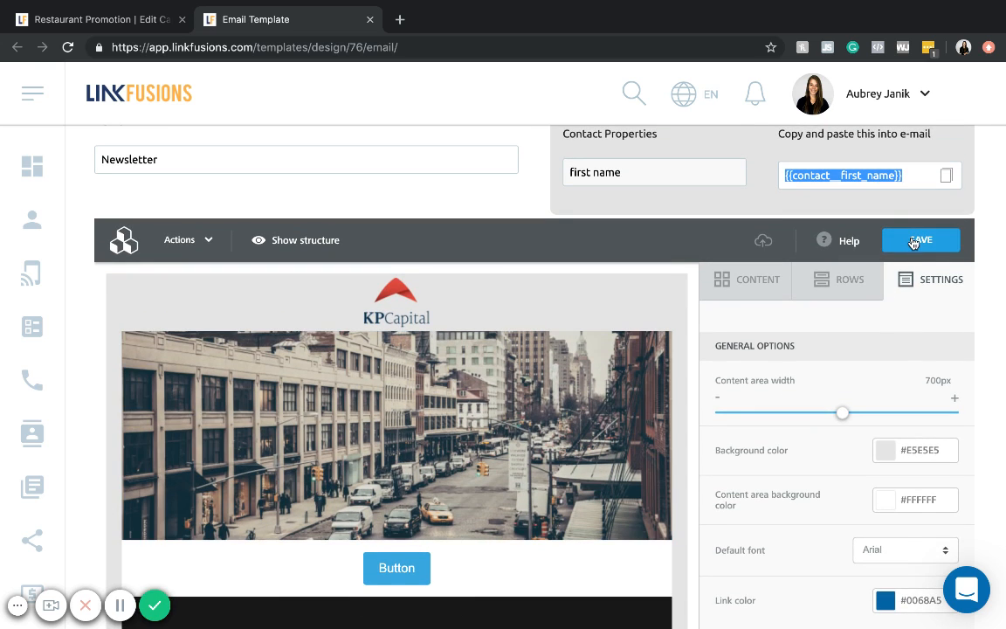
{"action": "left_click", "coordinate": [914, 241]}
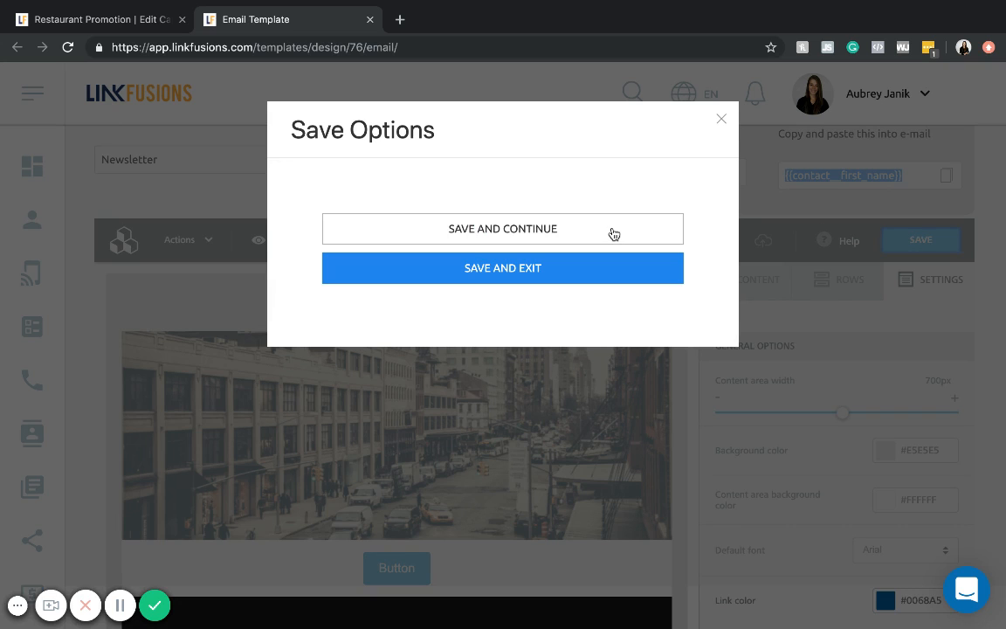
{"action": "left_click", "coordinate": [659, 272]}
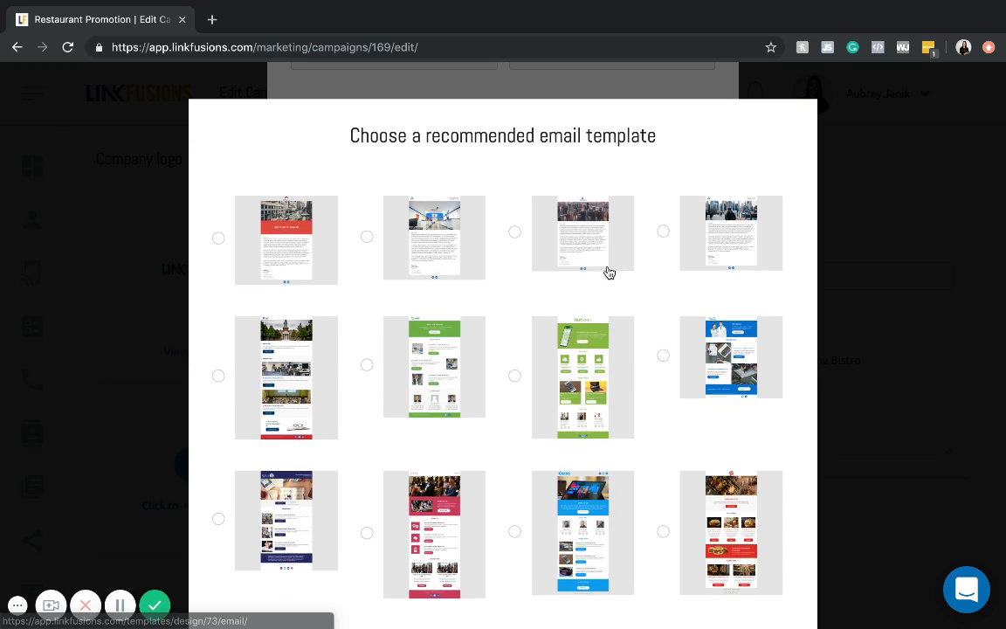
- Select the saved Newsletter template among my email templates for the campaign
{"action": "scroll", "coordinate": [607, 272], "scroll_direction": "down", "scroll_amount": 2}
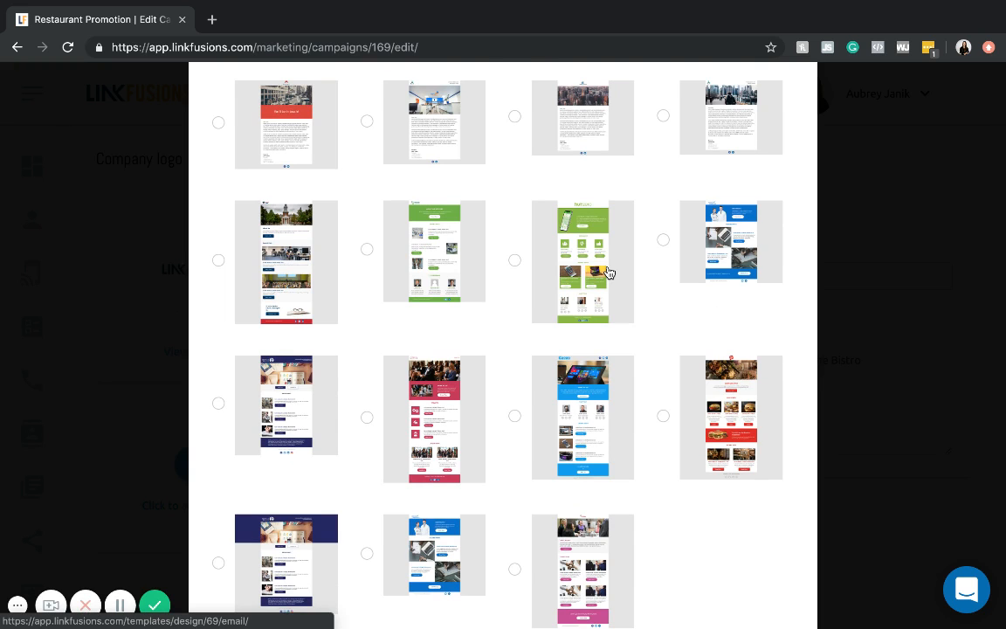
{"action": "scroll", "coordinate": [609, 273], "scroll_direction": "down", "scroll_amount": 5}
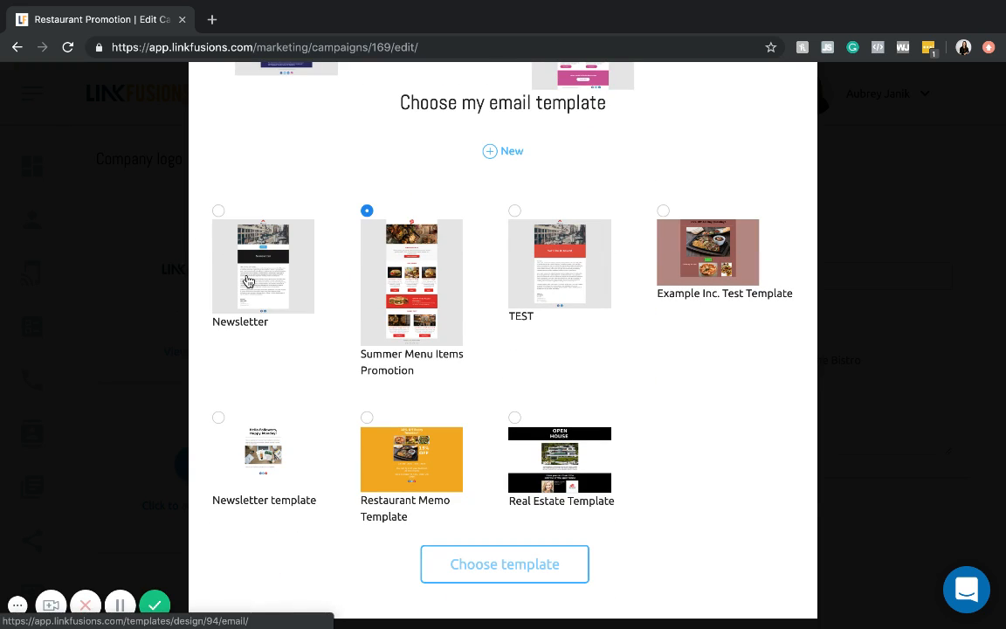
{"action": "left_click", "coordinate": [218, 211]}
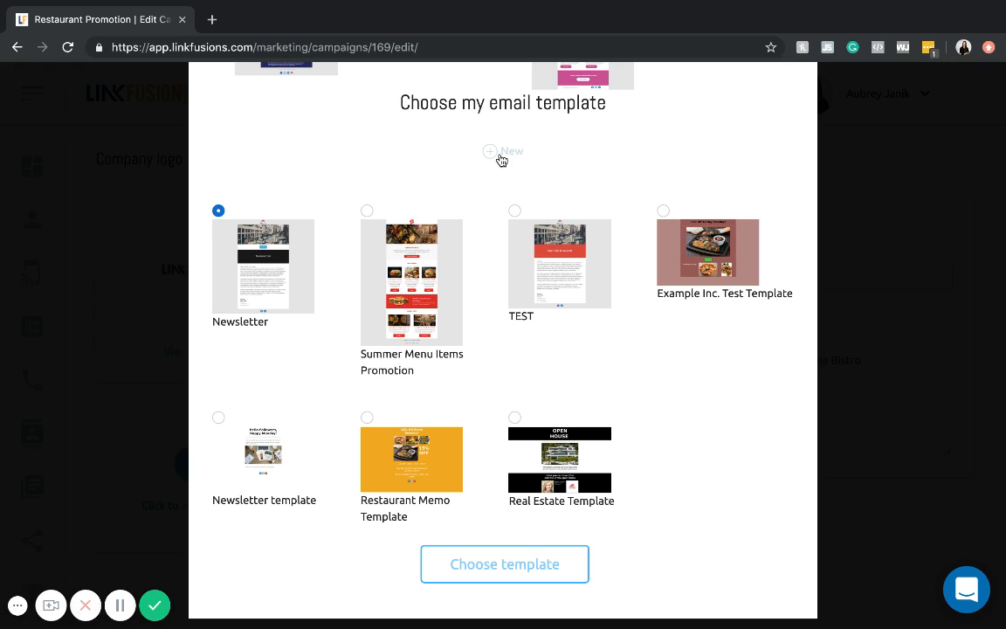
- Start a new email template from scratch and name it My Template
{"action": "left_click", "coordinate": [500, 155]}
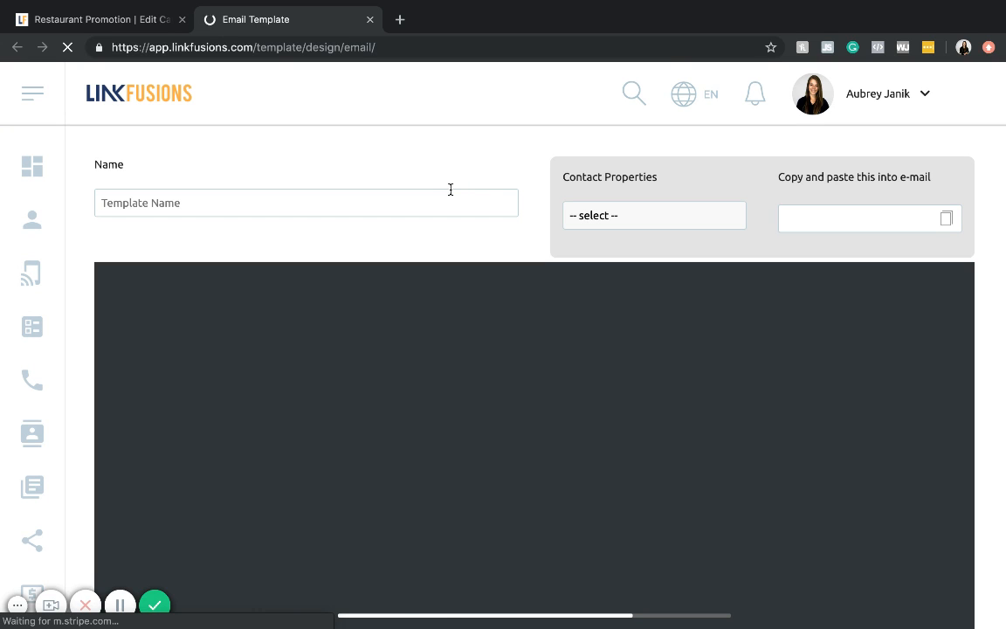
{"action": "left_click", "coordinate": [386, 202]}
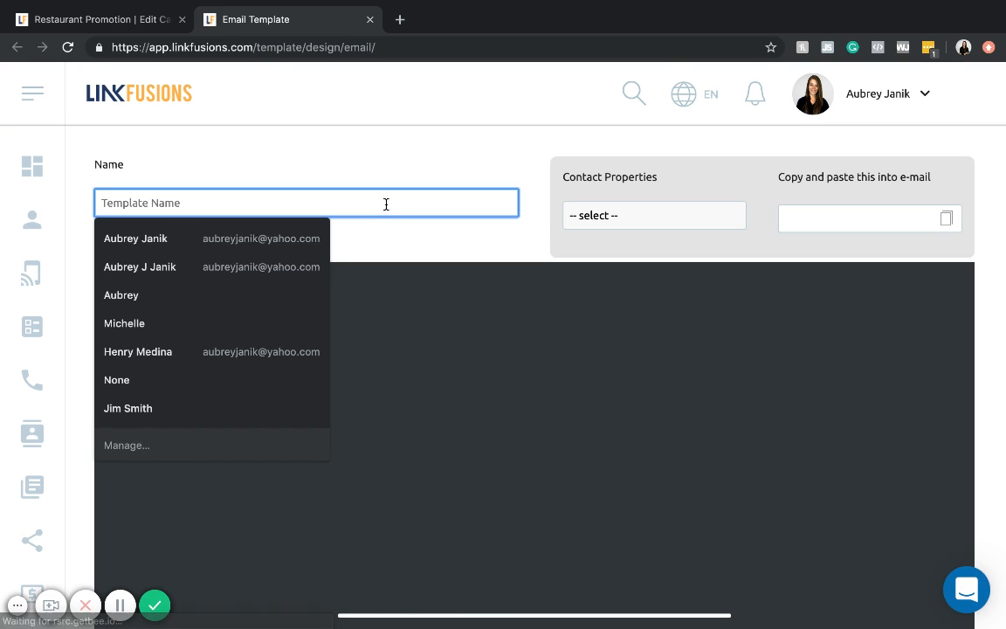
{"action": "type", "text": "My Template"}
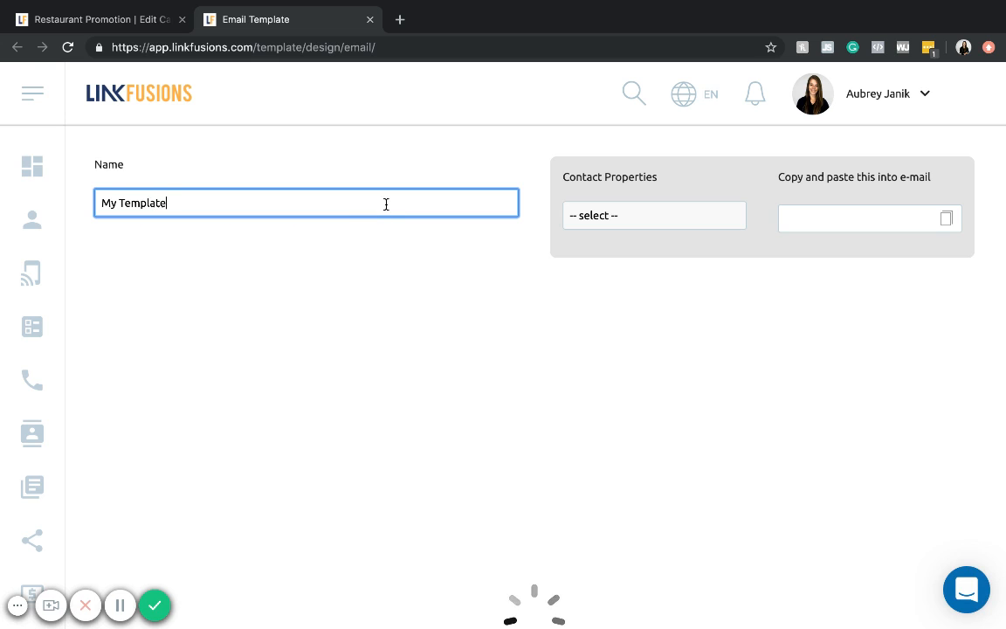
- Add a second empty single-column row to the blank template, and delete it again
{"action": "scroll", "coordinate": [530, 362], "scroll_direction": "down", "scroll_amount": 4}
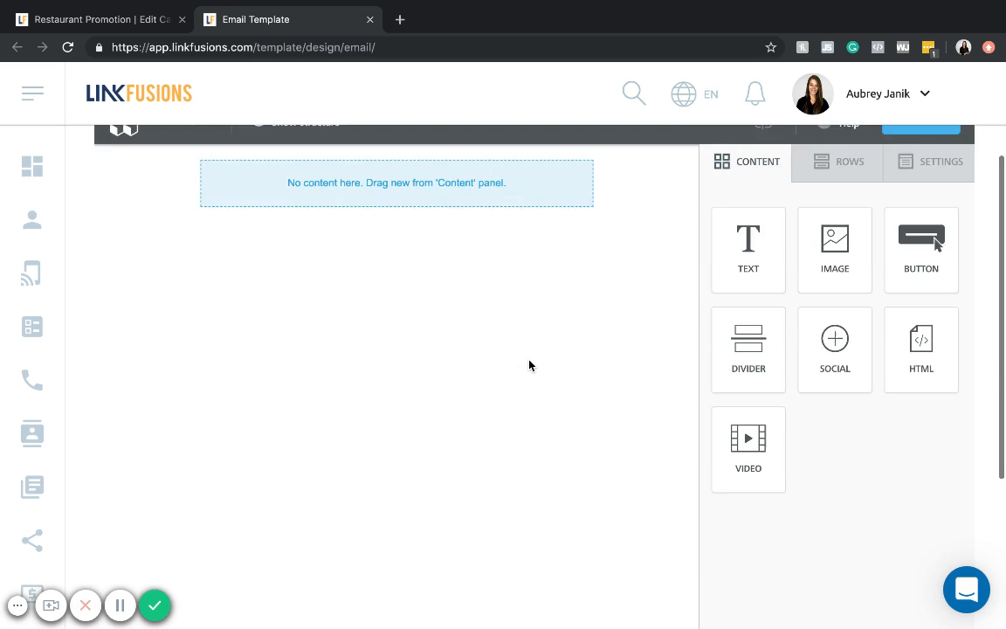
{"action": "scroll", "coordinate": [529, 365], "scroll_direction": "up", "scroll_amount": 3}
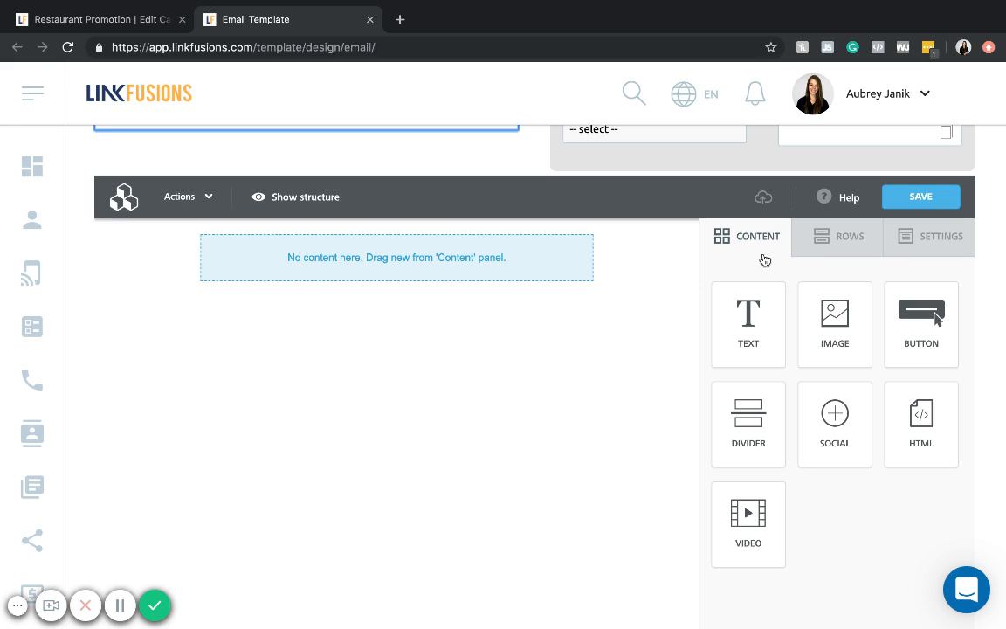
{"action": "left_click", "coordinate": [822, 245]}
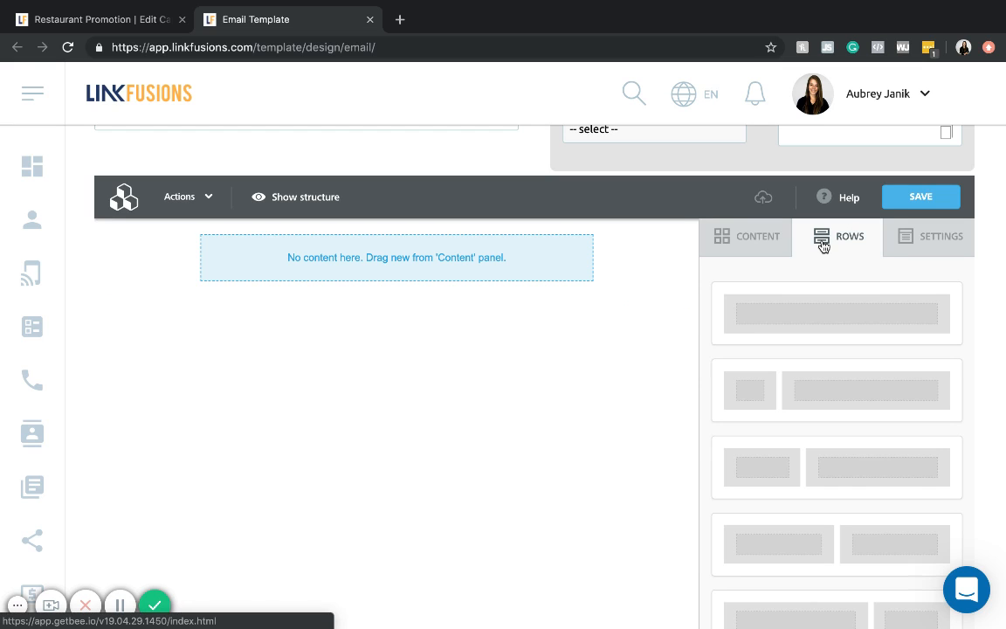
{"action": "left_click_drag", "start_coordinate": [822, 326], "coordinate": [350, 253]}
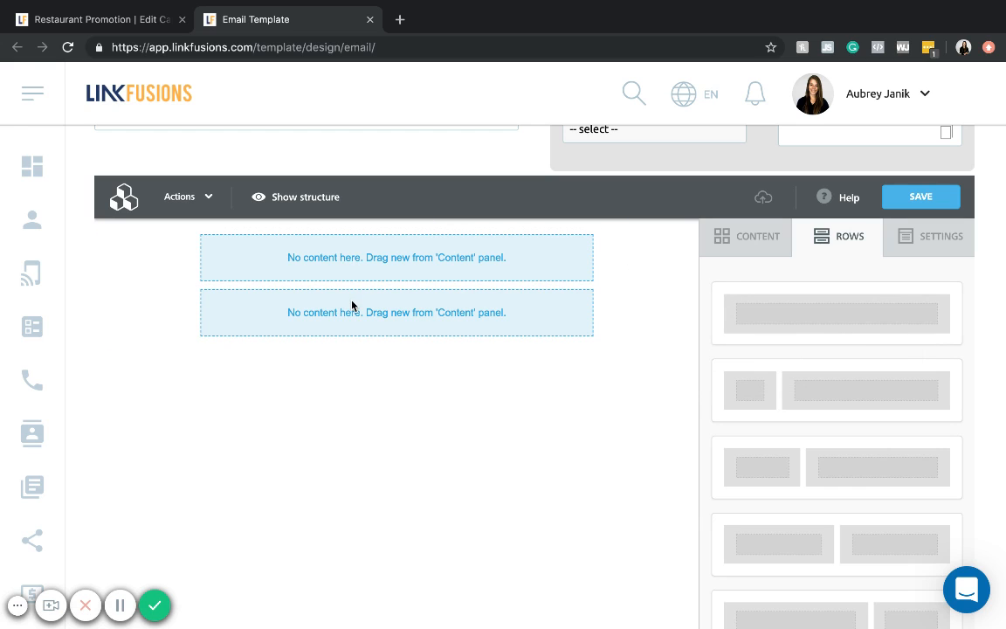
{"action": "left_click", "coordinate": [392, 342]}
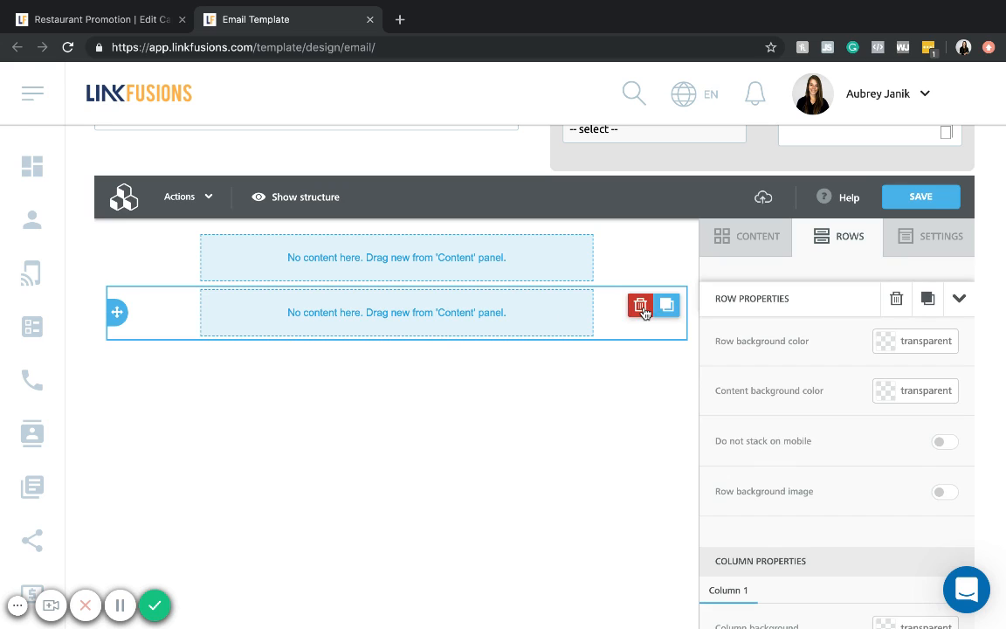
{"action": "left_click", "coordinate": [641, 305]}
{"action": "left_click", "coordinate": [597, 568]}
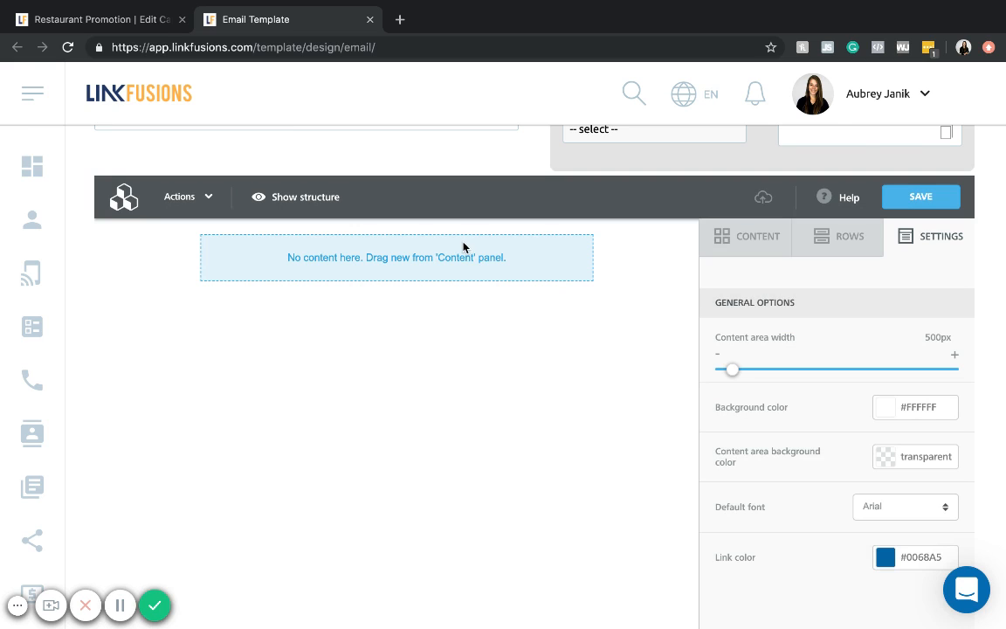
- Add an image block to the empty row and insert Linkfusions-PR-image.jpg from the file manager
{"action": "left_click", "coordinate": [742, 240]}
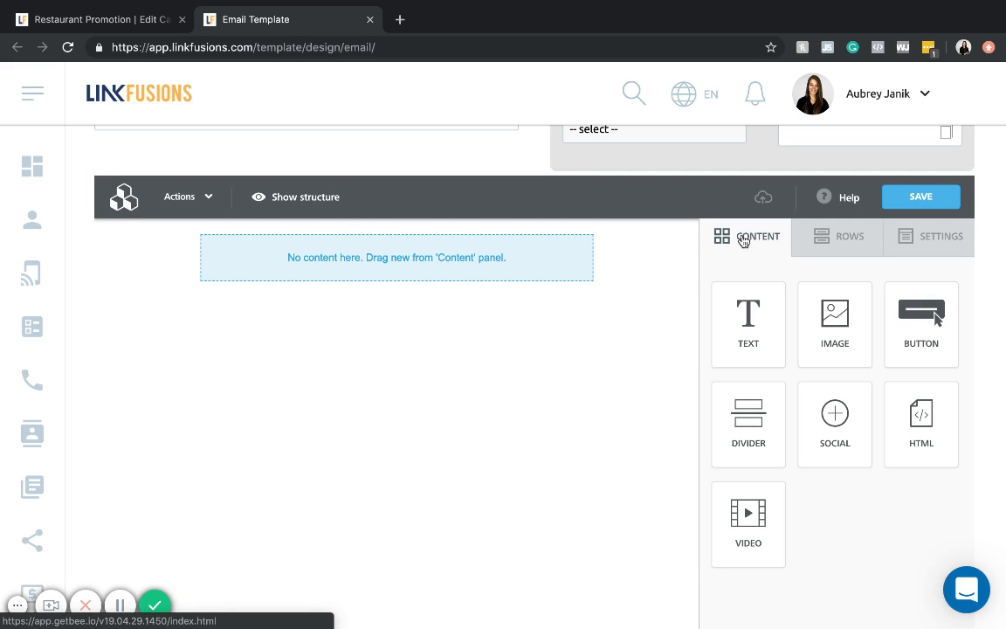
{"action": "left_click_drag", "start_coordinate": [834, 332], "coordinate": [518, 263]}
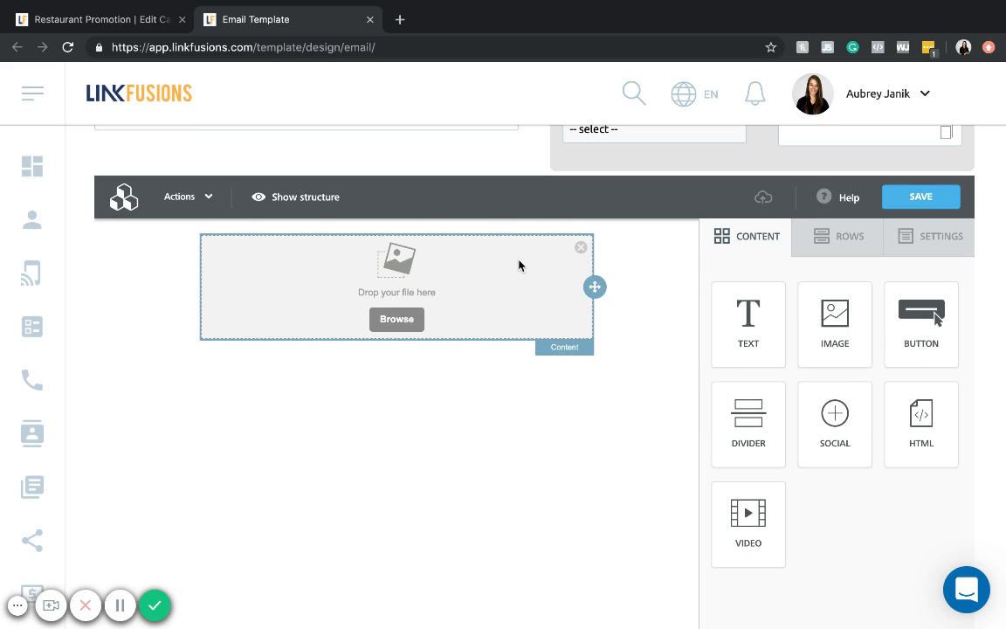
{"action": "left_click", "coordinate": [397, 319]}
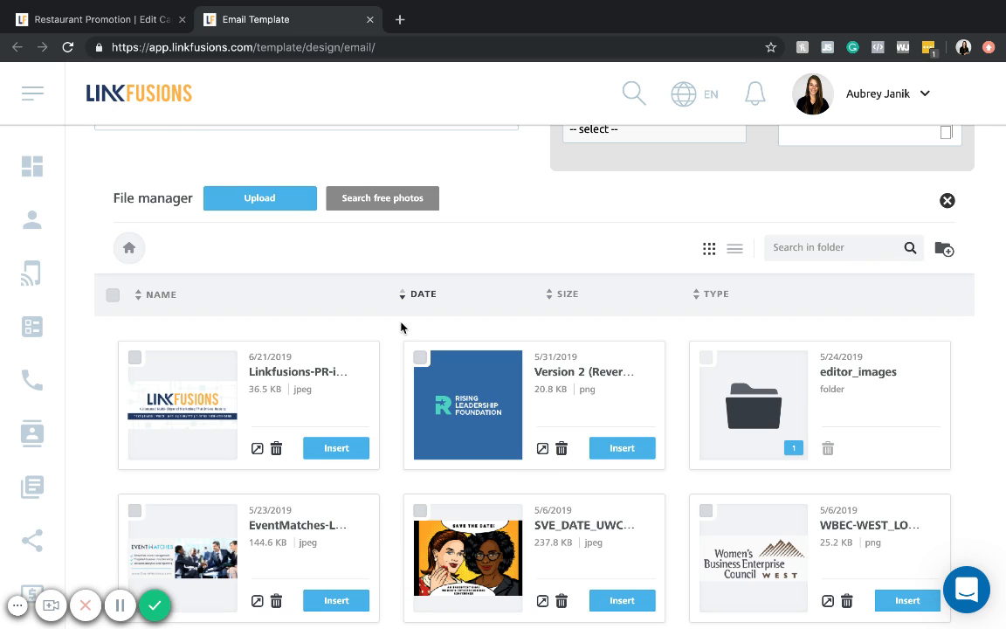
{"action": "scroll", "coordinate": [319, 380], "scroll_direction": "down", "scroll_amount": 1}
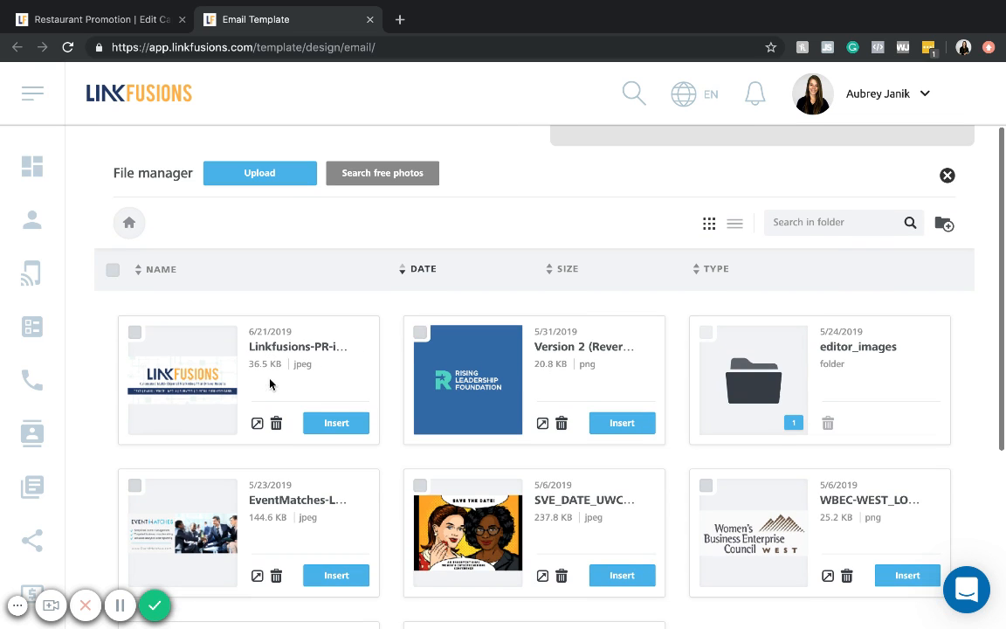
{"action": "left_click", "coordinate": [333, 426]}
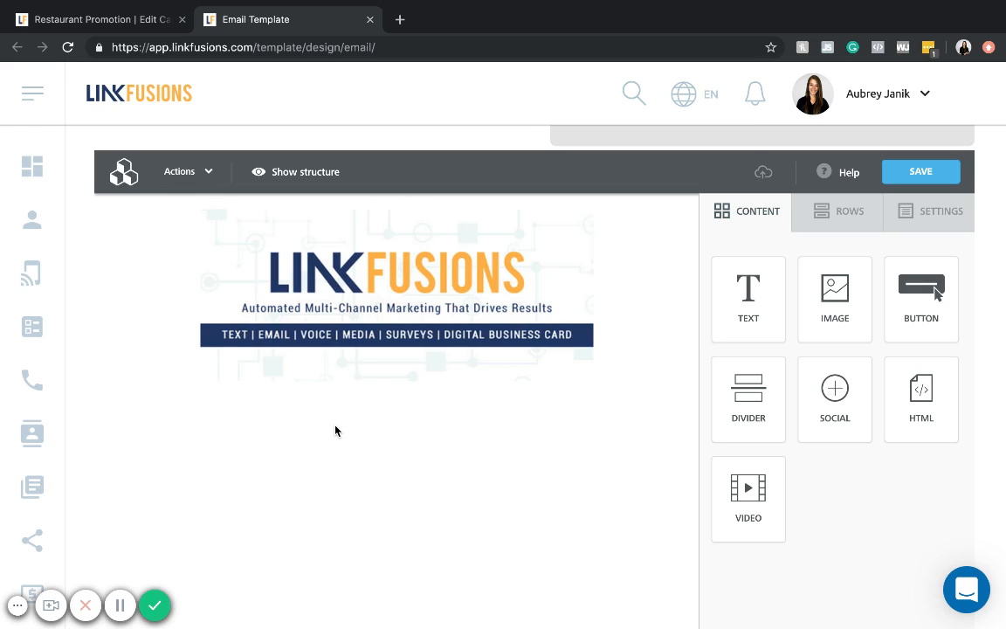
- Examine the inserted banner image's content properties from width to block options, and the properties of its row
{"action": "left_click", "coordinate": [337, 281]}
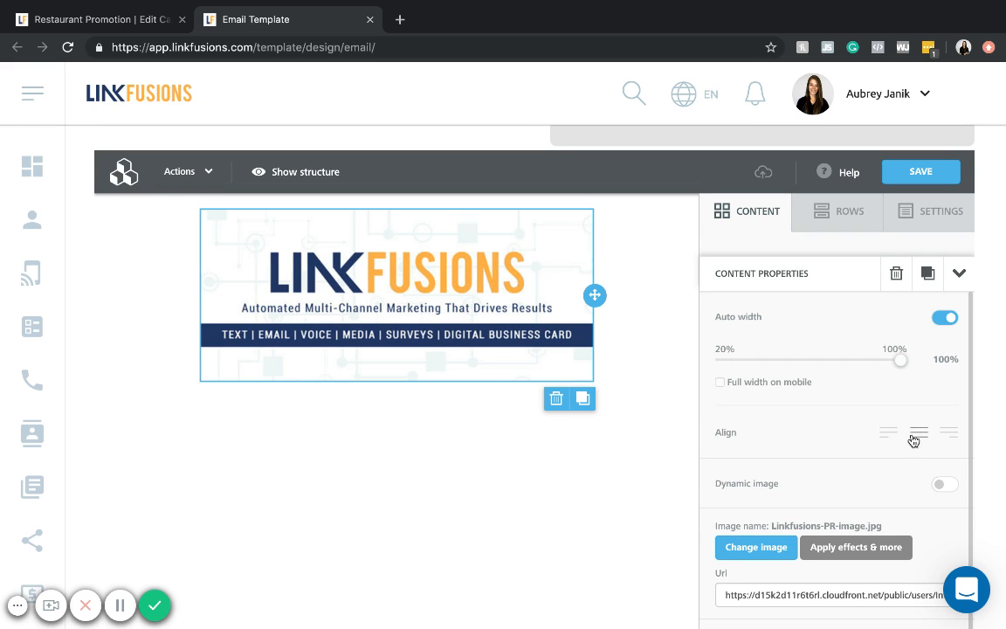
{"action": "scroll", "coordinate": [899, 384], "scroll_direction": "down", "scroll_amount": 5}
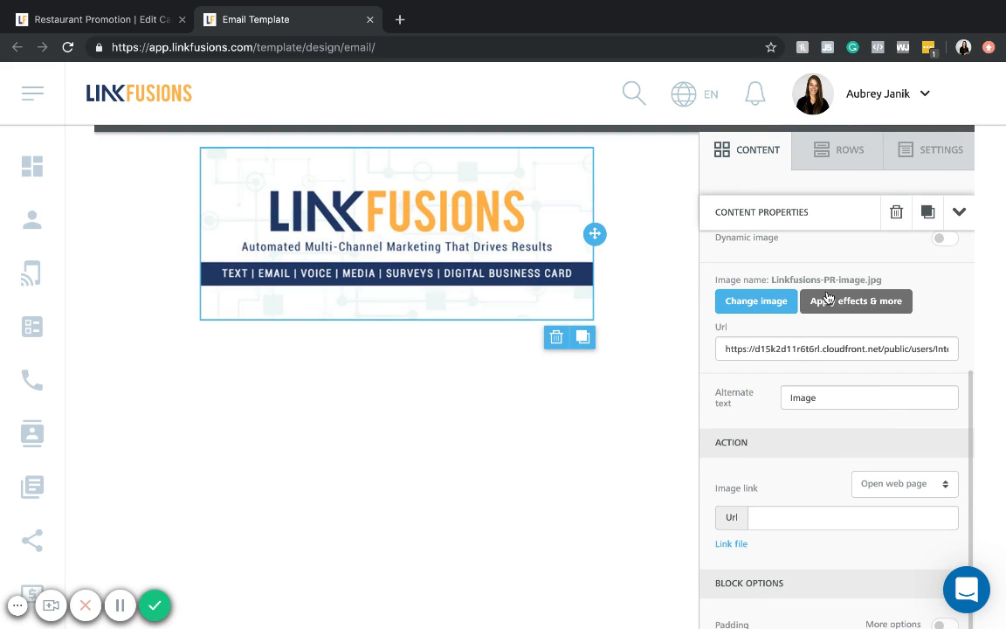
{"action": "scroll", "coordinate": [851, 395], "scroll_direction": "down", "scroll_amount": 2}
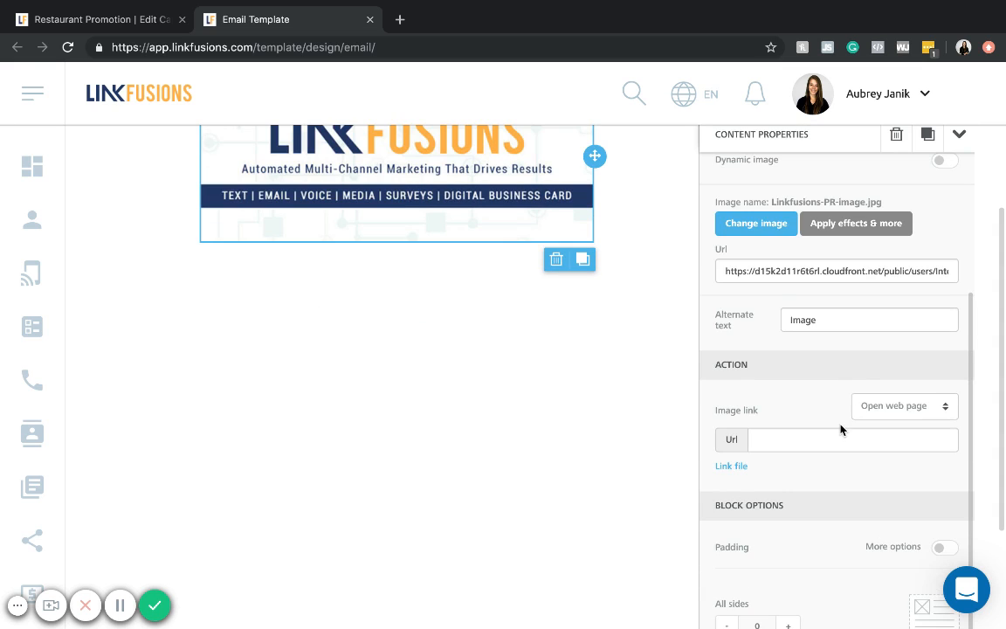
{"action": "scroll", "coordinate": [843, 428], "scroll_direction": "down", "scroll_amount": 2}
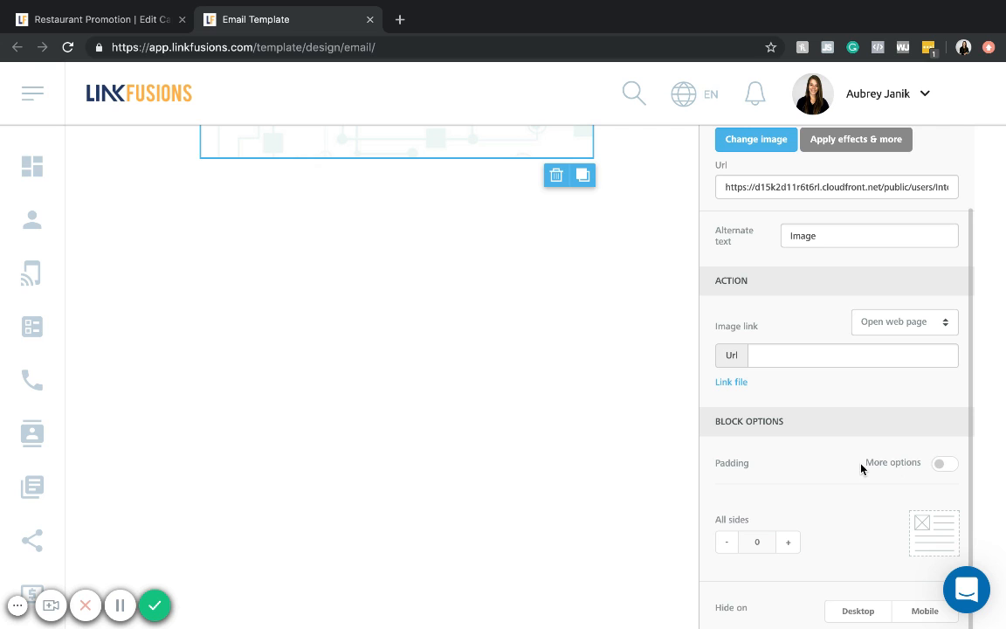
{"action": "scroll", "coordinate": [812, 454], "scroll_direction": "up", "scroll_amount": 5}
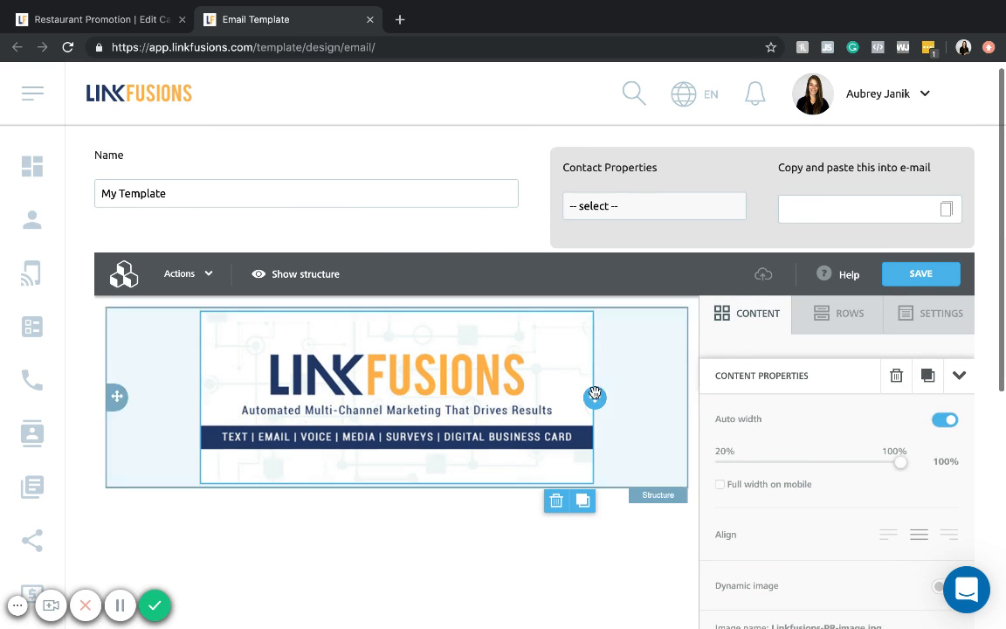
{"action": "left_click", "coordinate": [672, 410]}
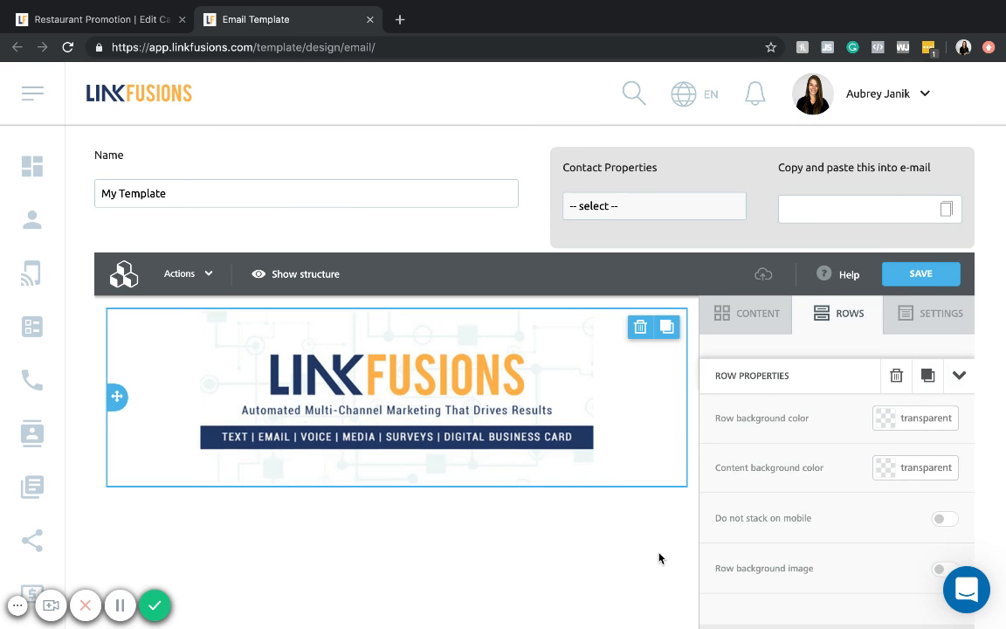
{"action": "scroll", "coordinate": [742, 325], "scroll_direction": "down", "scroll_amount": 1}
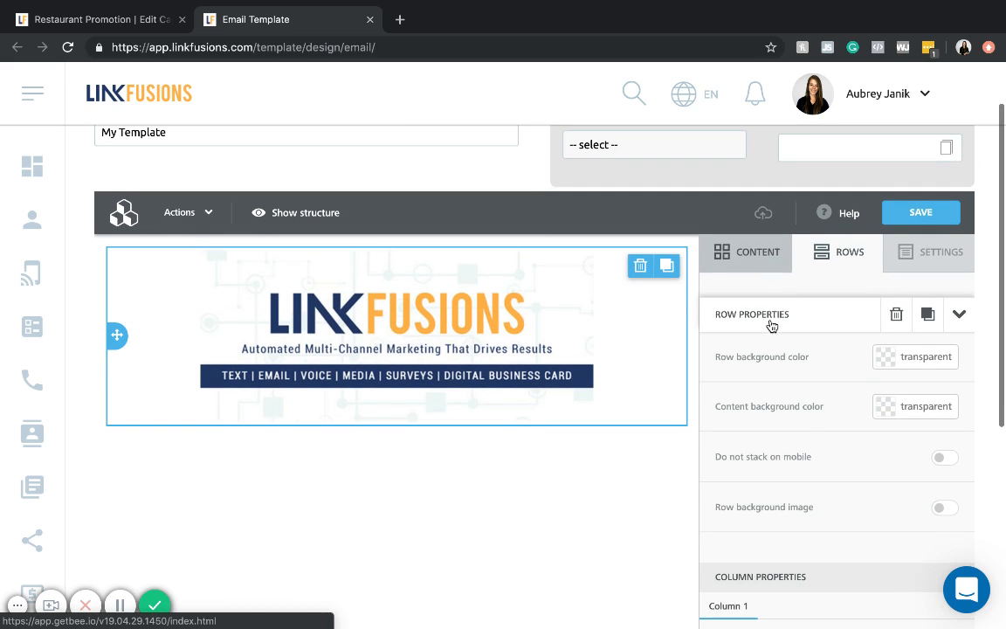
- Add a two-column row with a one-third first column and a two-thirds second column below the banner image
{"action": "scroll", "coordinate": [869, 329], "scroll_direction": "down", "scroll_amount": 1}
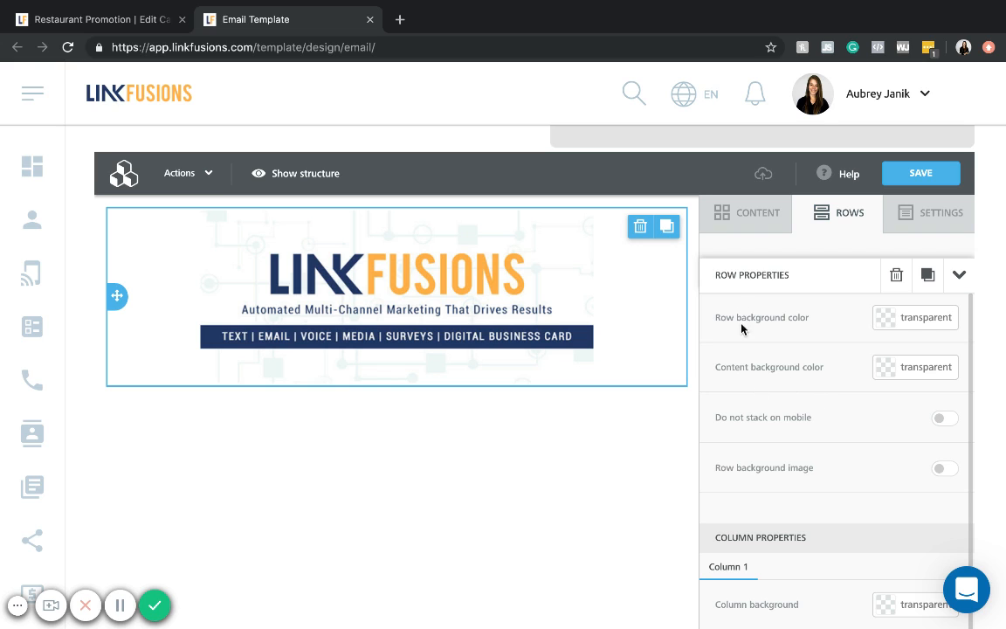
{"action": "left_click", "coordinate": [749, 213]}
{"action": "left_click", "coordinate": [837, 213]}
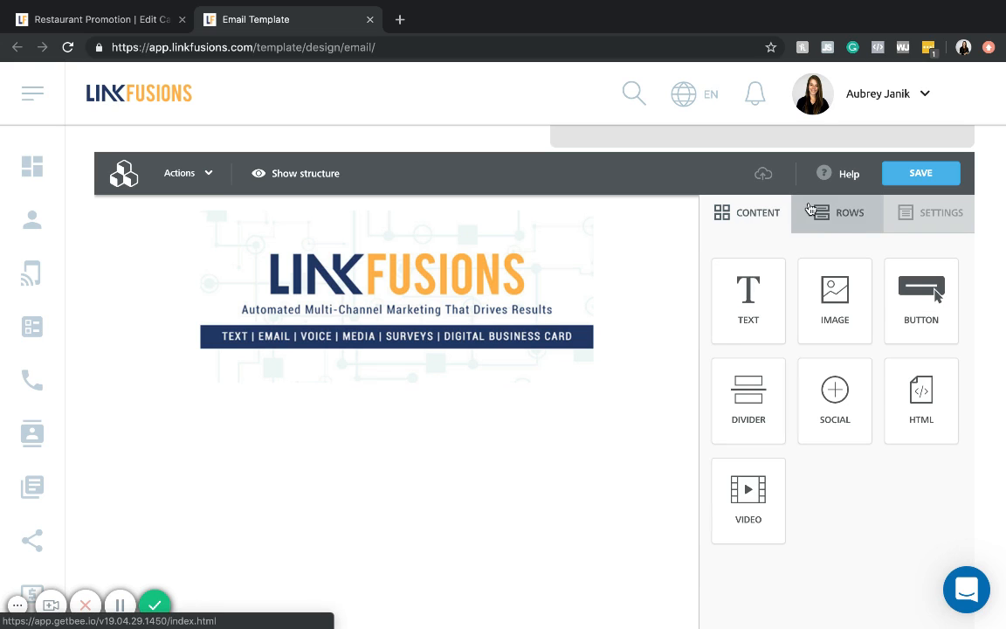
{"action": "scroll", "coordinate": [835, 291], "scroll_direction": "down", "scroll_amount": 1}
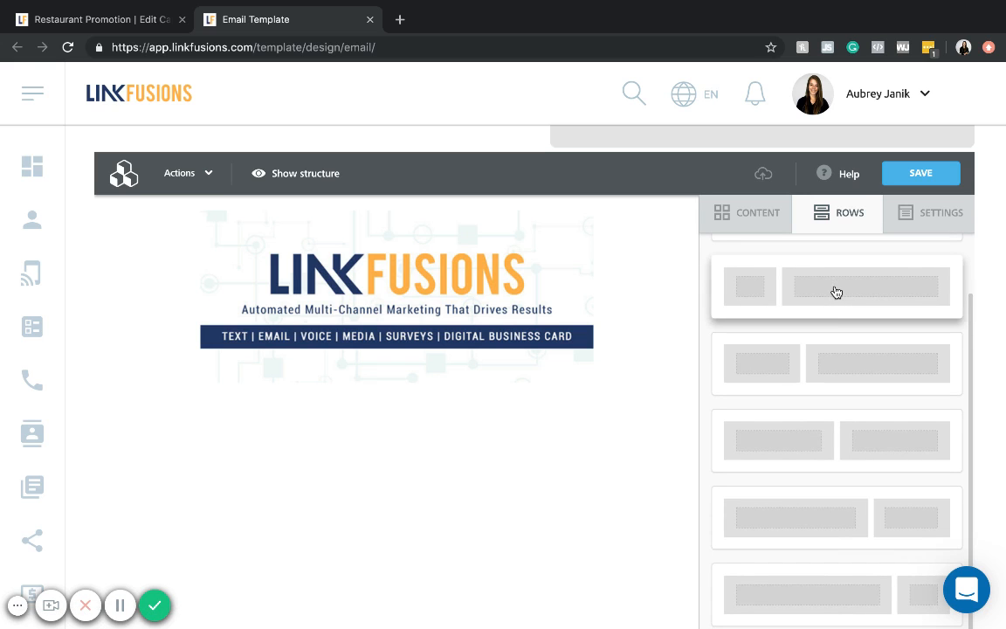
{"action": "left_click_drag", "start_coordinate": [840, 340], "coordinate": [384, 427]}
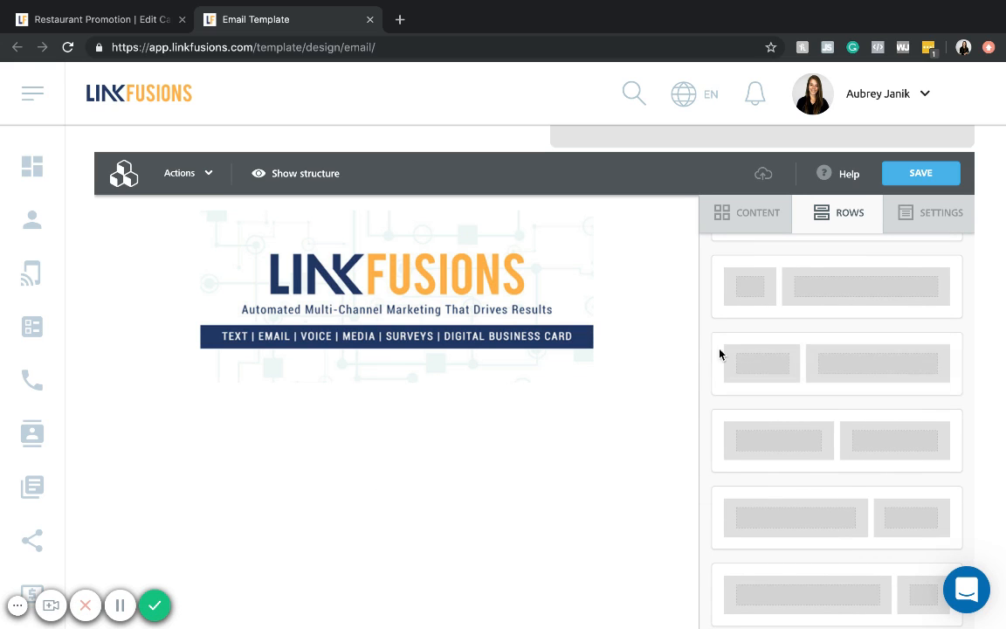
{"action": "left_click_drag", "start_coordinate": [748, 354], "coordinate": [424, 391]}
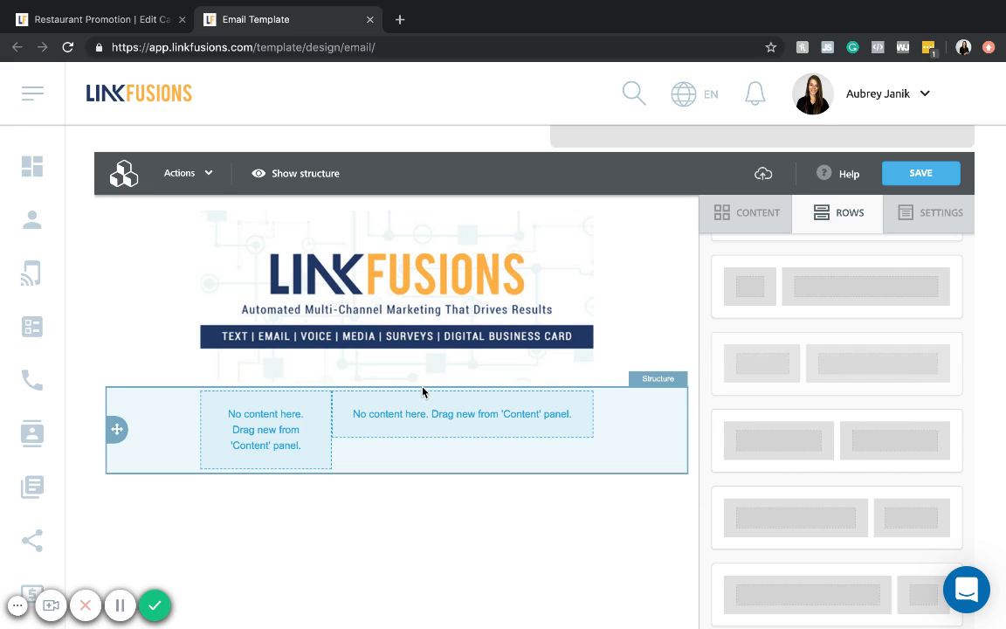
- Add a button block to the narrow column of the empty two-column row
{"action": "scroll", "coordinate": [473, 444], "scroll_direction": "down", "scroll_amount": 1}
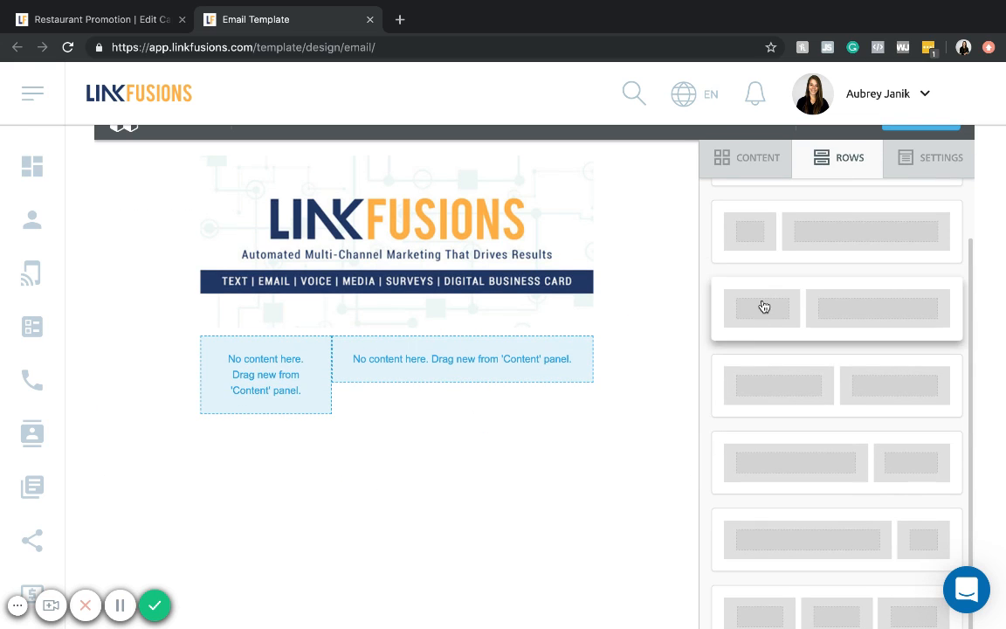
{"action": "scroll", "coordinate": [808, 252], "scroll_direction": "up", "scroll_amount": 1}
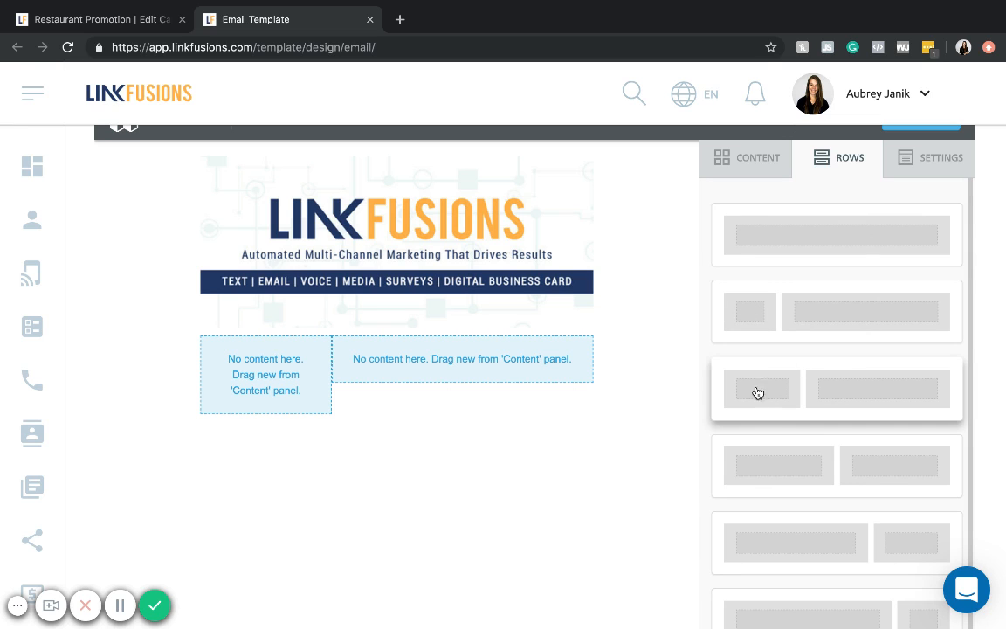
{"action": "scroll", "coordinate": [866, 463], "scroll_direction": "down", "scroll_amount": 5}
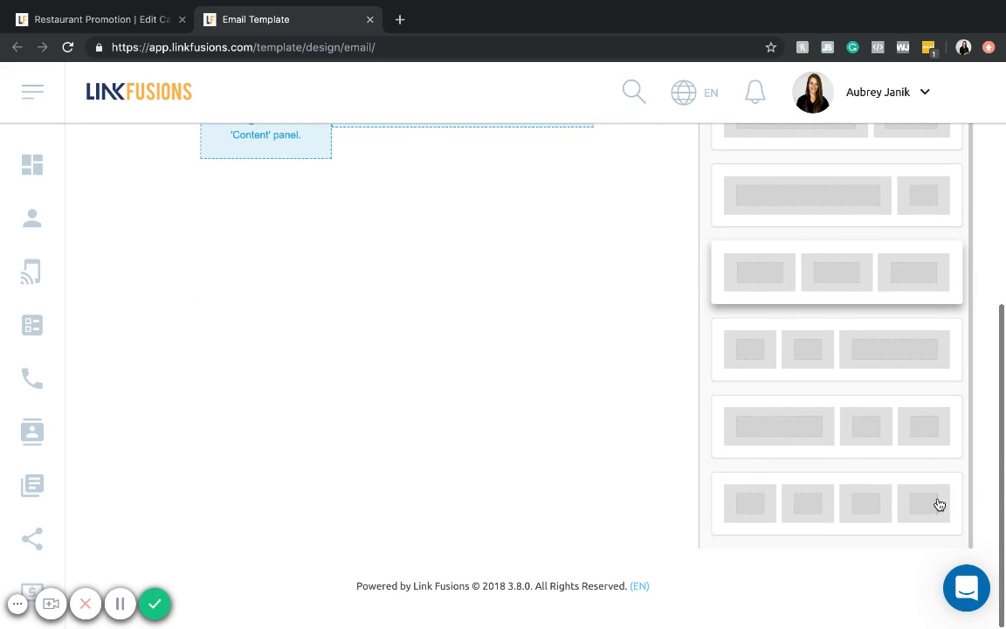
{"action": "scroll", "coordinate": [913, 498], "scroll_direction": "up", "scroll_amount": 2}
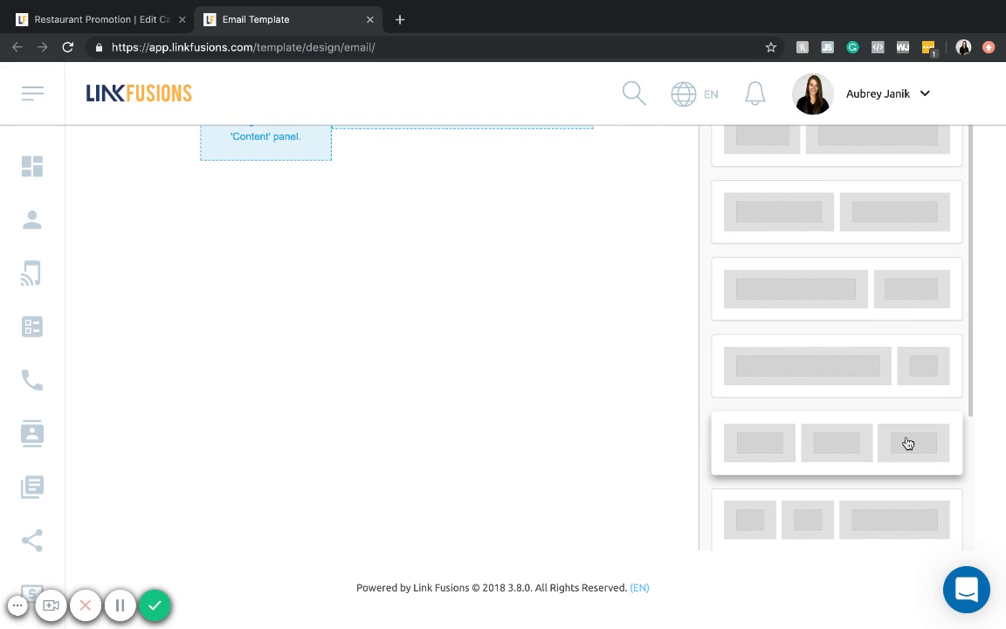
{"action": "scroll", "coordinate": [563, 294], "scroll_direction": "up", "scroll_amount": 5}
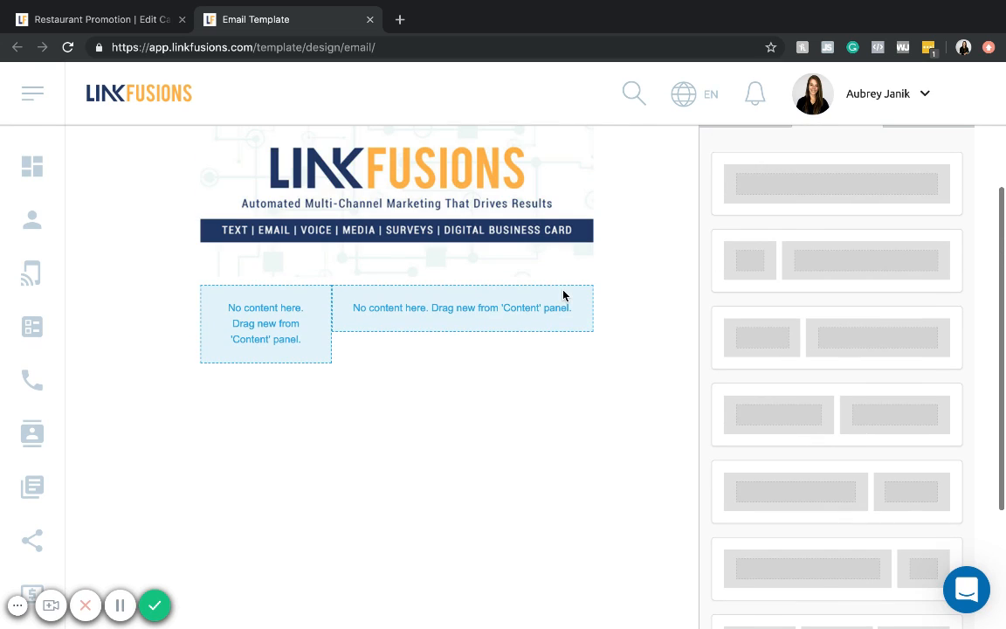
{"action": "scroll", "coordinate": [878, 283], "scroll_direction": "up", "scroll_amount": 1}
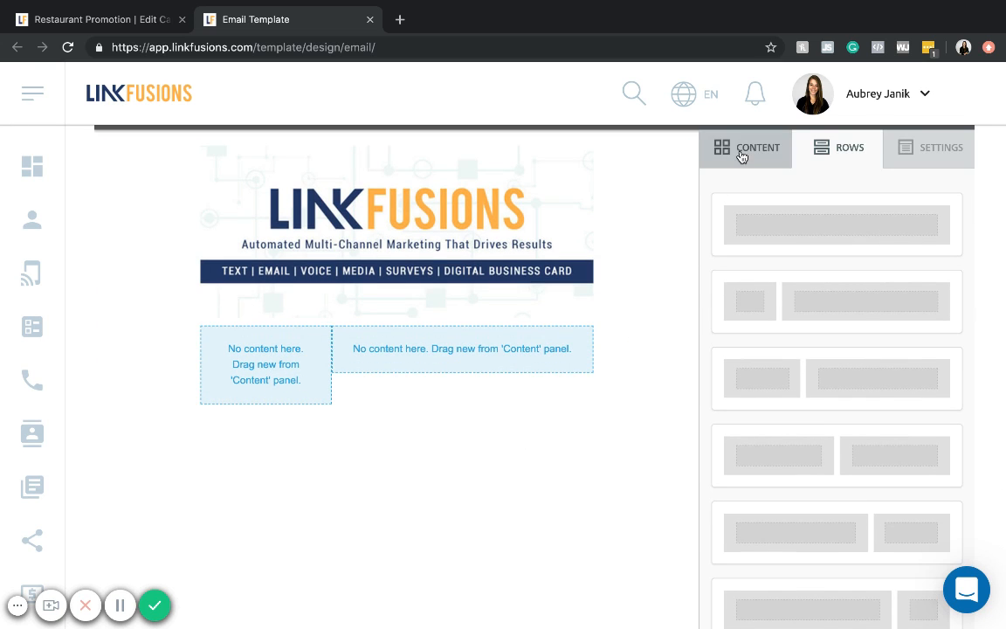
{"action": "left_click", "coordinate": [741, 155]}
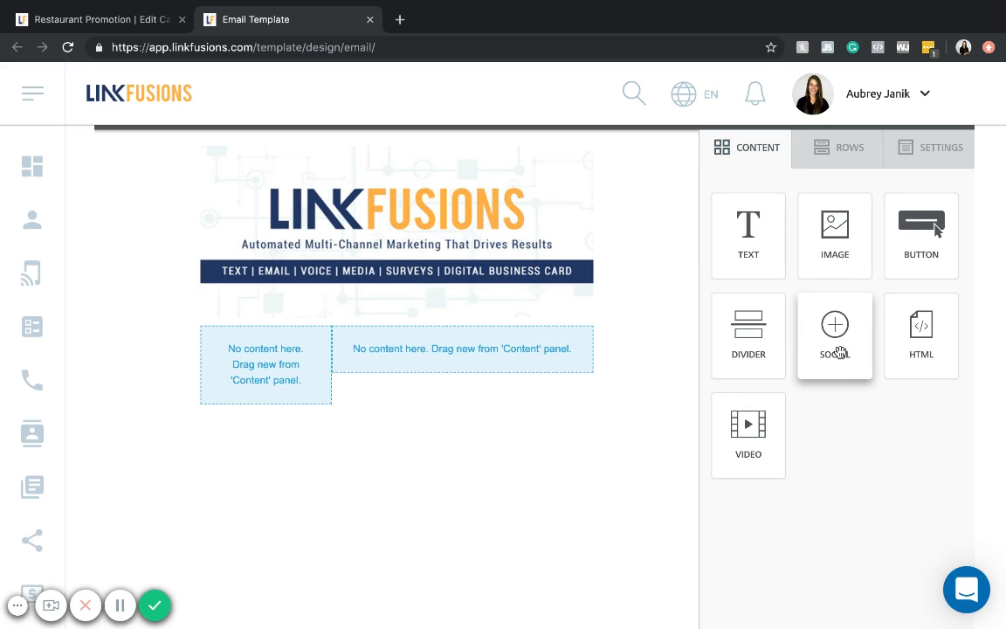
{"action": "left_click_drag", "start_coordinate": [895, 243], "coordinate": [268, 361]}
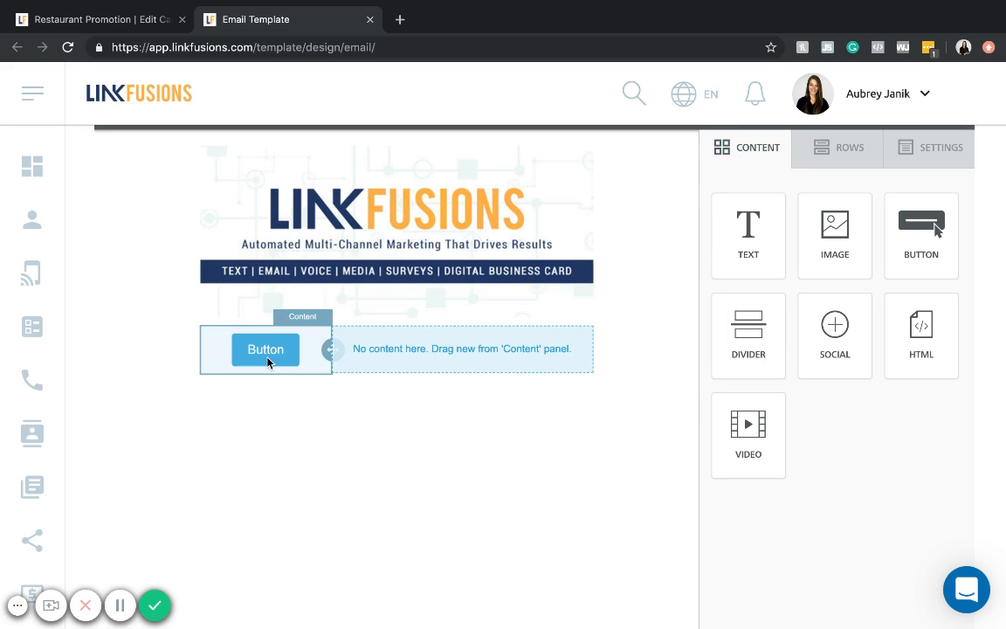
{"action": "left_click", "coordinate": [271, 349]}
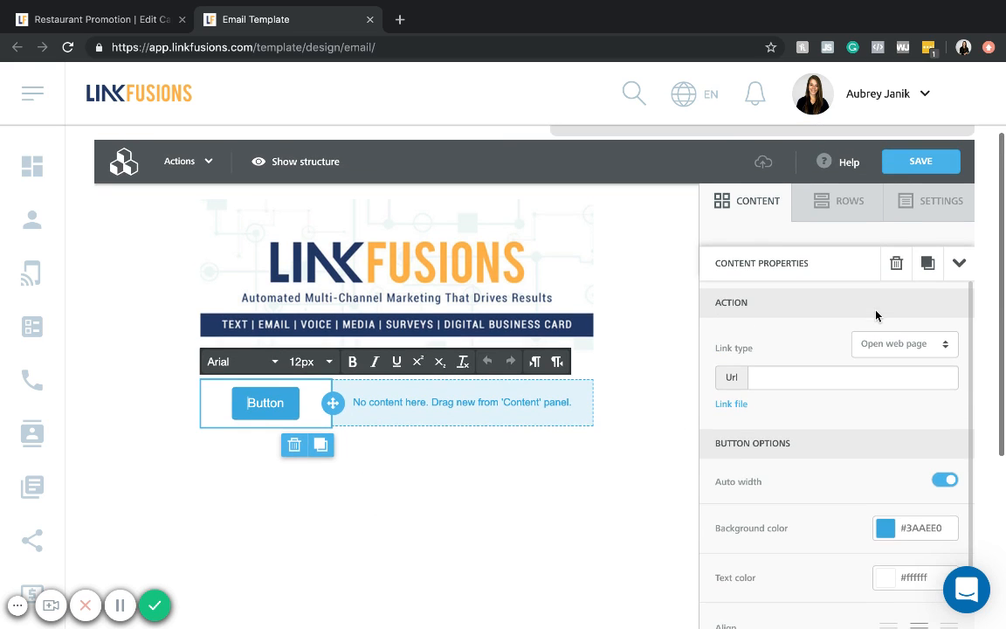
{"action": "scroll", "coordinate": [876, 314], "scroll_direction": "down", "scroll_amount": 5}
{"action": "scroll", "coordinate": [876, 315], "scroll_direction": "up", "scroll_amount": 4}
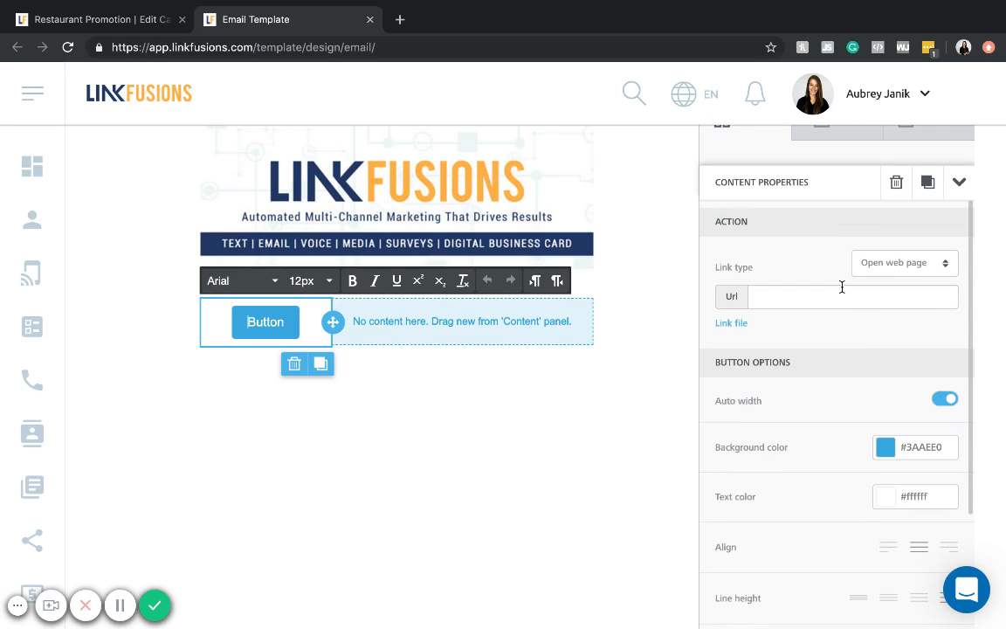
{"action": "left_click", "coordinate": [842, 288]}
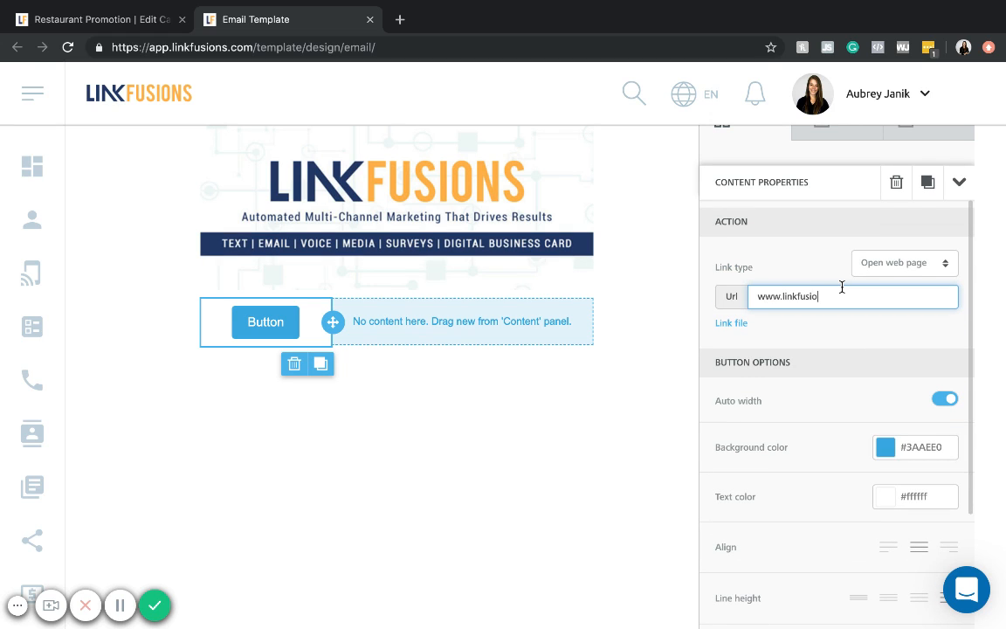
{"action": "left_click", "coordinate": [873, 336]}
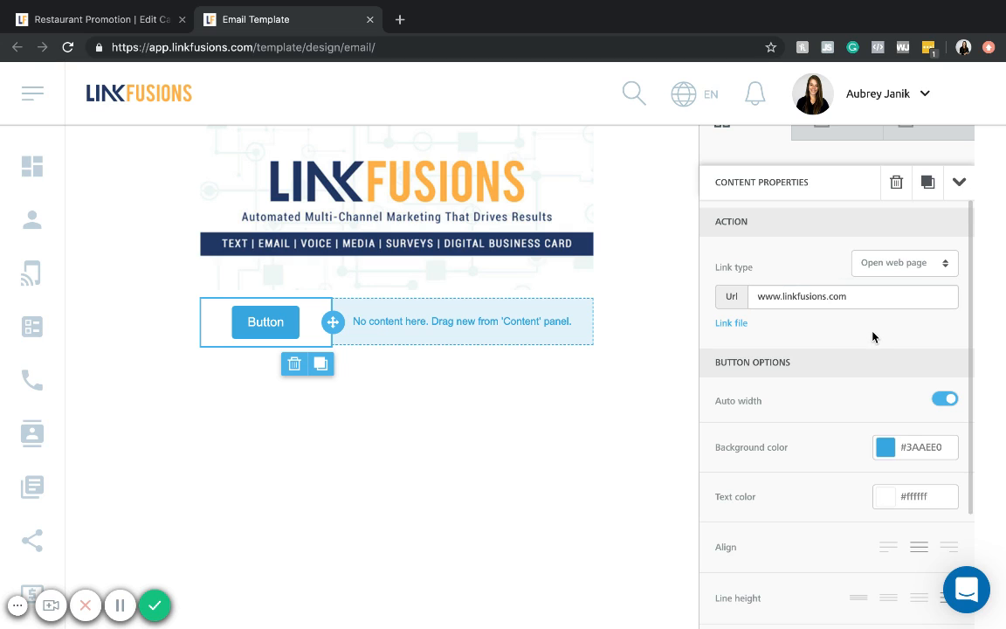
- Change the button's label to Learn More
{"action": "left_click", "coordinate": [273, 327]}
{"action": "double_click", "coordinate": [272, 327]}
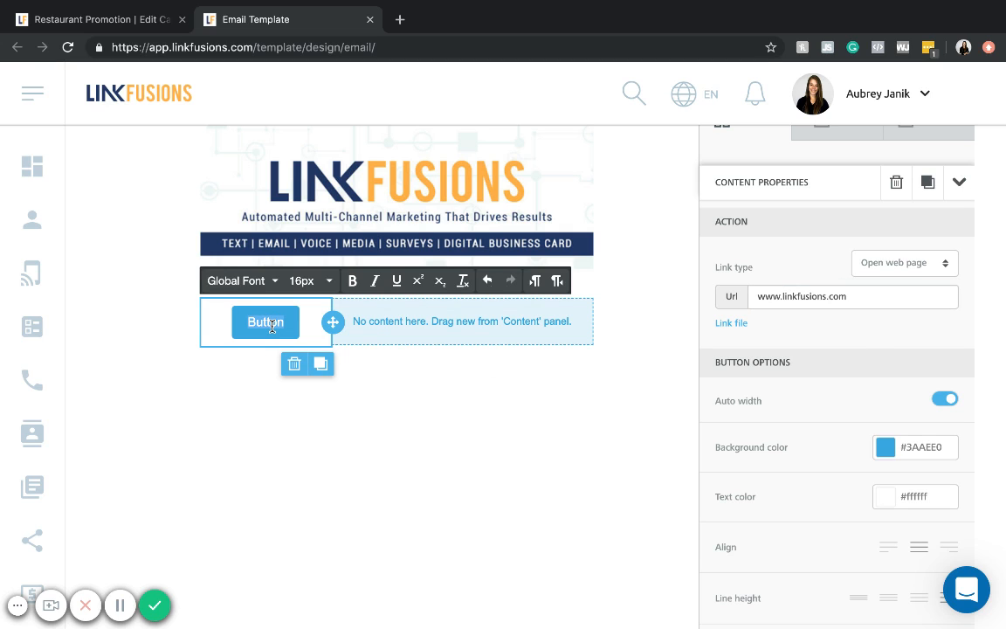
{"action": "type", "text": "Learn More"}
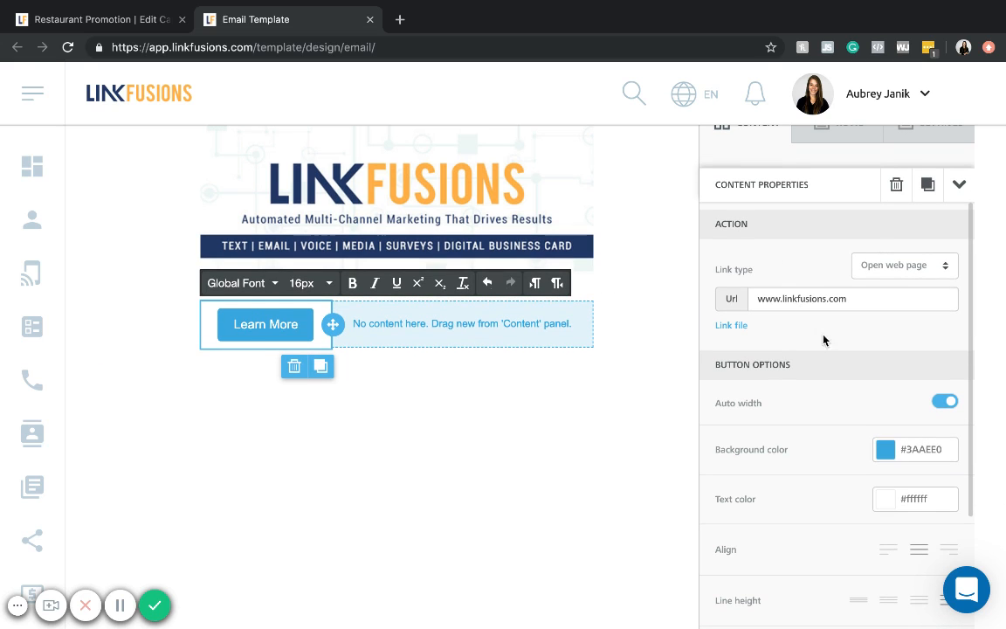
- Set the Learn More button's background color to the golden yellow #EBBE0E
{"action": "left_click", "coordinate": [886, 448]}
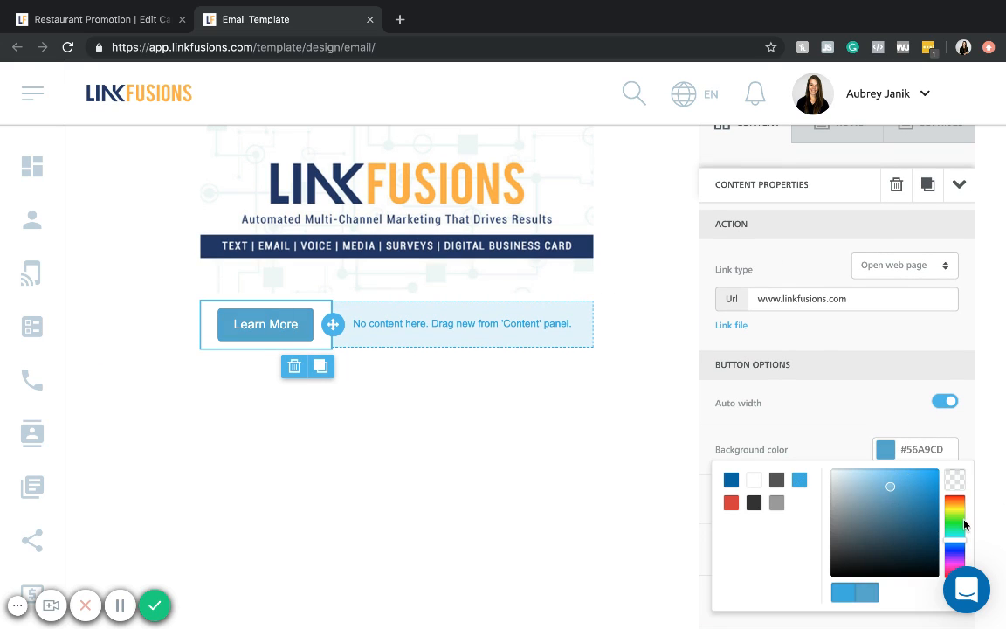
{"action": "mouse_move", "coordinate": [964, 524]}
{"action": "left_mouse_down"}
{"action": "mouse_move", "coordinate": [950, 494]}
{"action": "mouse_move", "coordinate": [951, 511]}
{"action": "mouse_move", "coordinate": [869, 491]}
{"action": "mouse_move", "coordinate": [1000, 470]}
{"action": "left_mouse_up"}
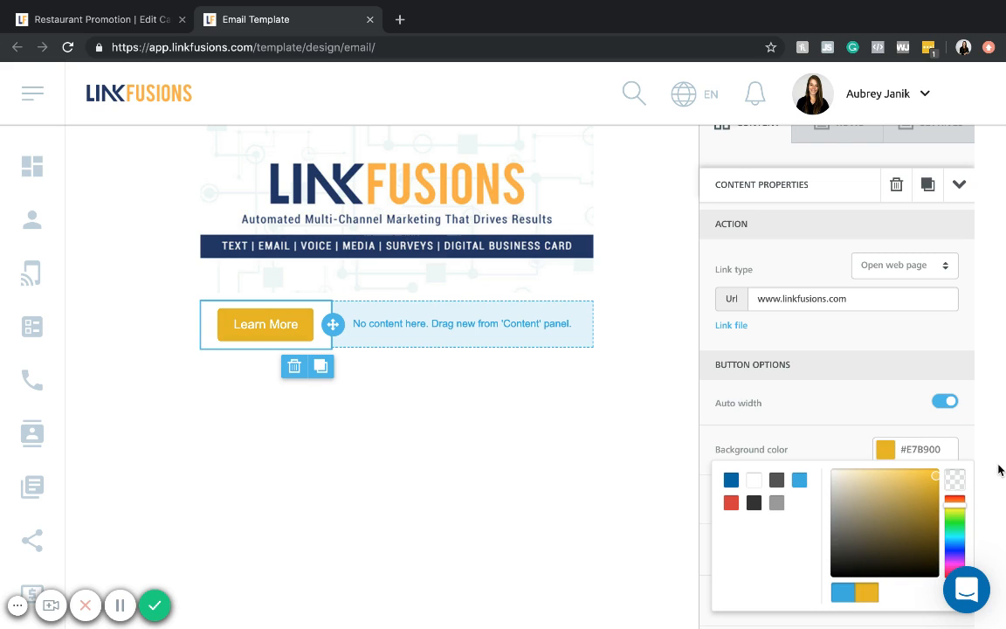
{"action": "left_click_drag", "start_coordinate": [826, 418], "coordinate": [943, 482]}
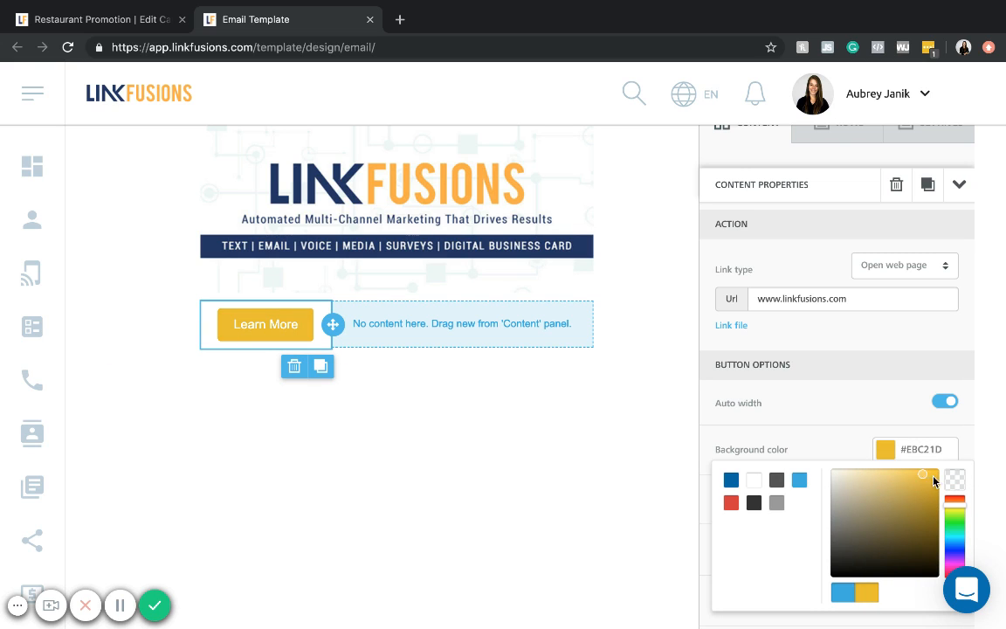
{"action": "scroll", "coordinate": [934, 481], "scroll_direction": "down", "scroll_amount": 5}
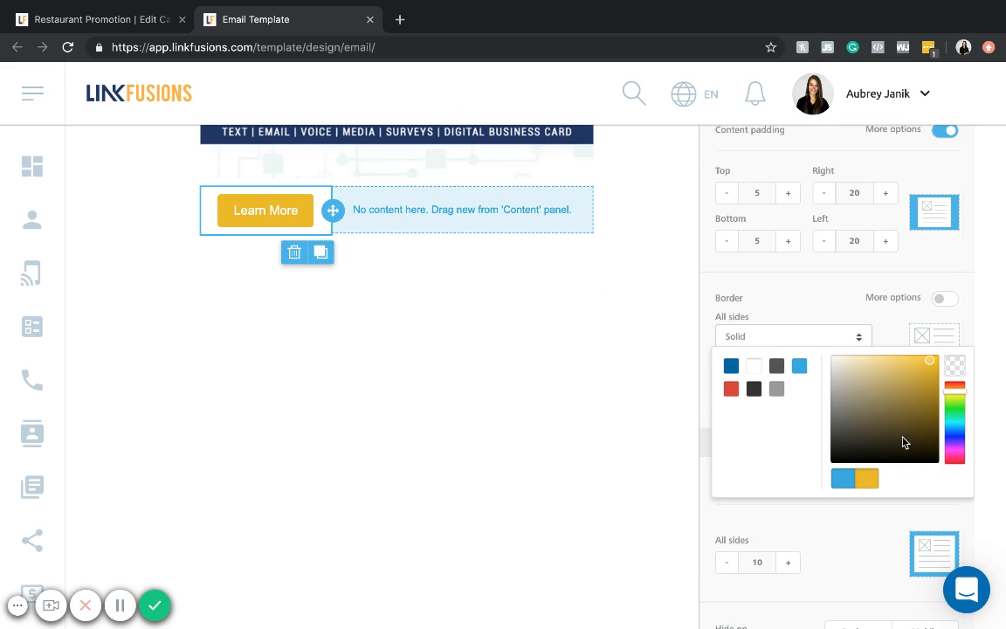
{"action": "left_click", "coordinate": [866, 292]}
{"action": "scroll", "coordinate": [867, 291], "scroll_direction": "up", "scroll_amount": 3}
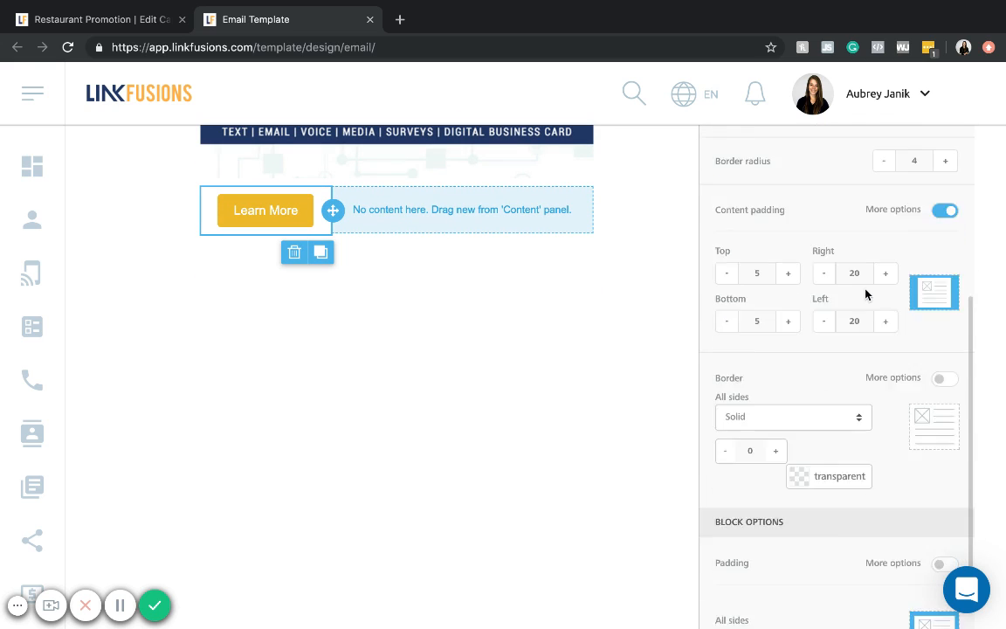
{"action": "scroll", "coordinate": [834, 238], "scroll_direction": "up", "scroll_amount": 8}
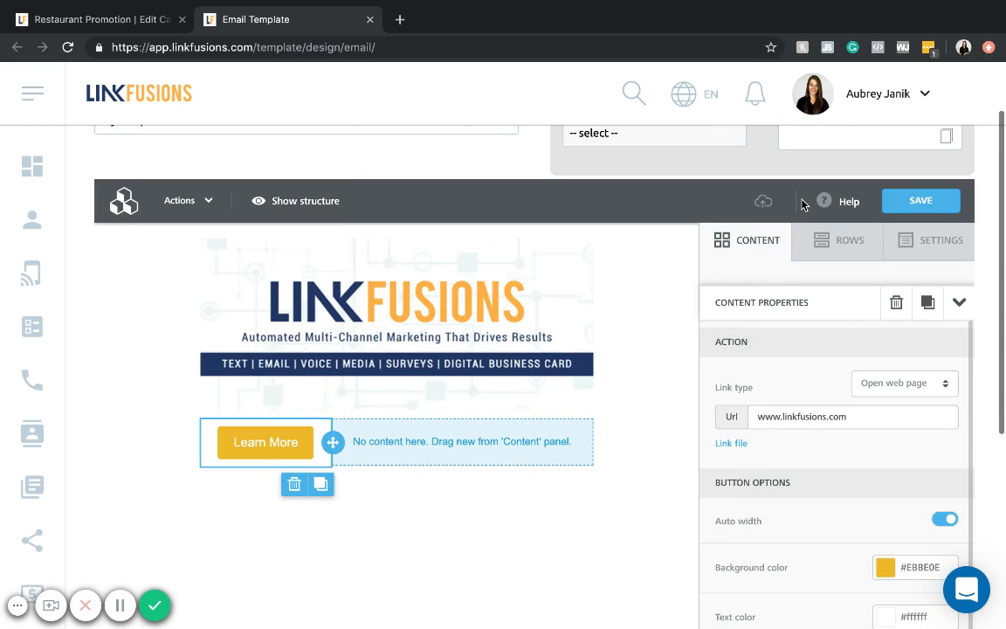
- Add a text block beside the button reading: Want to learn more about Linkfusions? Click "Learn More!"
{"action": "left_click", "coordinate": [821, 247]}
{"action": "left_click", "coordinate": [757, 244]}
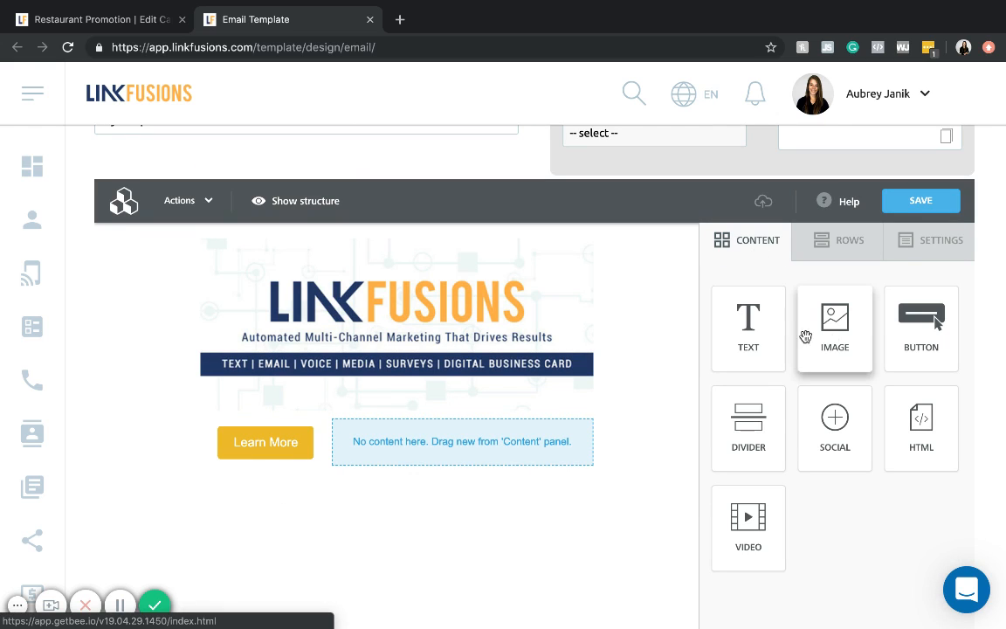
{"action": "left_click_drag", "start_coordinate": [729, 341], "coordinate": [473, 435]}
{"action": "left_click", "coordinate": [464, 435]}
{"action": "type", "text": "ant"}
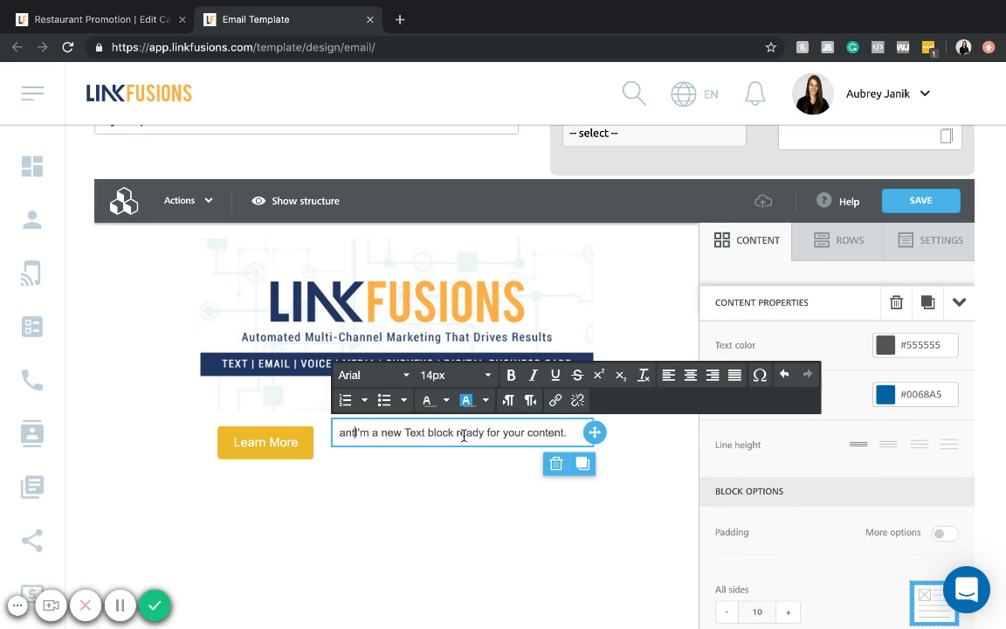
{"action": "triple_click", "coordinate": [461, 433]}
{"action": "type", "text": "W"}
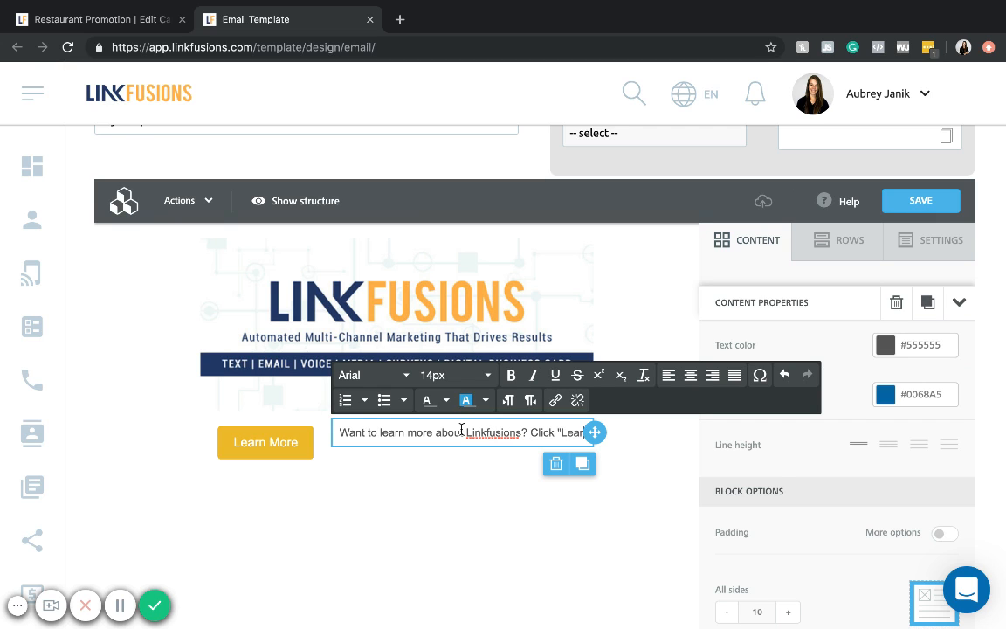
{"action": "type", "text": "n More!"}
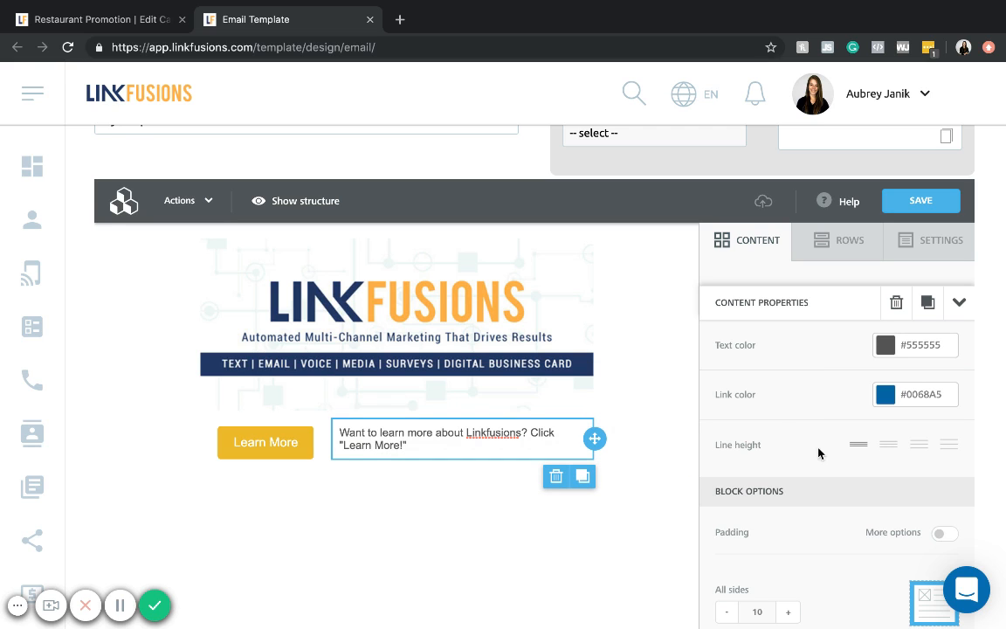
- Add a row with four equal columns below the button and text row
{"action": "left_click", "coordinate": [830, 245]}
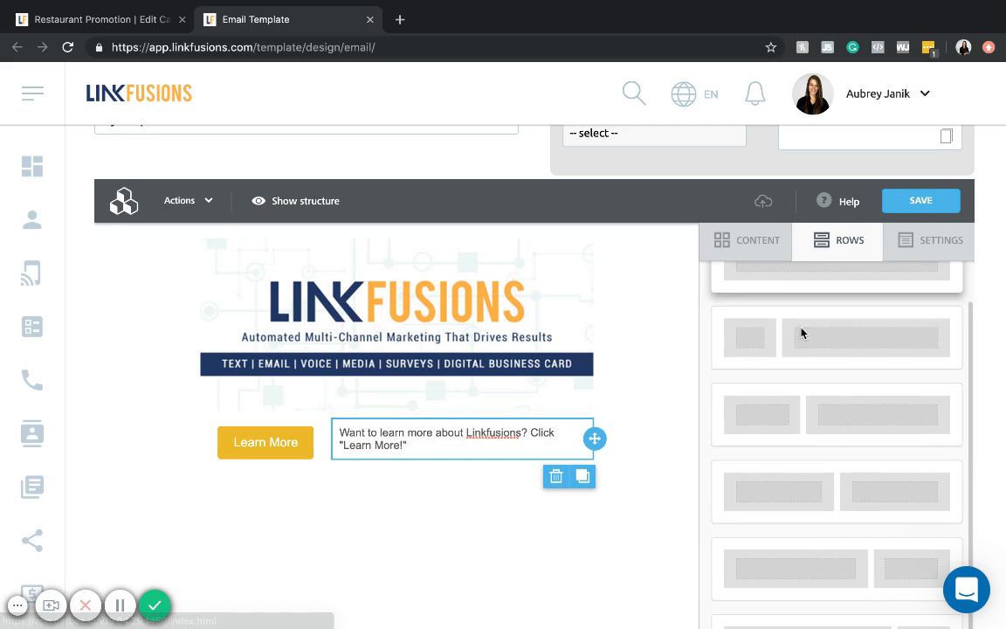
{"action": "scroll", "coordinate": [736, 333], "scroll_direction": "down", "scroll_amount": 4}
{"action": "left_click_drag", "start_coordinate": [827, 507], "coordinate": [292, 159]}
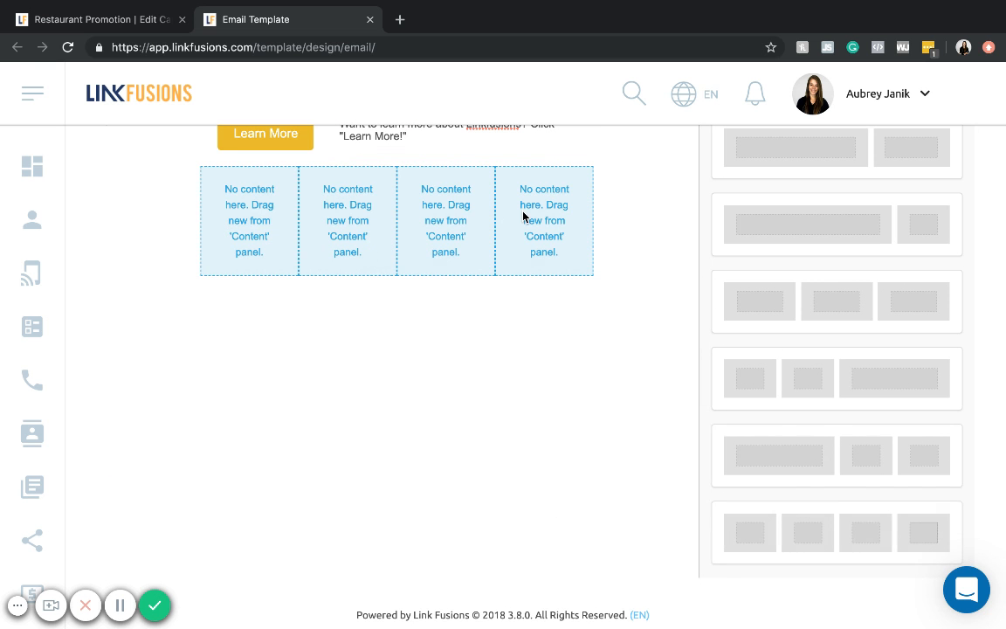
- Add an image block to the first of the four columns and insert the blue Rising Leadership Foundation logo from the file manager
{"action": "scroll", "coordinate": [524, 216], "scroll_direction": "up", "scroll_amount": 3}
{"action": "left_click", "coordinate": [763, 181]}
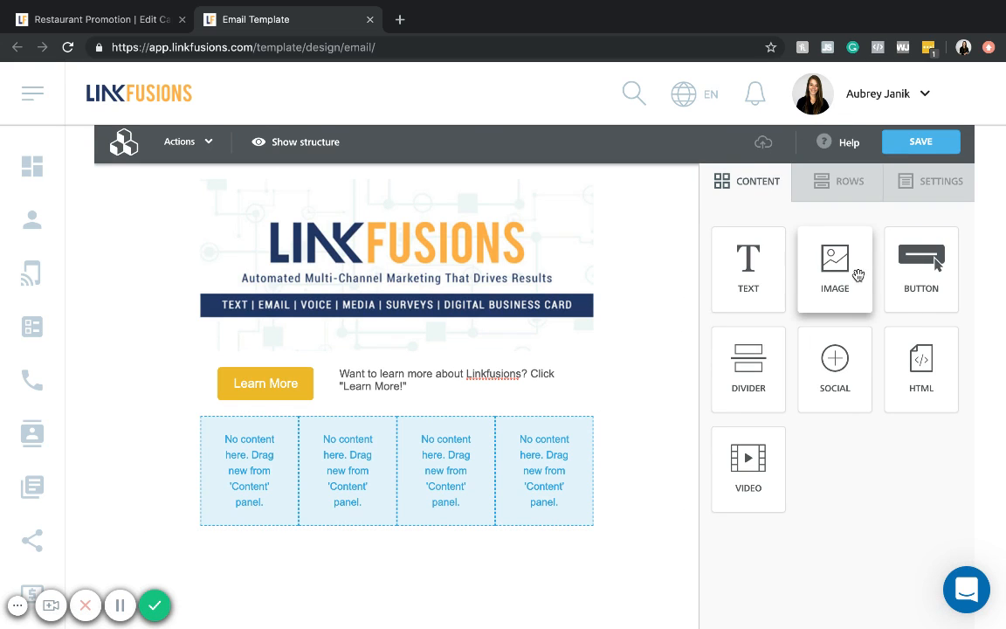
{"action": "mouse_move", "coordinate": [858, 276]}
{"action": "left_mouse_down"}
{"action": "mouse_move", "coordinate": [272, 489]}
{"action": "mouse_move", "coordinate": [238, 467]}
{"action": "mouse_move", "coordinate": [241, 444]}
{"action": "left_mouse_up"}
{"action": "left_click", "coordinate": [252, 499]}
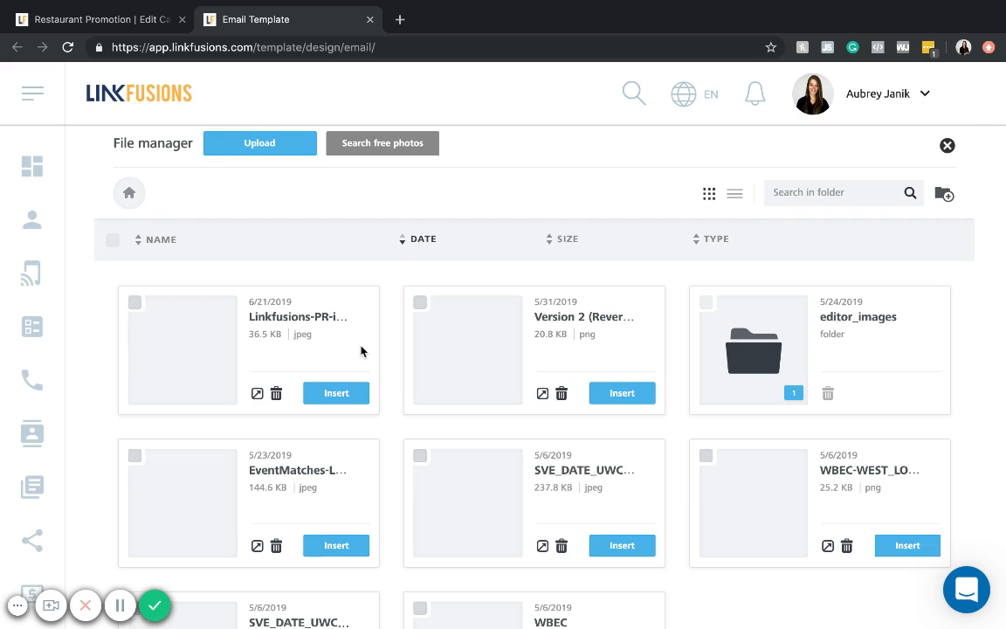
{"action": "scroll", "coordinate": [541, 385], "scroll_direction": "down", "scroll_amount": 3}
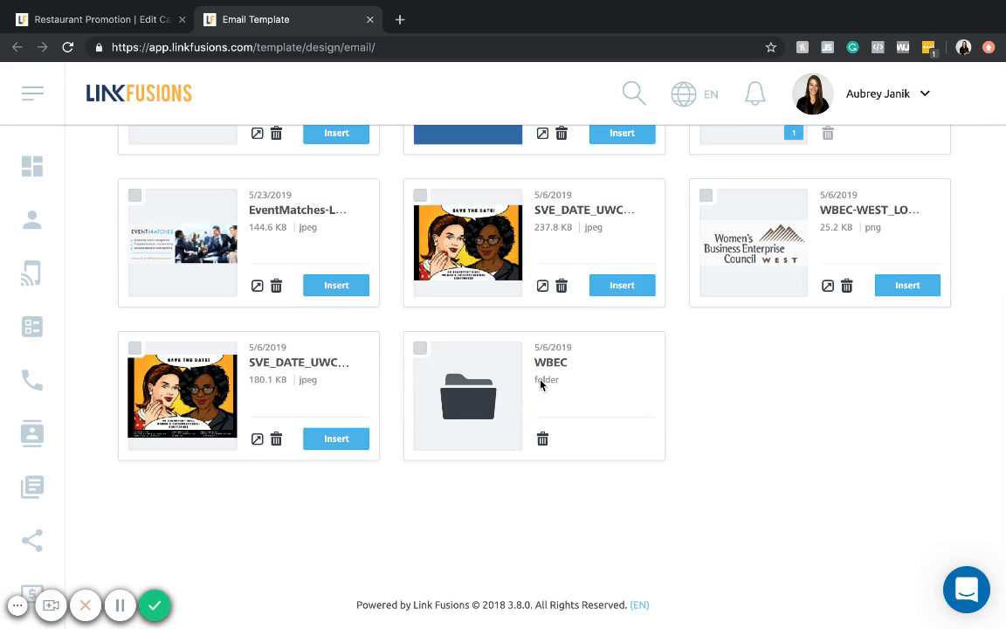
{"action": "scroll", "coordinate": [541, 385], "scroll_direction": "up", "scroll_amount": 3}
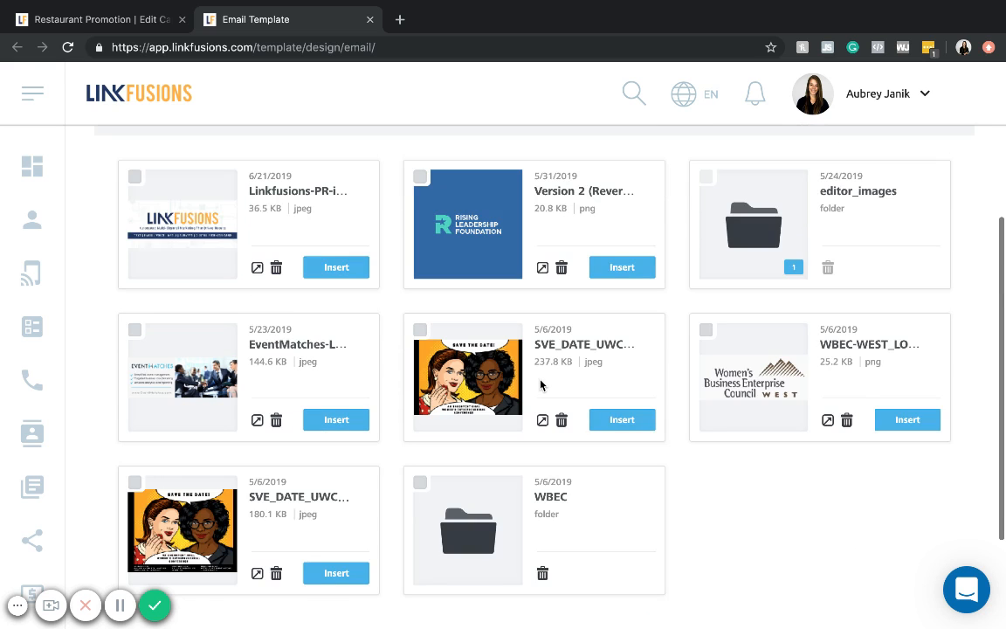
{"action": "left_click", "coordinate": [622, 316]}
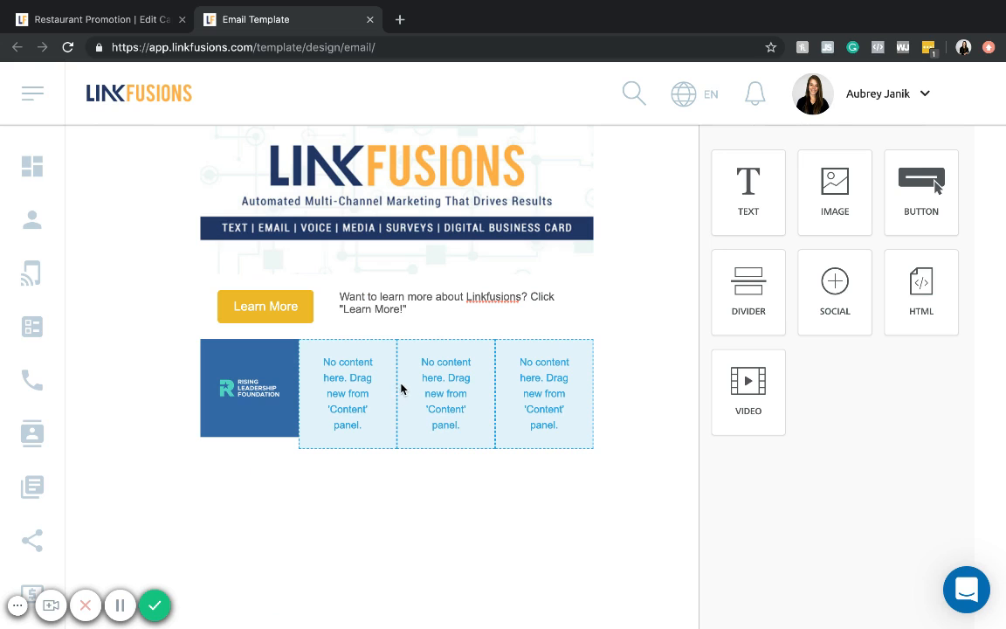
- Add social icons to the second column and insert the 237.8 KB Save the Date image in the third column
{"action": "left_click_drag", "start_coordinate": [835, 284], "coordinate": [370, 376]}
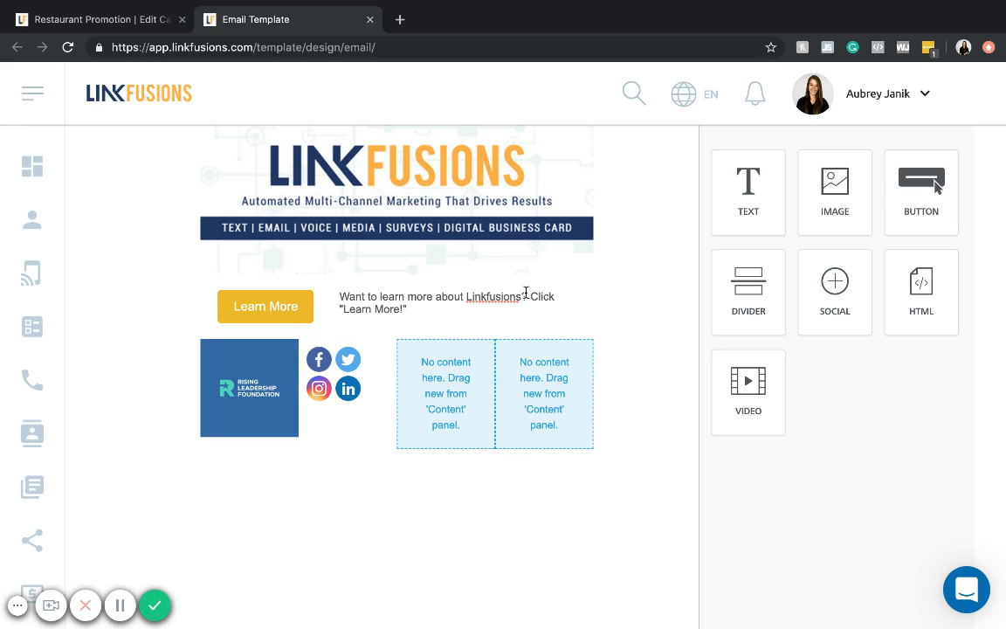
{"action": "mouse_move", "coordinate": [844, 208]}
{"action": "left_mouse_down"}
{"action": "mouse_move", "coordinate": [851, 174]}
{"action": "mouse_move", "coordinate": [397, 419]}
{"action": "mouse_move", "coordinate": [443, 350]}
{"action": "mouse_move", "coordinate": [441, 393]}
{"action": "left_mouse_up"}
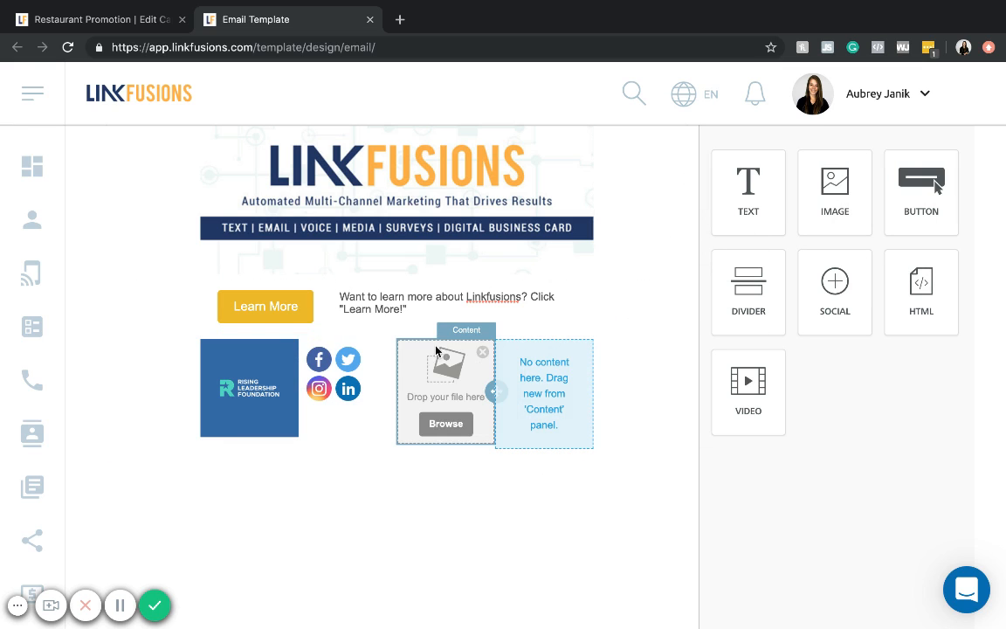
{"action": "left_click", "coordinate": [446, 425]}
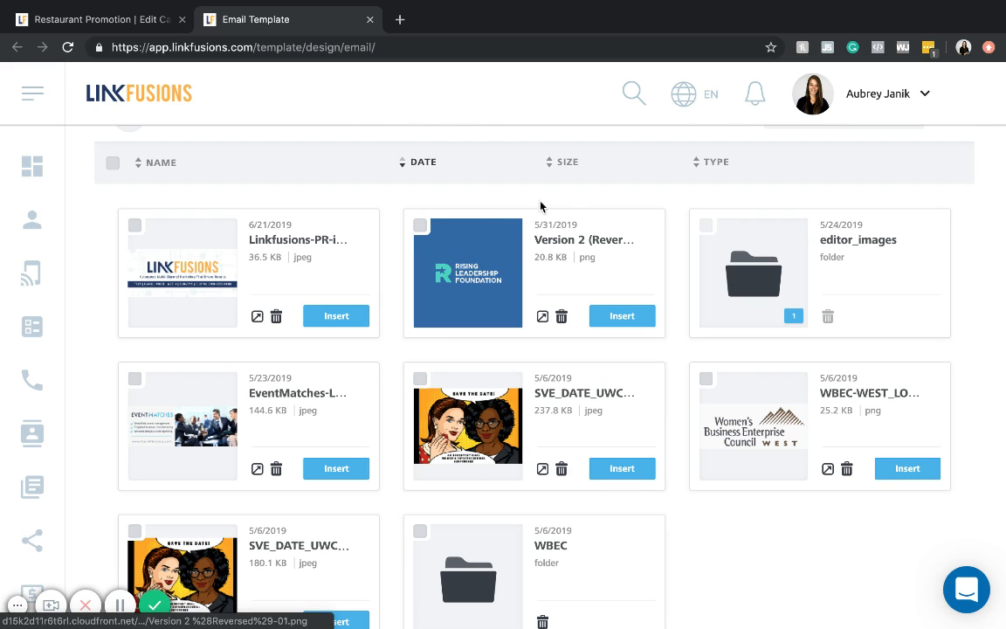
{"action": "left_click", "coordinate": [622, 469]}
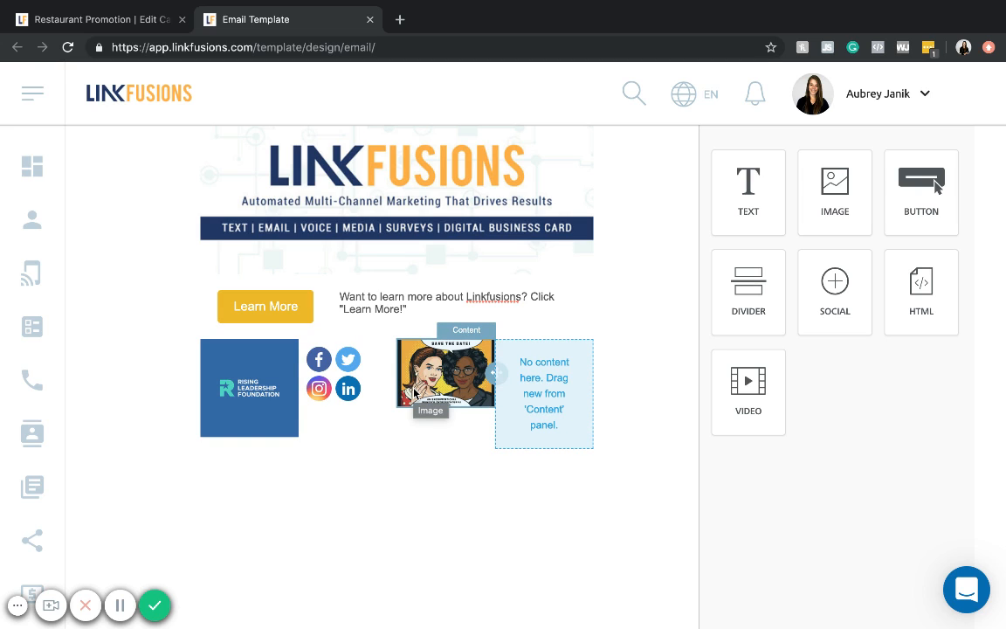
- Add a divider line beneath the LinkFusions banner image, within the banner's row
{"action": "scroll", "coordinate": [415, 393], "scroll_direction": "up", "scroll_amount": 1}
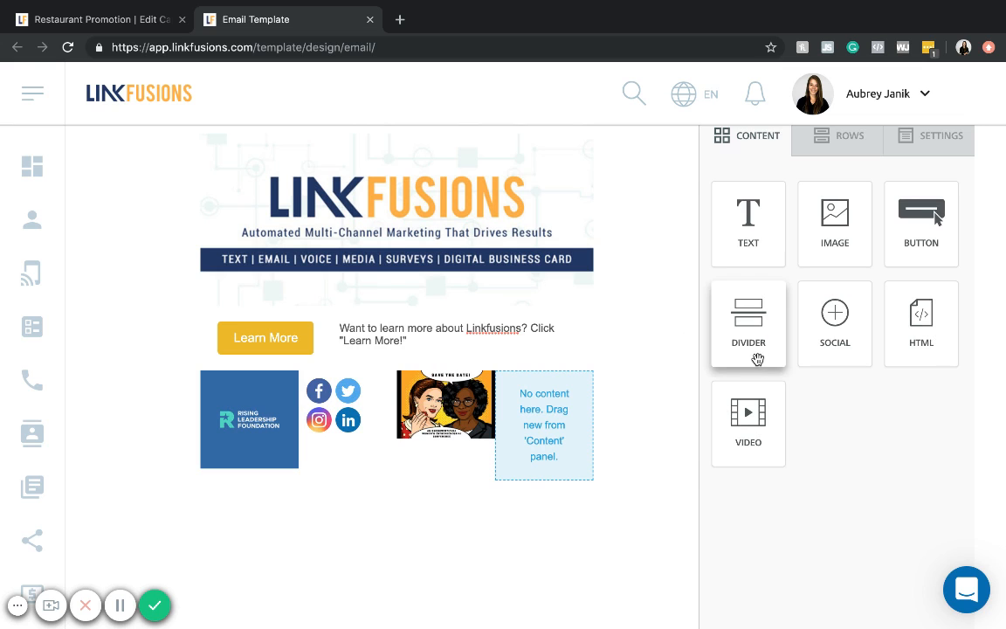
{"action": "left_click_drag", "start_coordinate": [756, 359], "coordinate": [427, 312]}
{"action": "left_click", "coordinate": [684, 323]}
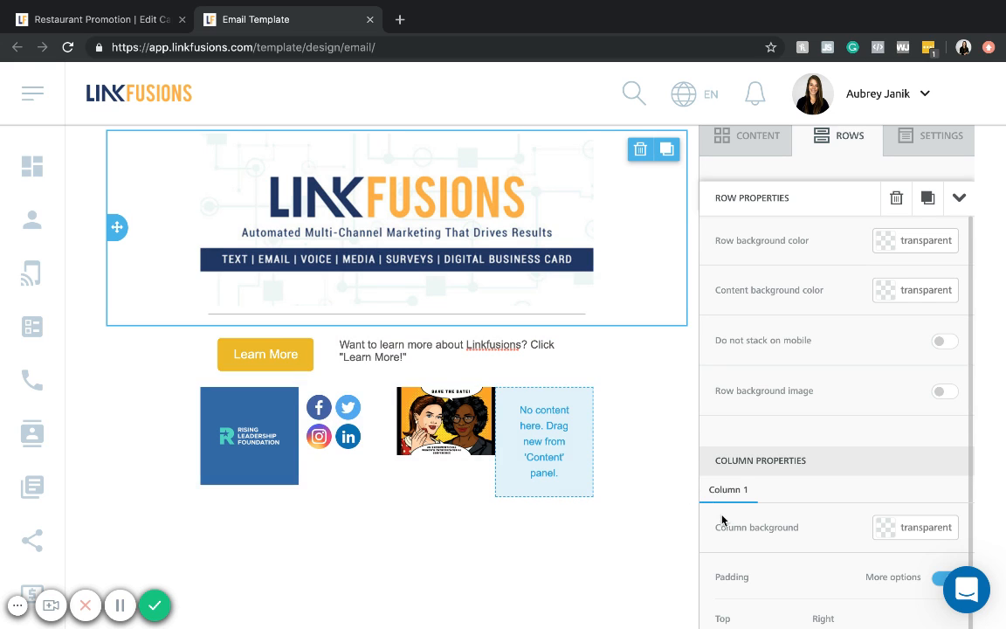
- Save My Template and exit the template editor
{"action": "scroll", "coordinate": [723, 522], "scroll_direction": "up", "scroll_amount": 3}
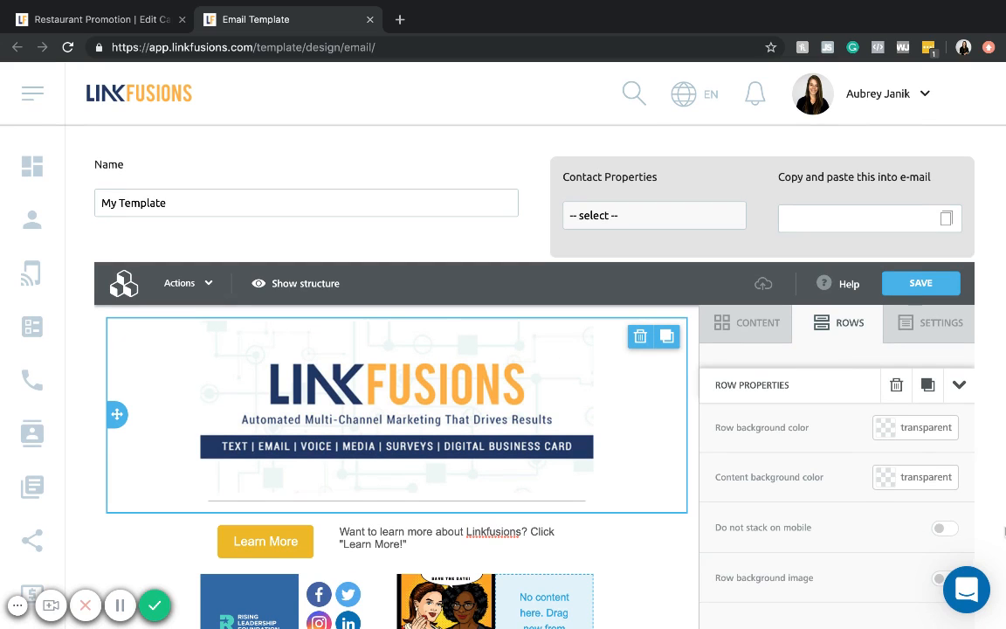
{"action": "left_click", "coordinate": [948, 284]}
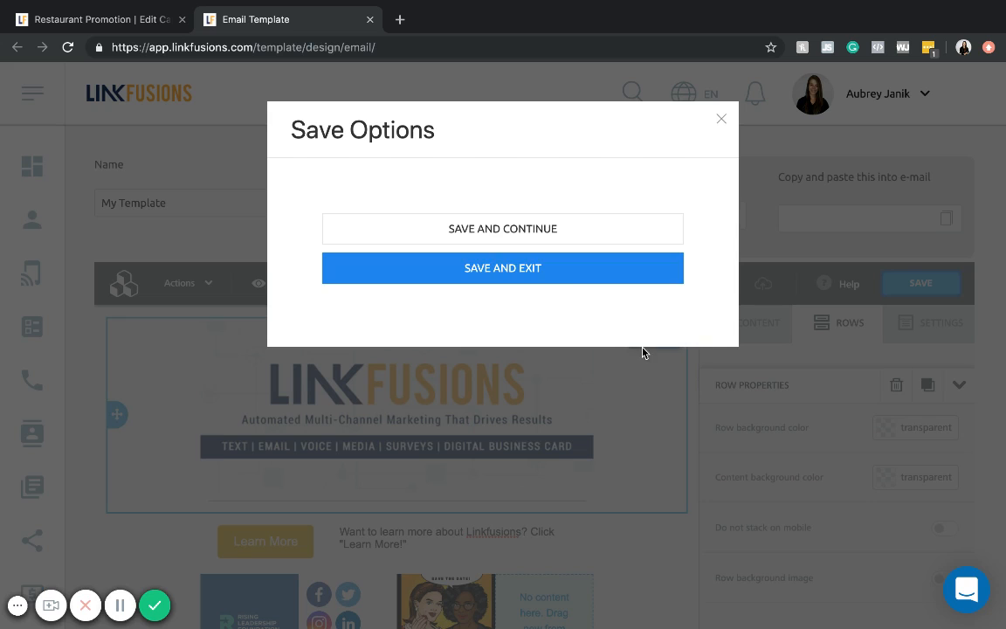
{"action": "left_click", "coordinate": [574, 275]}
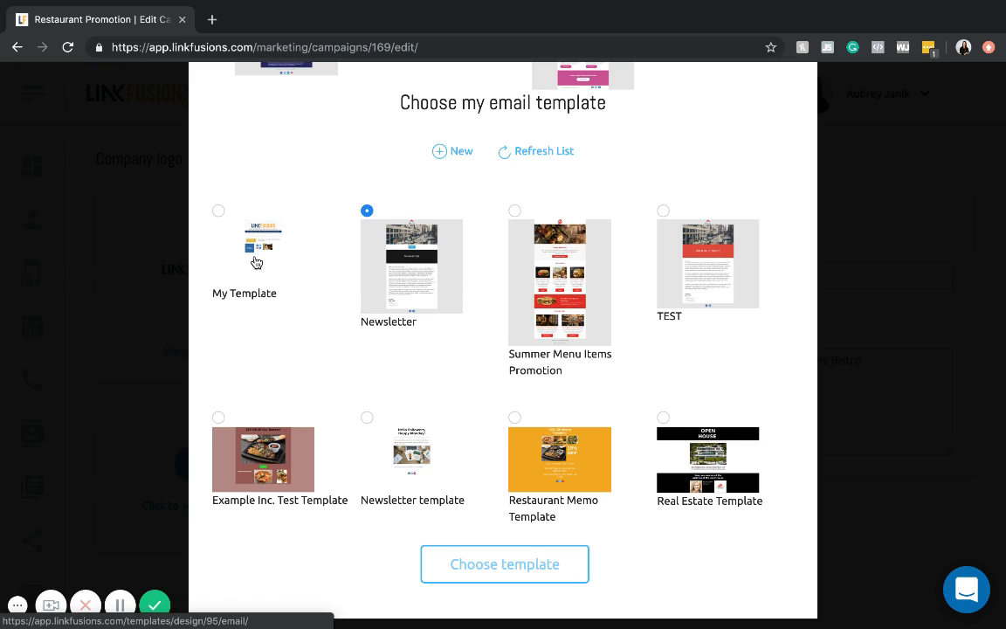
- Try My Template as the campaign's email template and reselect Newsletter
{"action": "left_click", "coordinate": [218, 211]}
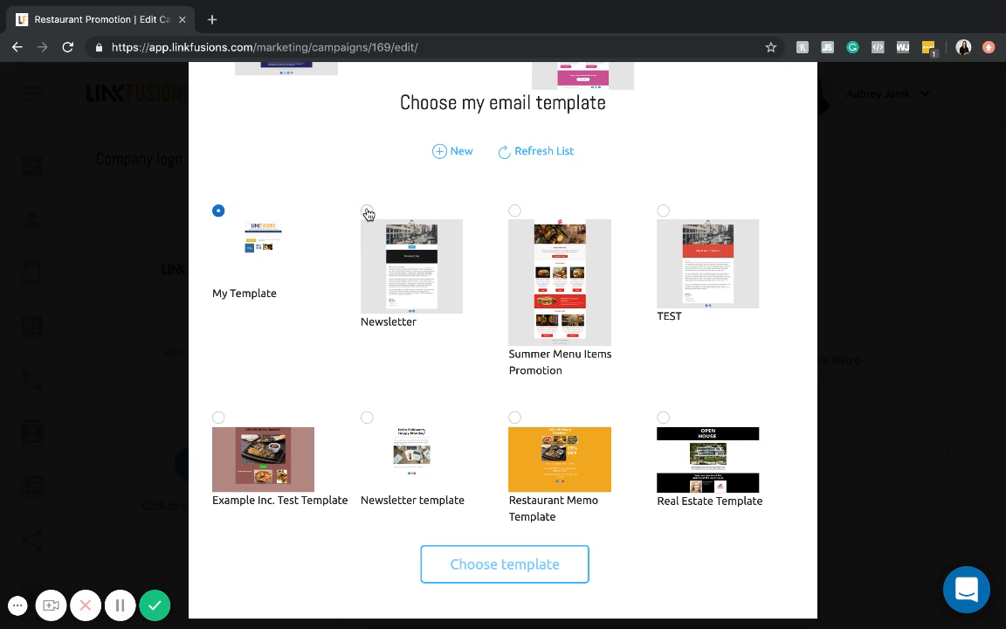
{"action": "left_click", "coordinate": [367, 211]}
{"action": "left_click", "coordinate": [219, 210]}
{"action": "left_click", "coordinate": [371, 213]}
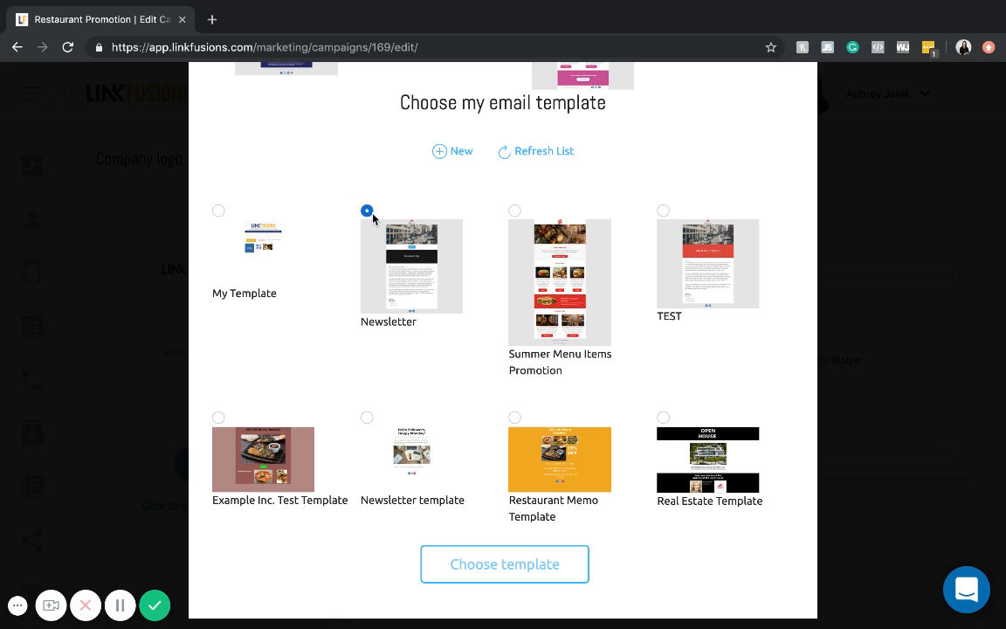